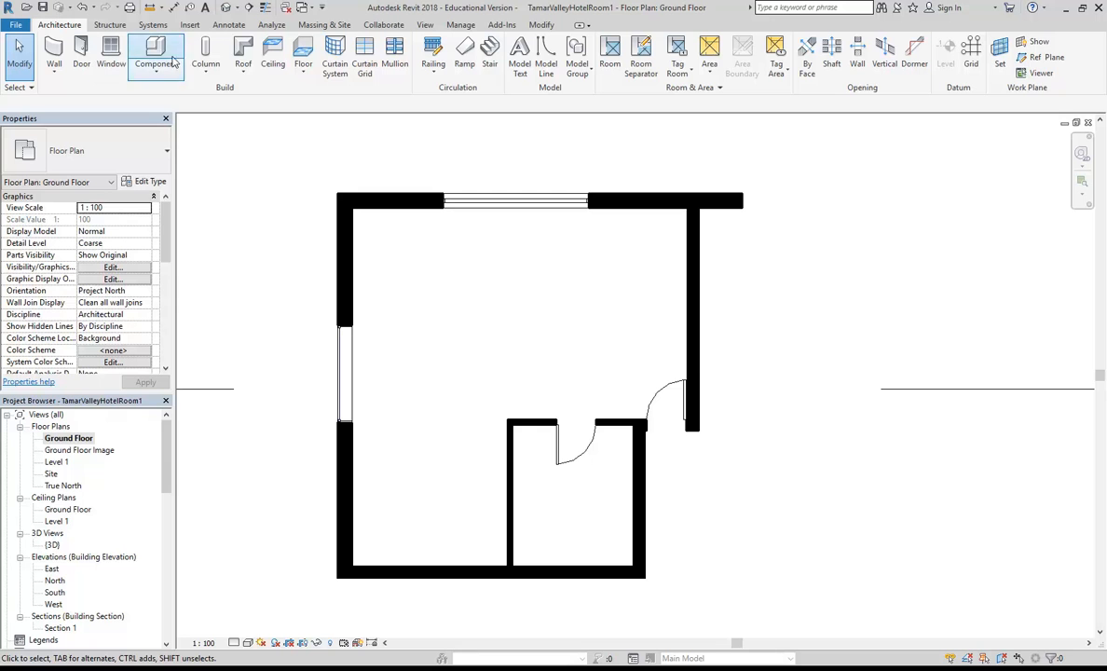
Start a floor sketch and pick the inner faces of the room's west and north walls as boundary lines.
left_click(303, 49)
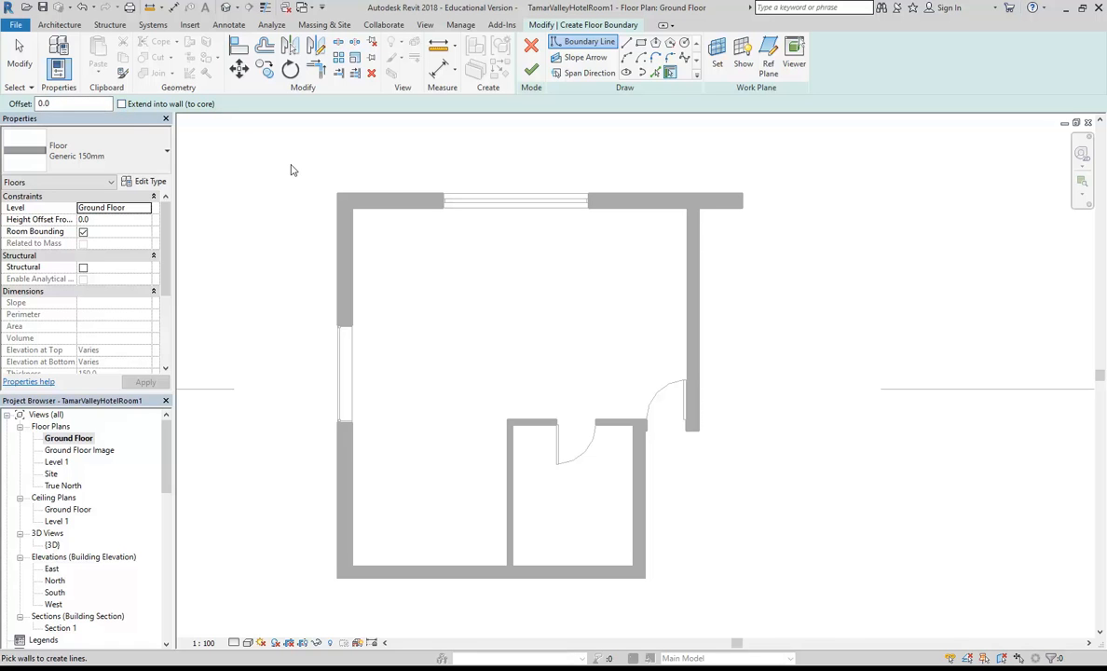
left_click(351, 280)
left_click(387, 210)
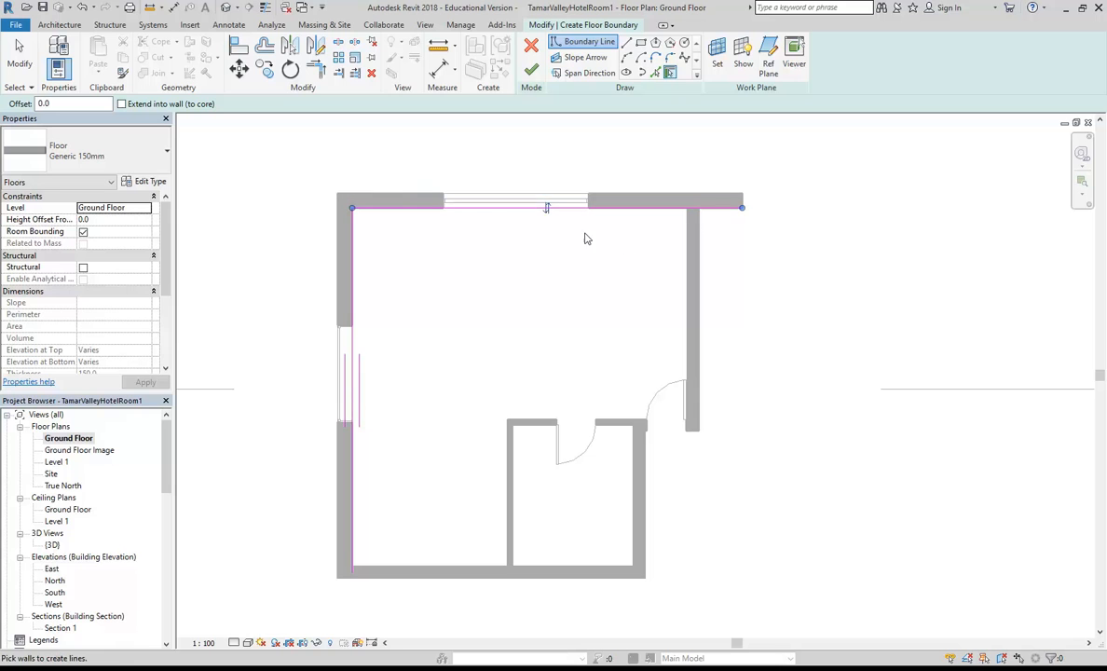
left_click(690, 239)
scroll(622, 357, "down", 2)
middle_click_drag(622, 357, 586, 348)
scroll(583, 341, "up", 1)
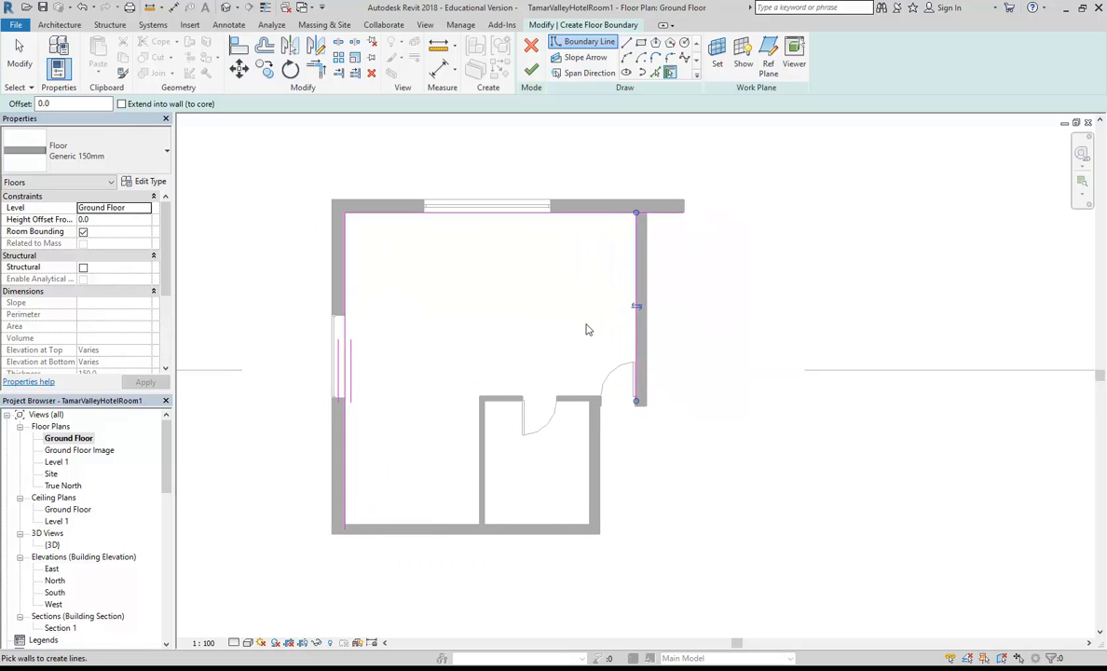
scroll(584, 323, "up", 1)
left_click(88, 7)
scroll(638, 278, "down", 1)
middle_click_drag(638, 278, 667, 247)
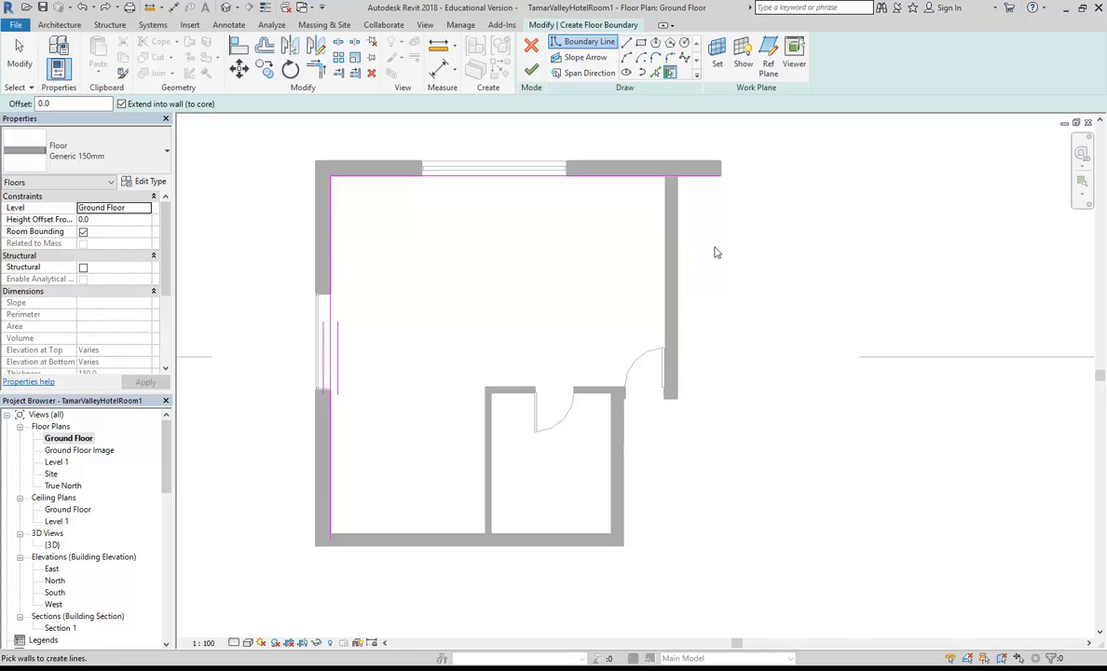
Draw straight boundary lines from the north wall's east end about 7590 mm south, and about 8000 mm west along the south wall's outer face.
left_click(628, 43)
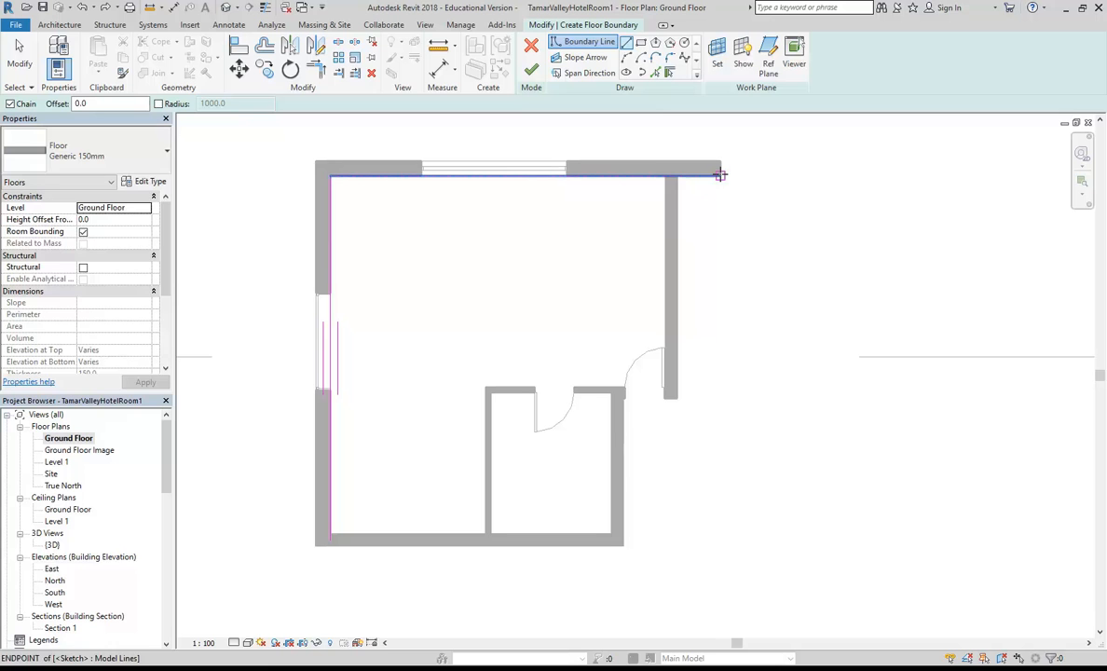
left_click(721, 175)
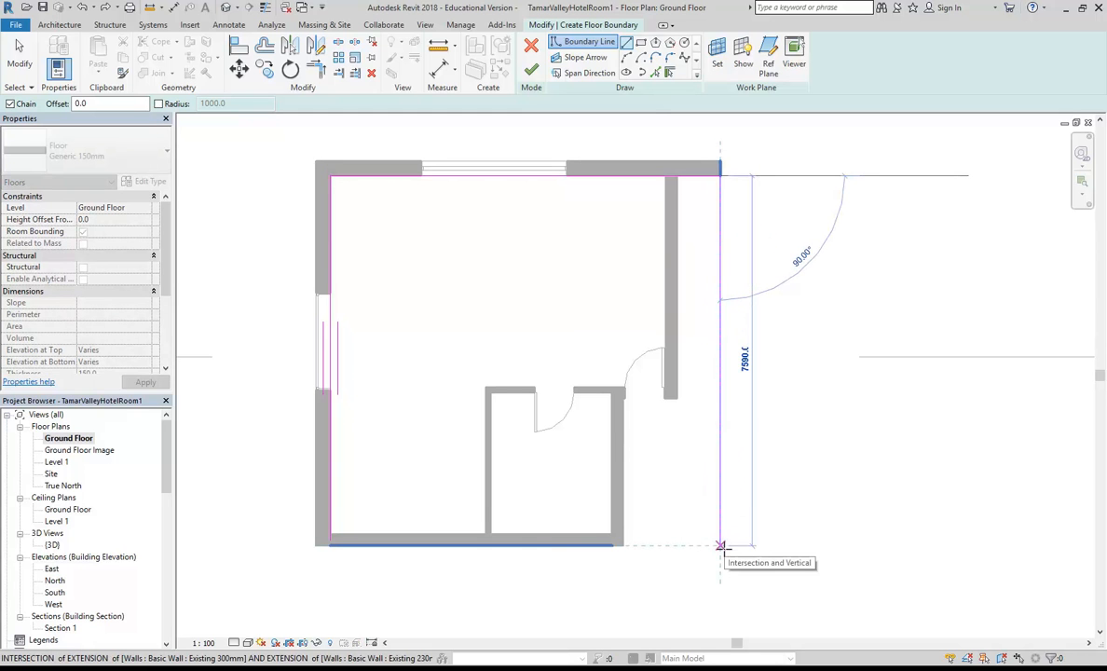
left_click(721, 547)
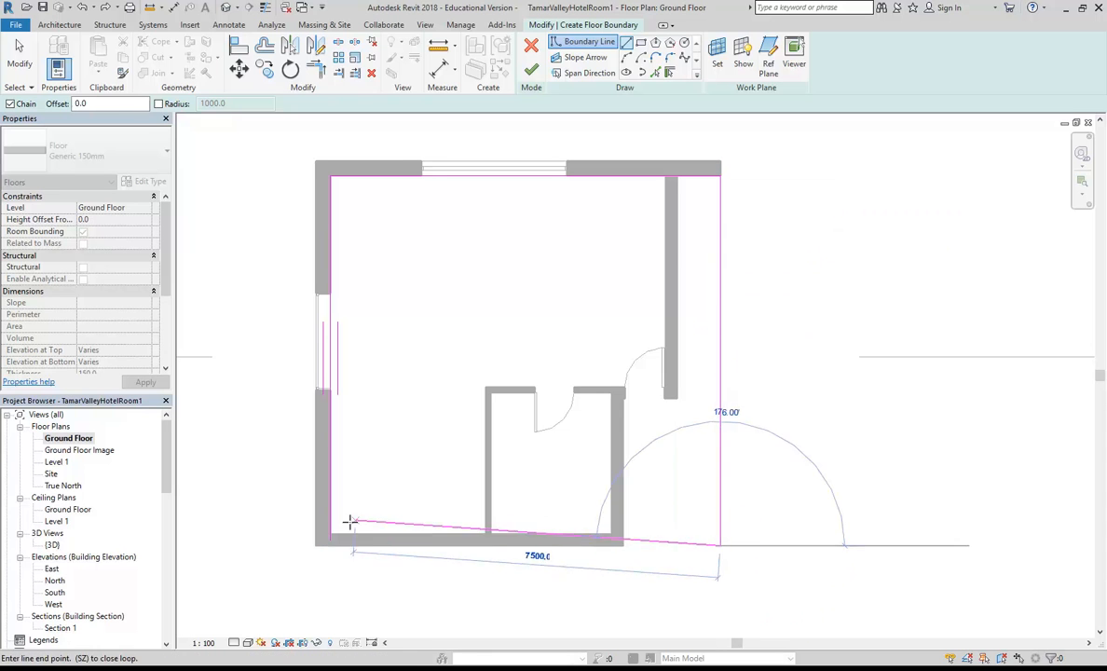
left_click(329, 546)
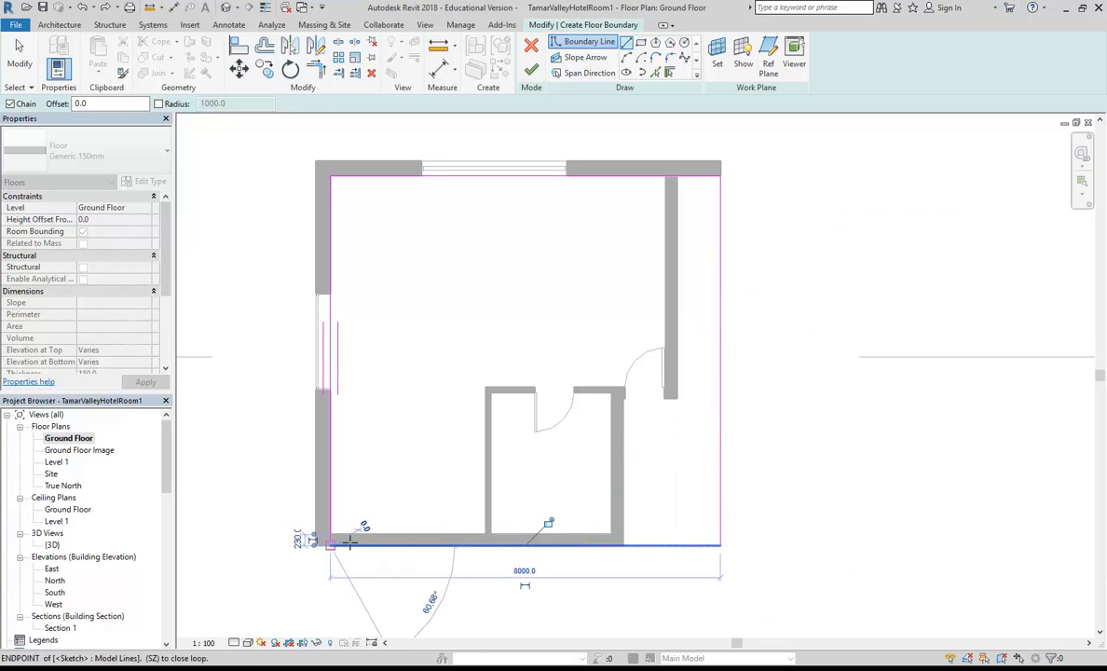
Trim the south and west boundary lines into a closed corner and finish the Generic 150mm floor.
left_click(315, 68)
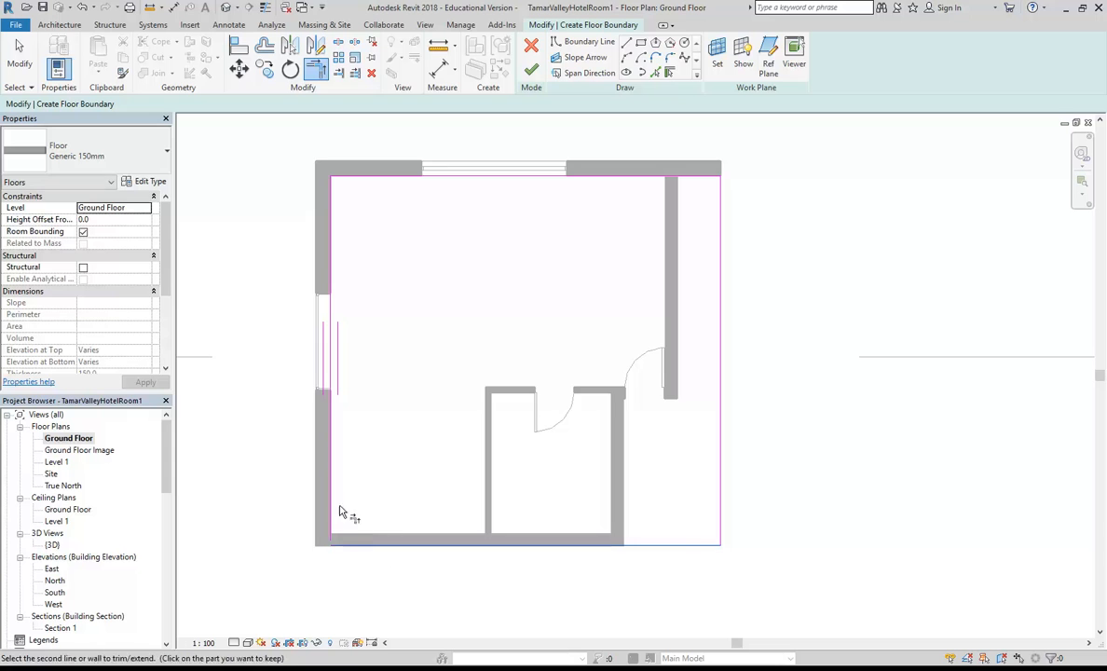
right_click(446, 273)
left_click(486, 284)
scroll(477, 297, "down", 2)
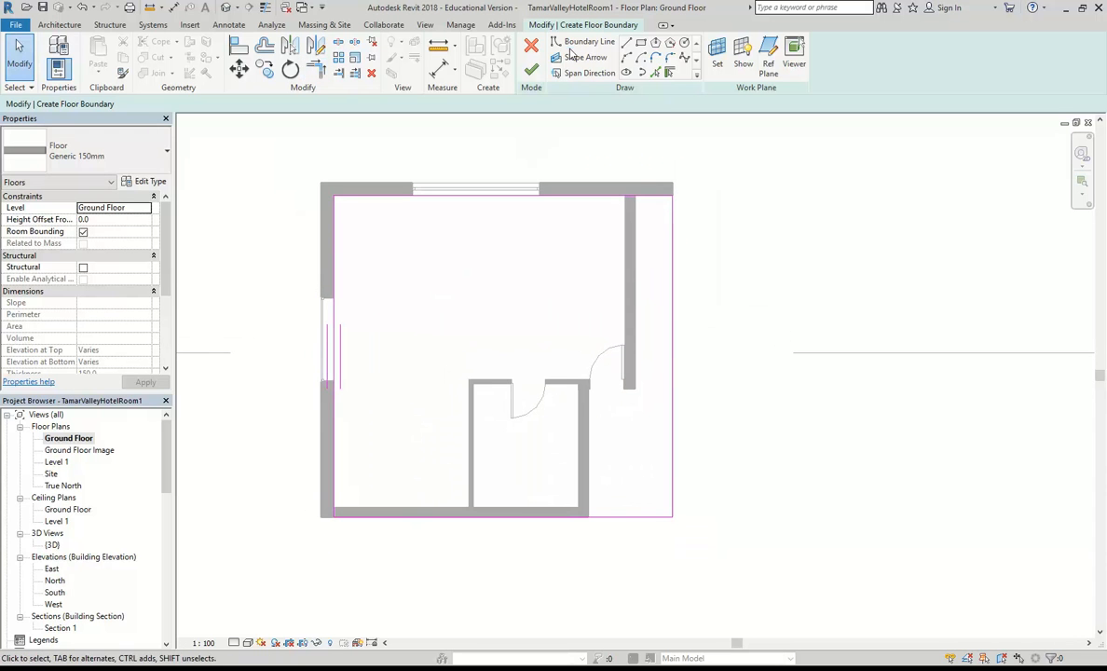
left_click(532, 70)
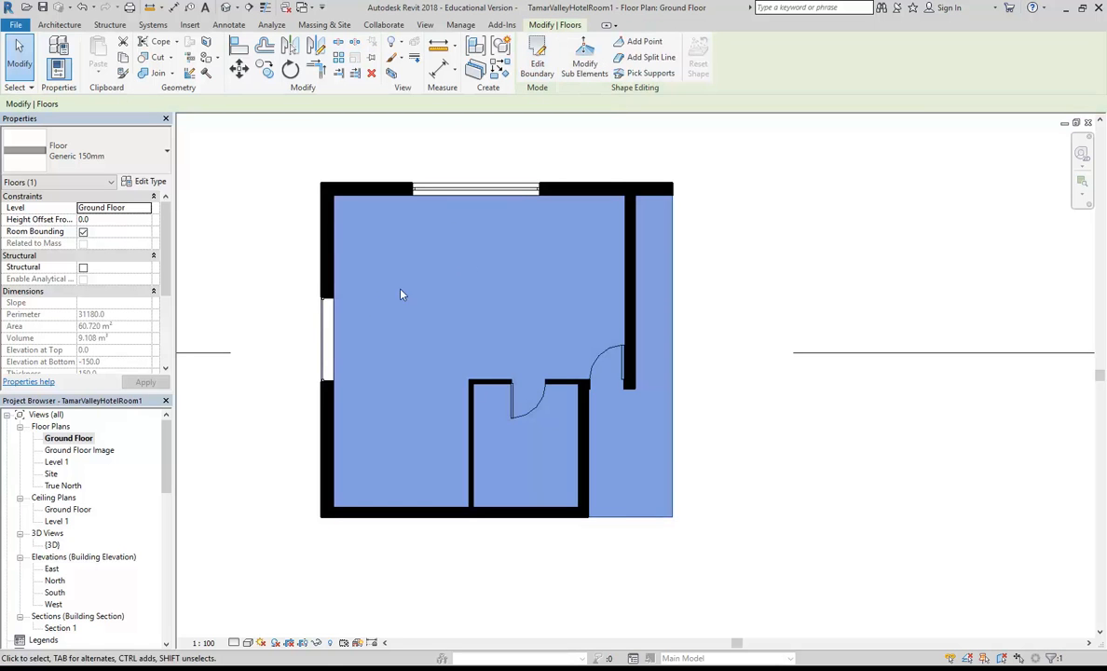
Open the Ground Floor Image plan and deselect the floor at the wall corner above BED 14.
middle_click_drag(401, 294, 457, 280)
double_click(89, 453)
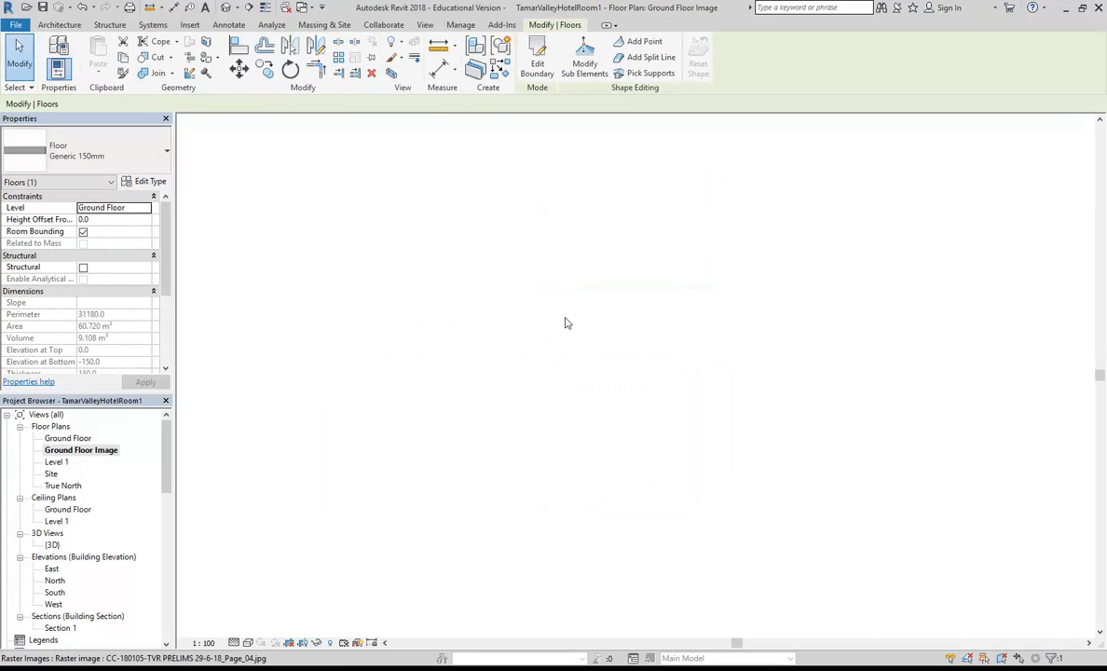
middle_click_drag(528, 438, 695, 375)
scroll(695, 376, "up", 2)
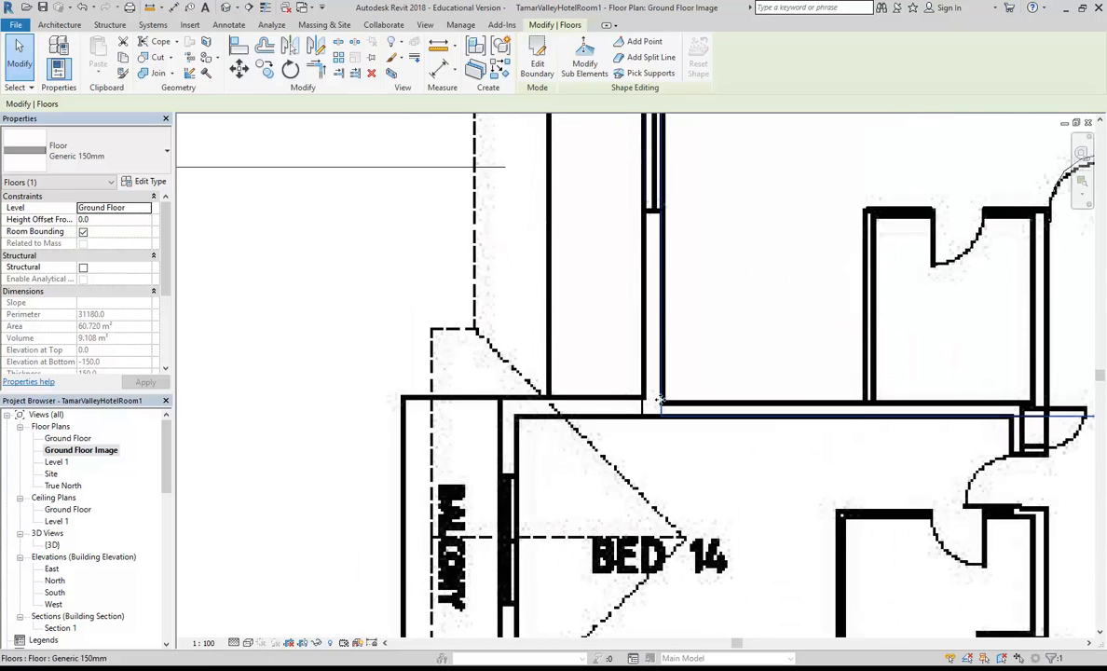
key("Escape")
middle_click_drag(596, 378, 529, 383)
scroll(529, 383, "up", 1)
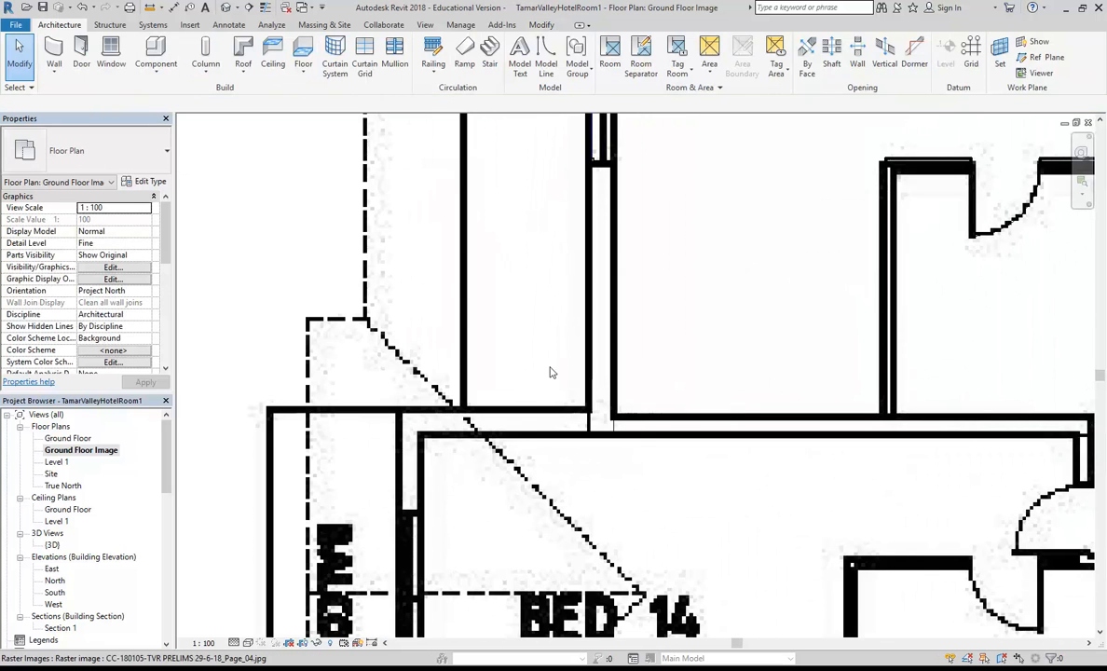
scroll(522, 390, "down", 2)
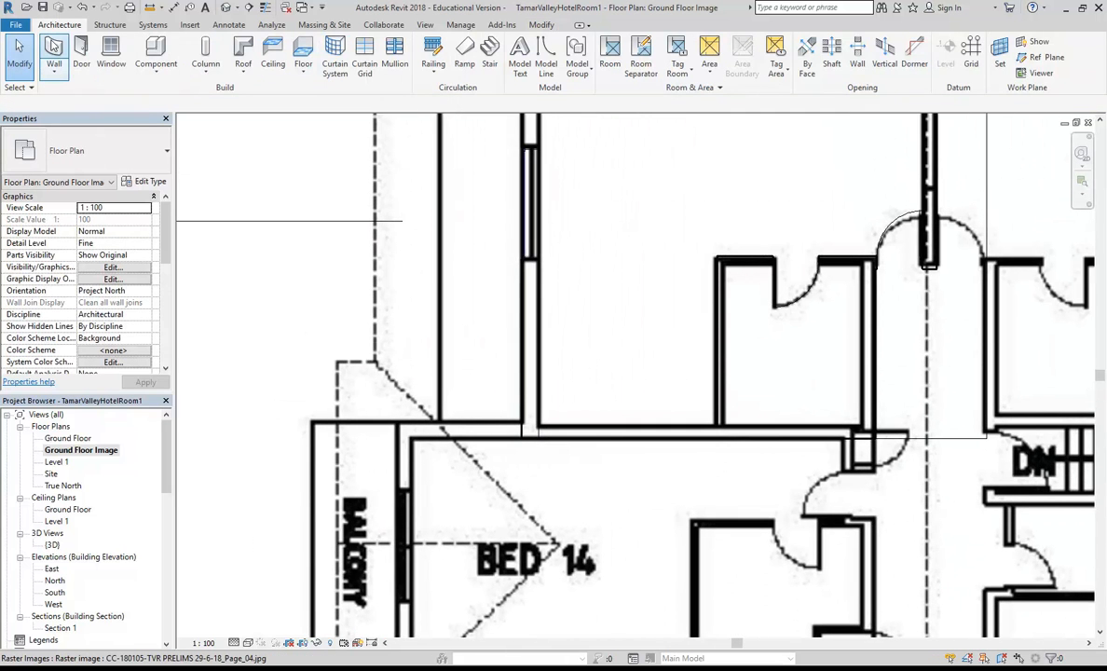
Draw an Existing 300mm wall about 1820 mm long over the image, eastward from BED 14's inner corner beside the balcony.
left_click(54, 47)
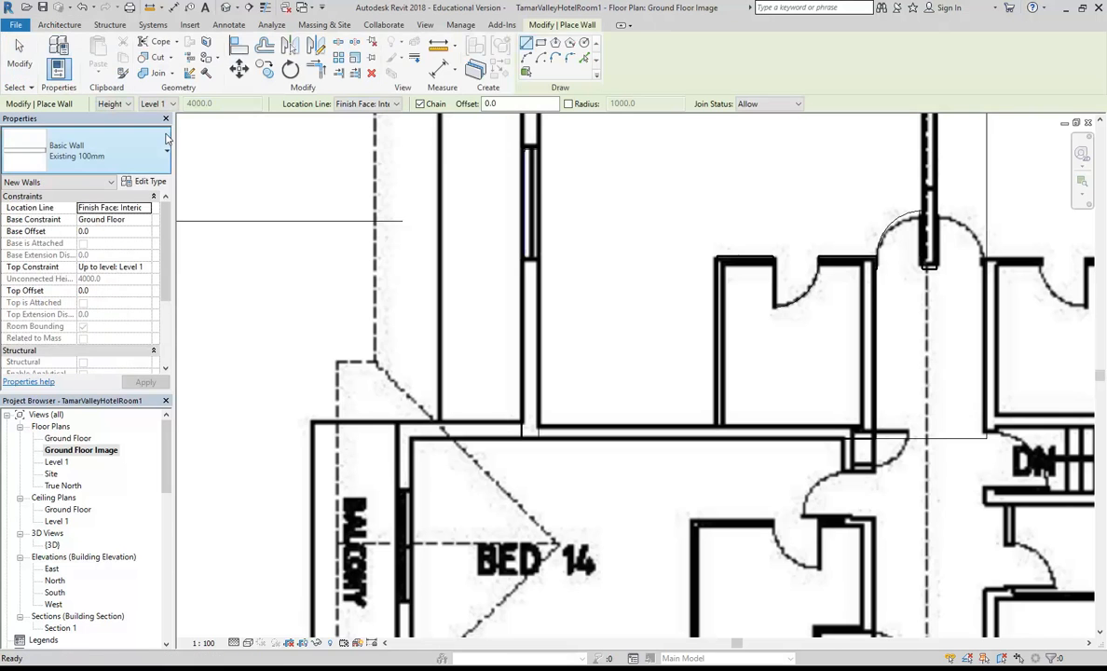
left_click(100, 156)
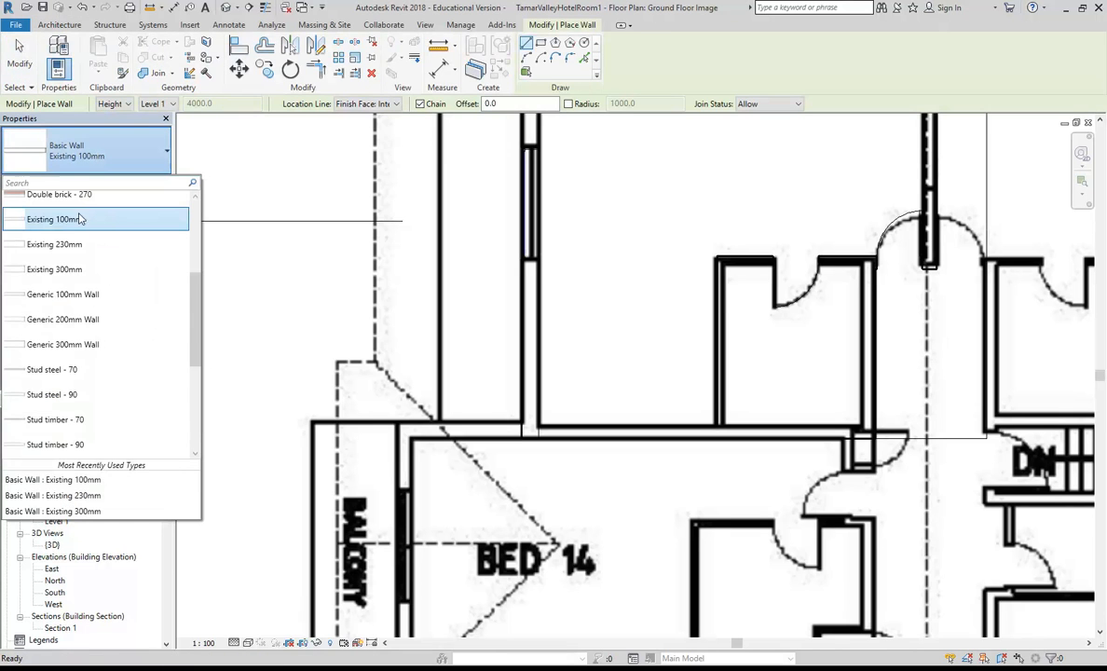
left_click(58, 269)
scroll(434, 416, "up", 2)
scroll(435, 417, "up", 2)
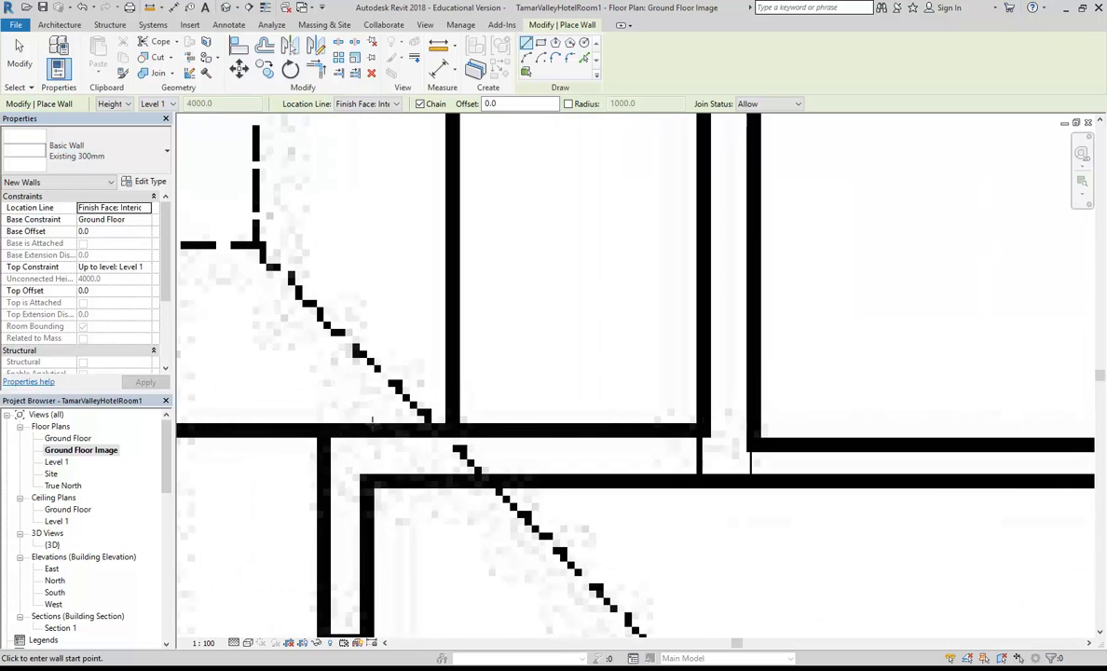
left_click(326, 430)
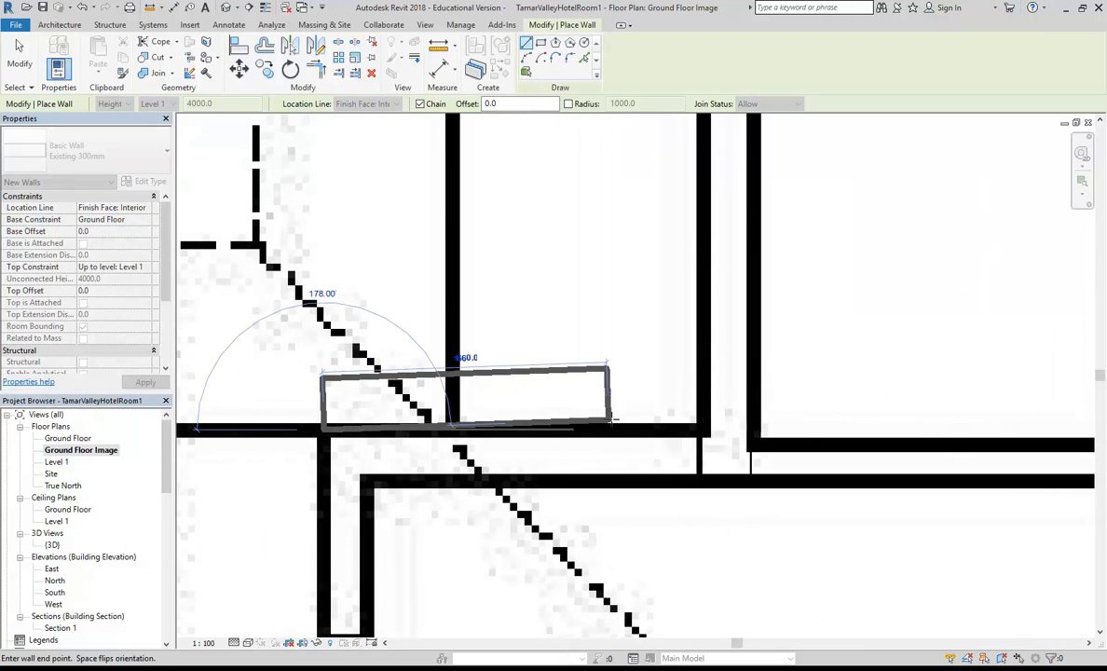
key("Escape")
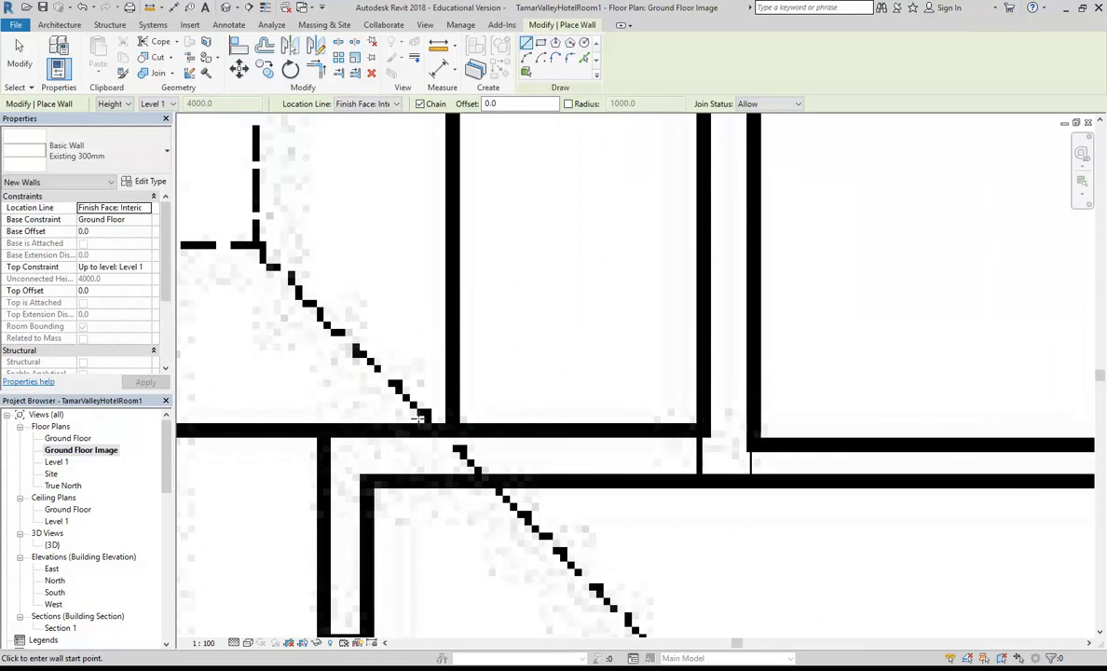
left_click(364, 482)
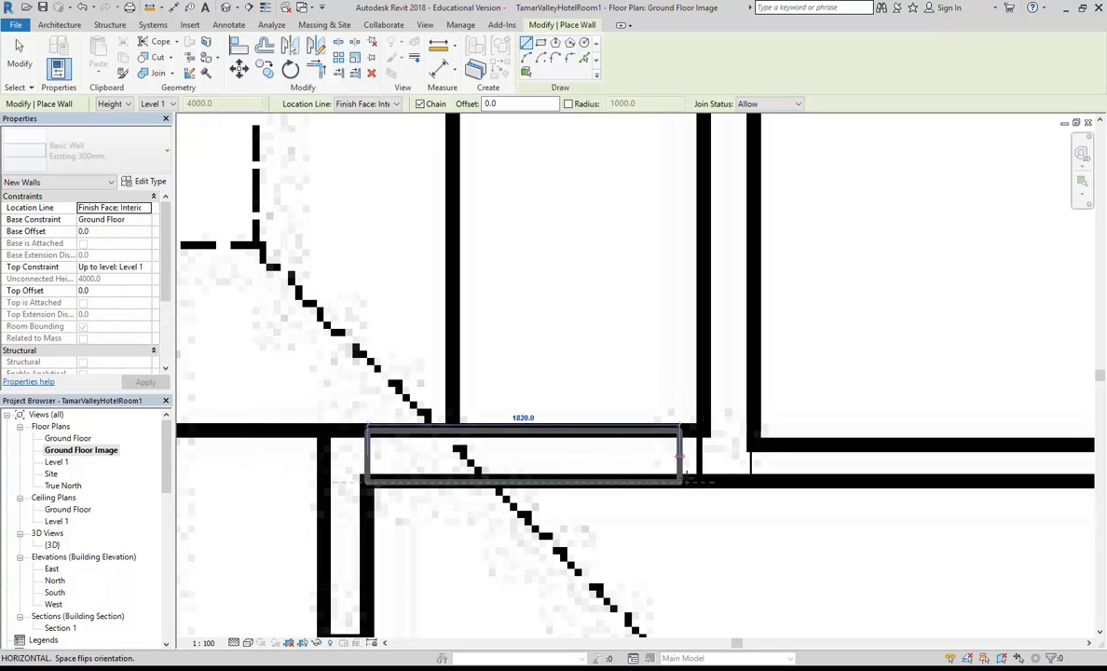
left_click(678, 482)
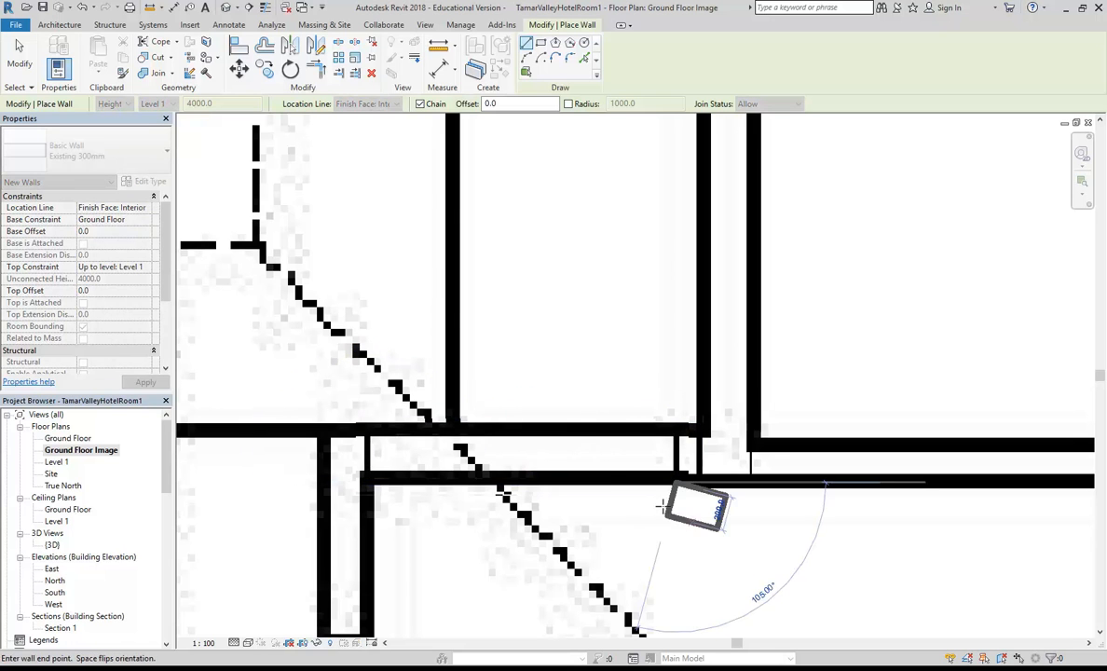
key("Escape")
key("Escape")
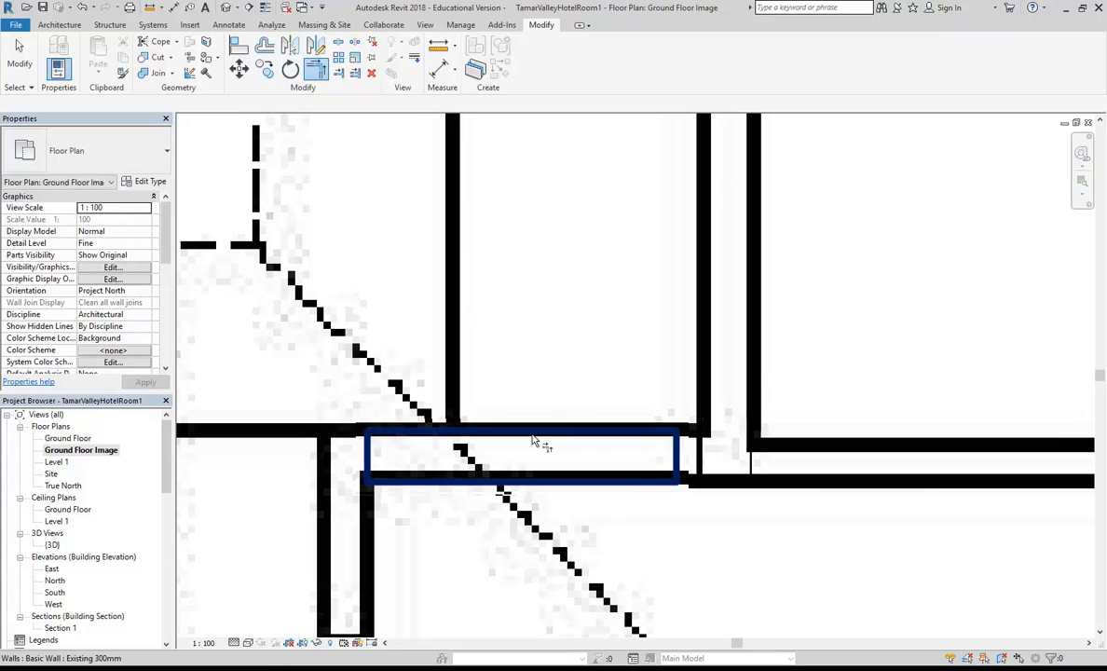
Trim/extend the new wall above BED 14 so it joins the hotel room's south-west corner.
key("t")
key("r")
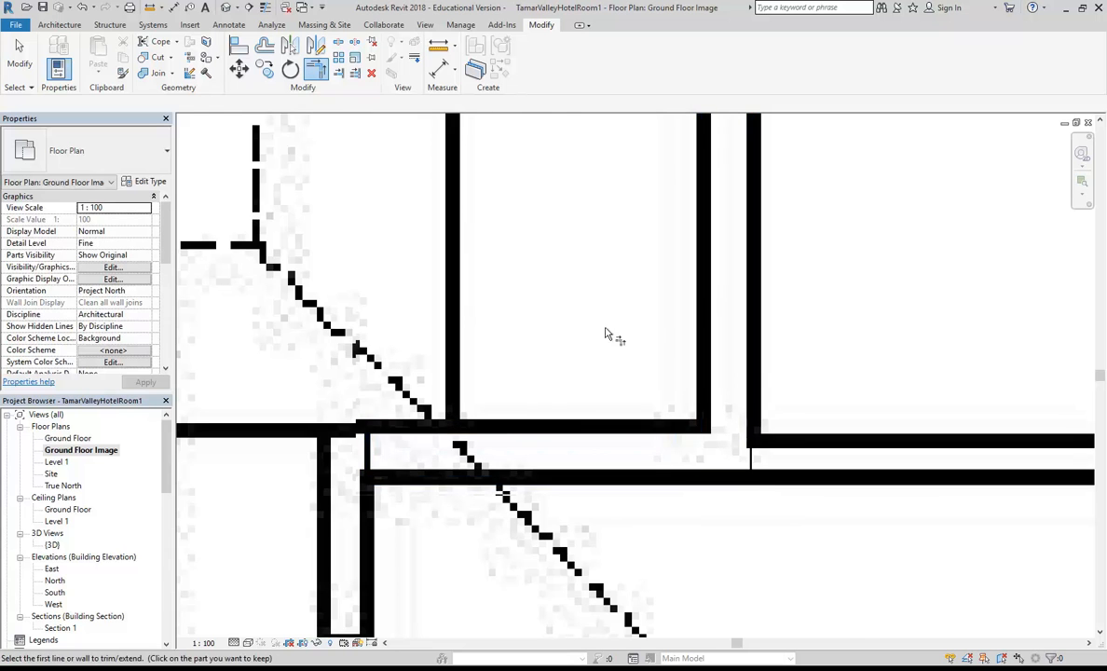
scroll(606, 333, "down", 1)
middle_click_drag(606, 333, 376, 362)
middle_click_drag(508, 389, 416, 385)
scroll(618, 292, "down", 3)
key("Escape")
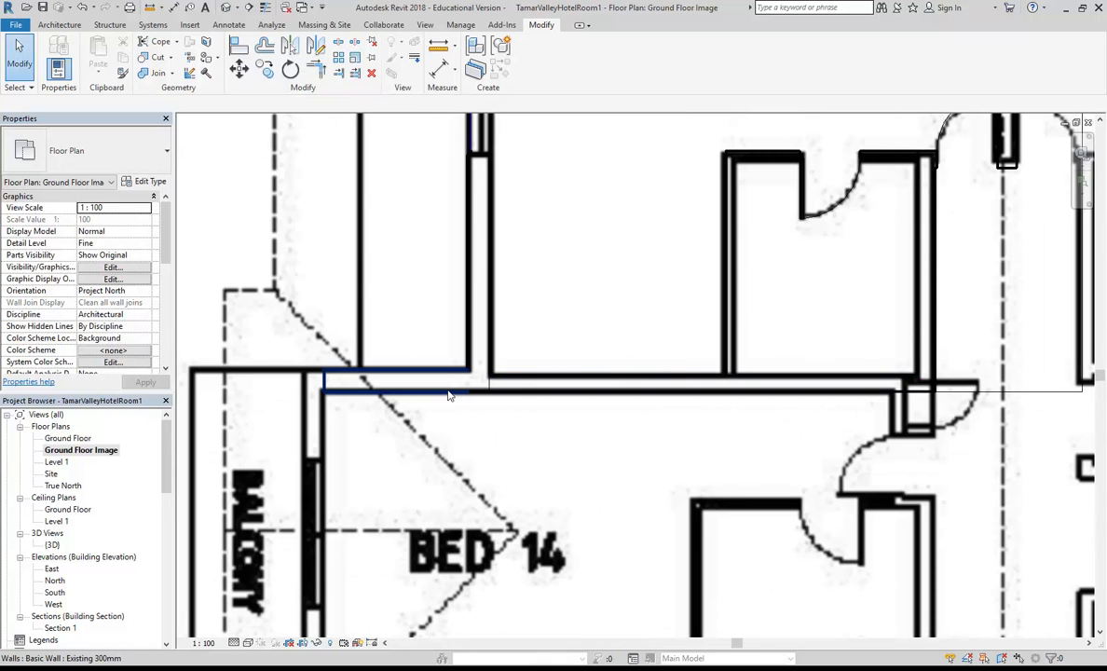
Open the Ground Floor plan and examine how the added wall meets the room's south-west corner.
double_click(71, 440)
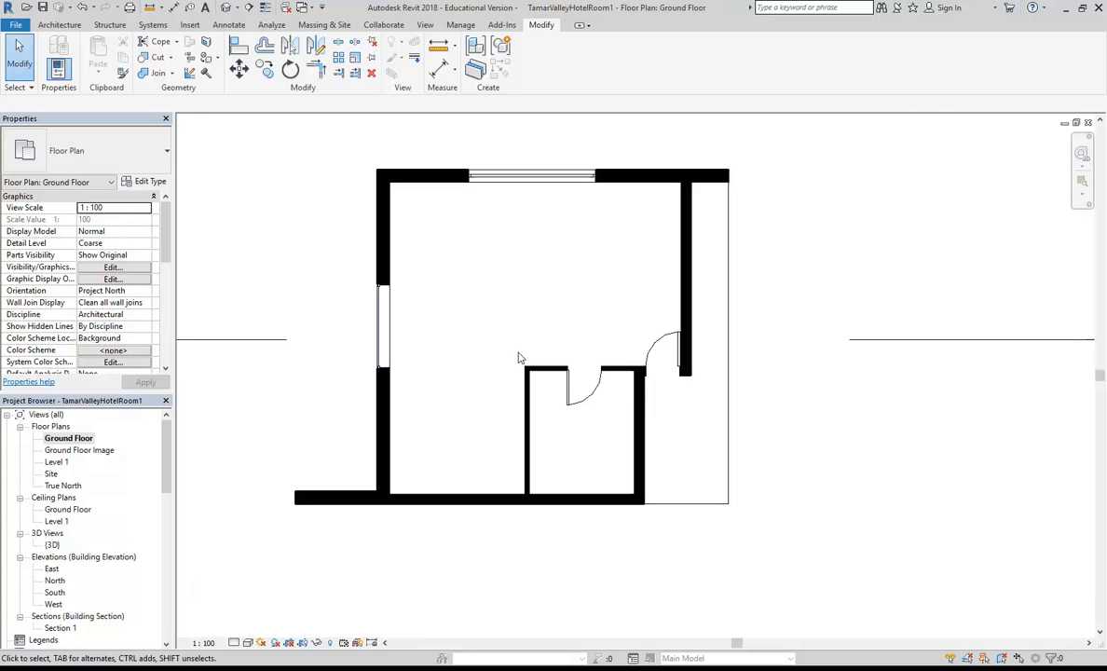
middle_click_drag(467, 423, 440, 439)
mouse_move(454, 383)
middle_mouse_down()
mouse_move(492, 408)
mouse_move(459, 437)
mouse_move(467, 420)
middle_mouse_up()
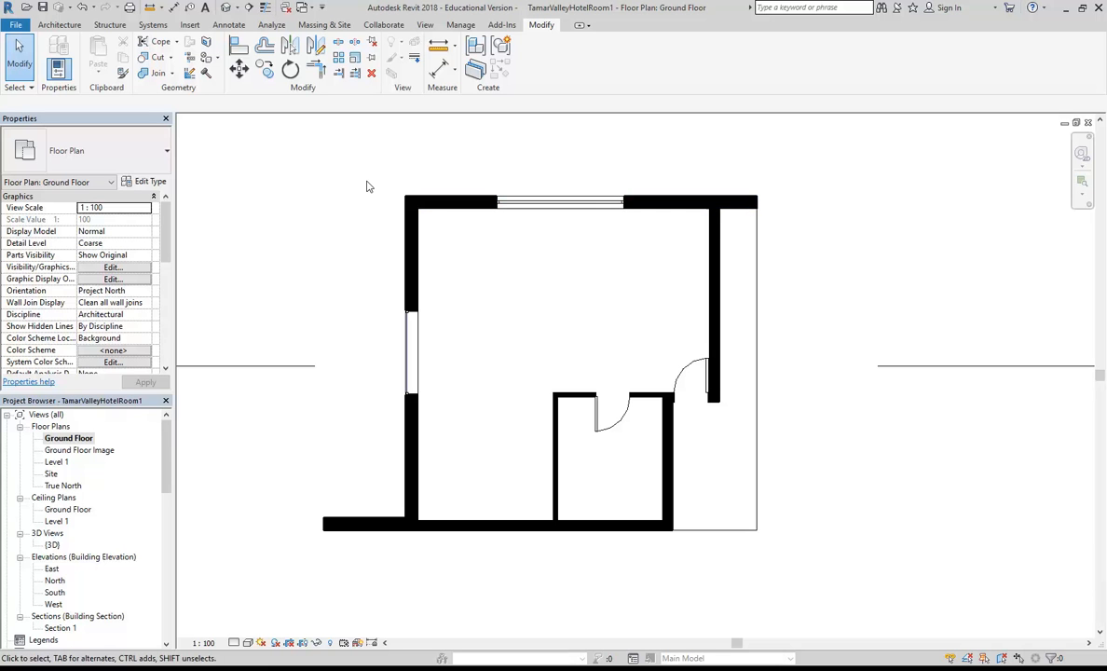
In the Ground Floor Image plan, draw an Existing 300mm wall about 900 mm south from the added wall's west end, along BED 14's balcony side.
double_click(79, 450)
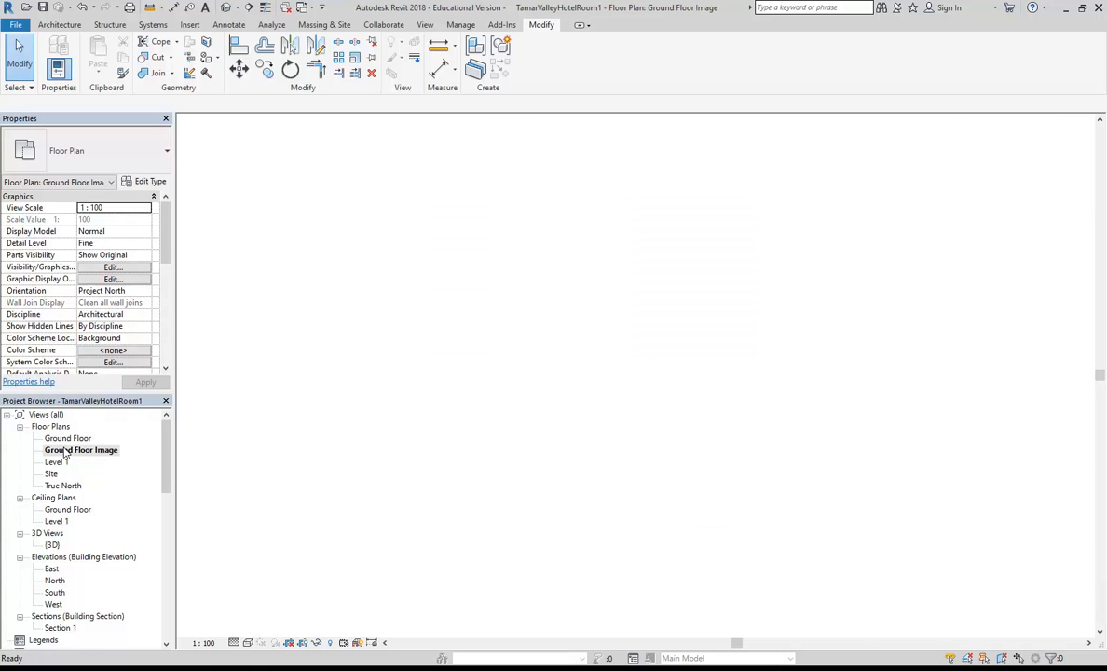
scroll(623, 274, "down", 3)
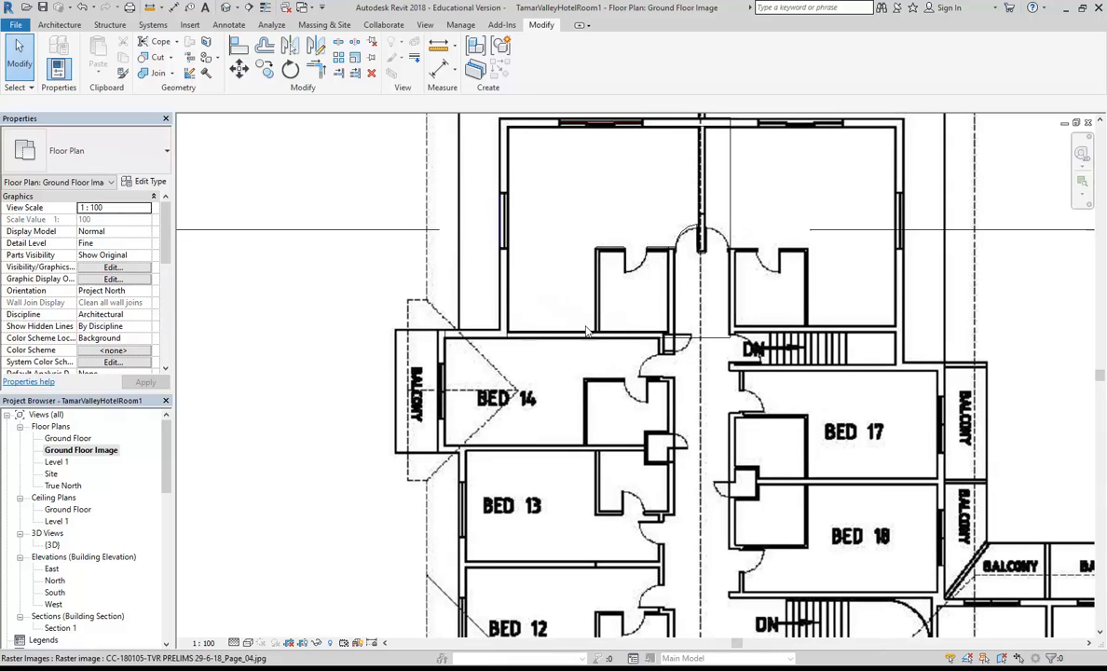
scroll(448, 327, "up", 4)
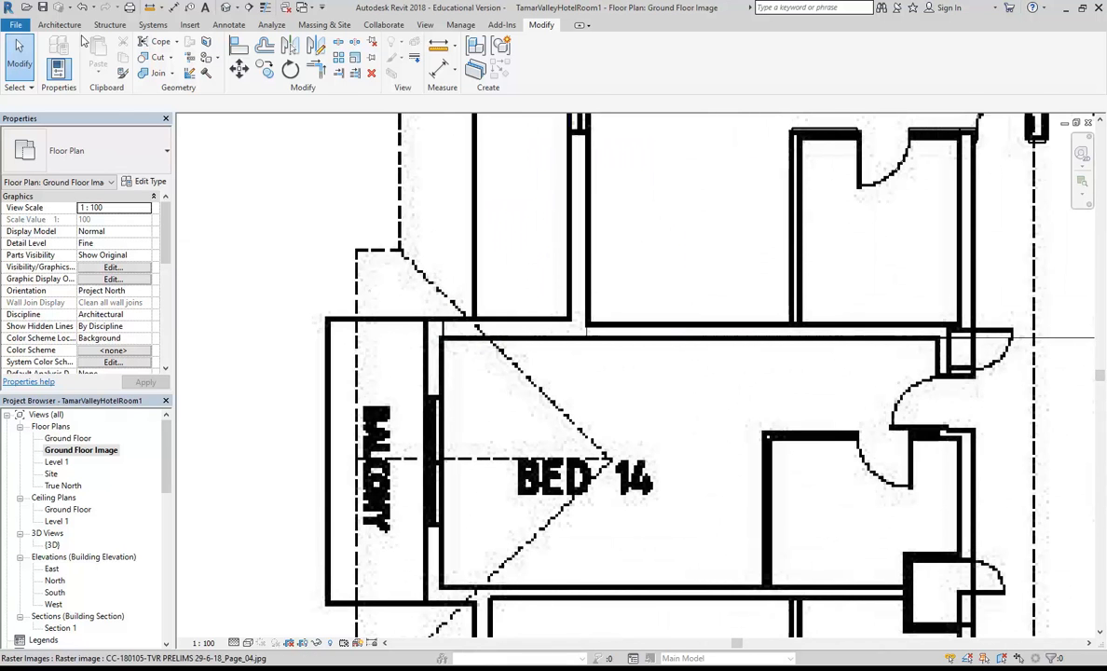
left_click(59, 24)
left_click(82, 48)
scroll(455, 349, "up", 3)
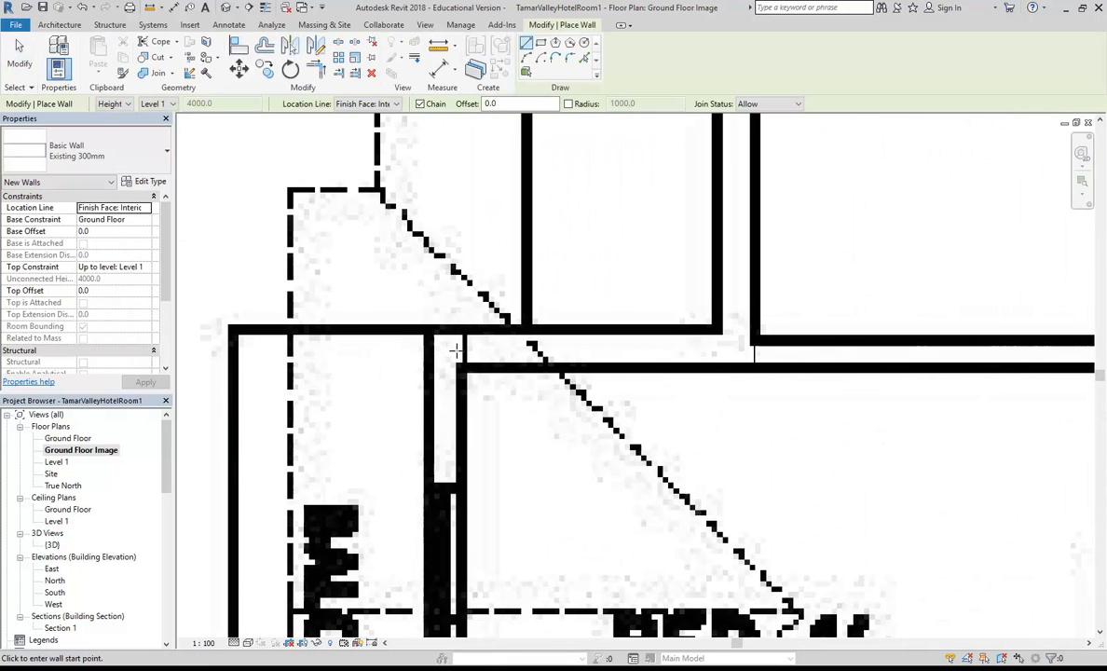
left_click(463, 369)
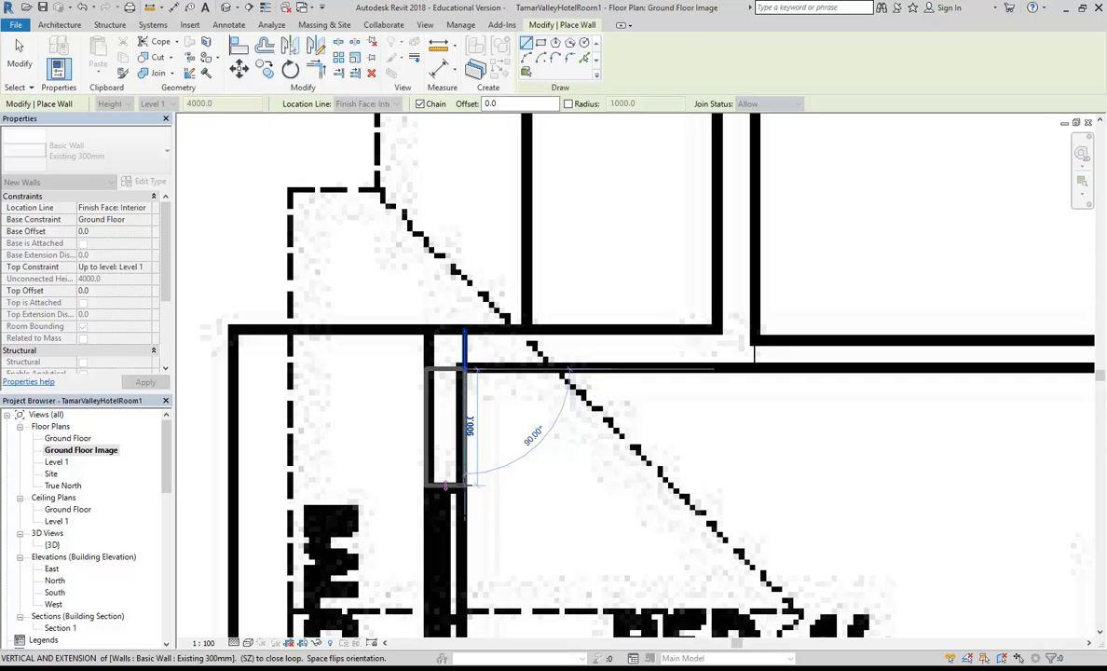
left_click(464, 487)
scroll(505, 434, "down", 4)
middle_click_drag(743, 437, 499, 452)
key("Escape")
key("Escape")
Draw an Existing 230mm wall about 1560 mm south over the image from BED 14's north-east corner, past its entrance door.
middle_click_drag(715, 489, 560, 460)
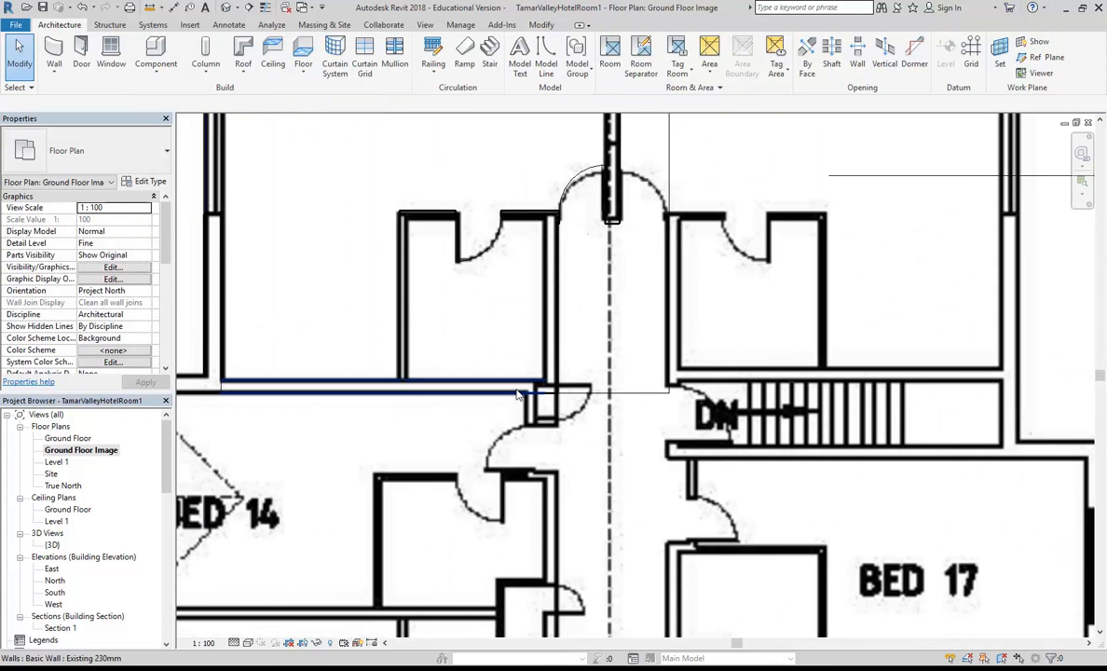
scroll(547, 401, "up", 3)
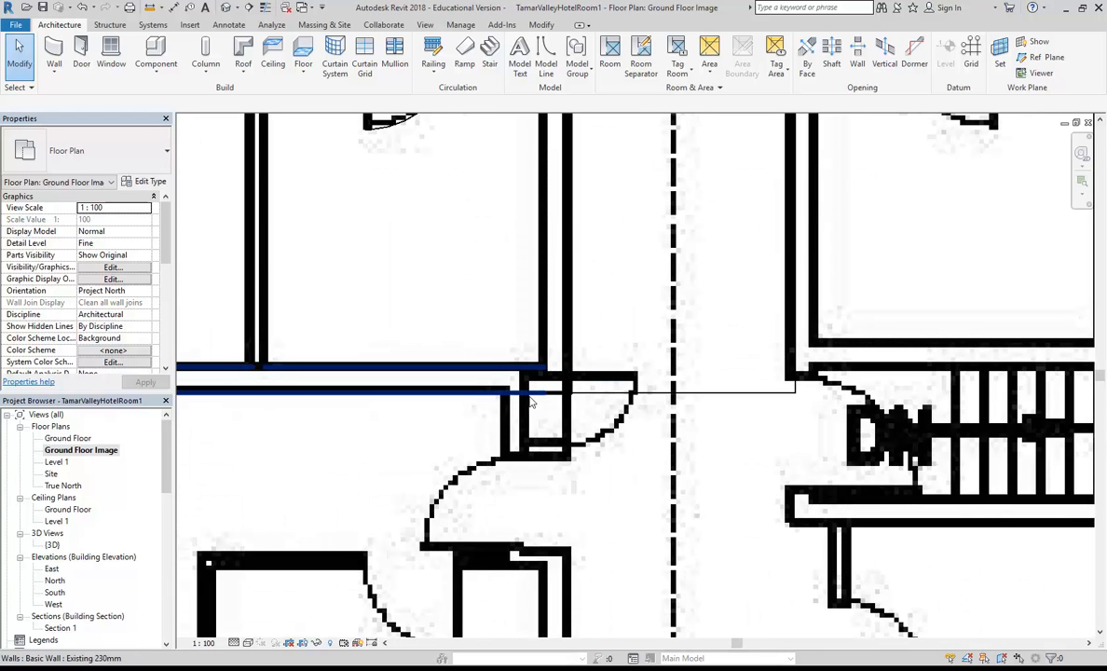
left_click(54, 51)
scroll(578, 292, "down", 2)
middle_click_drag(582, 293, 544, 346)
scroll(480, 321, "up", 2)
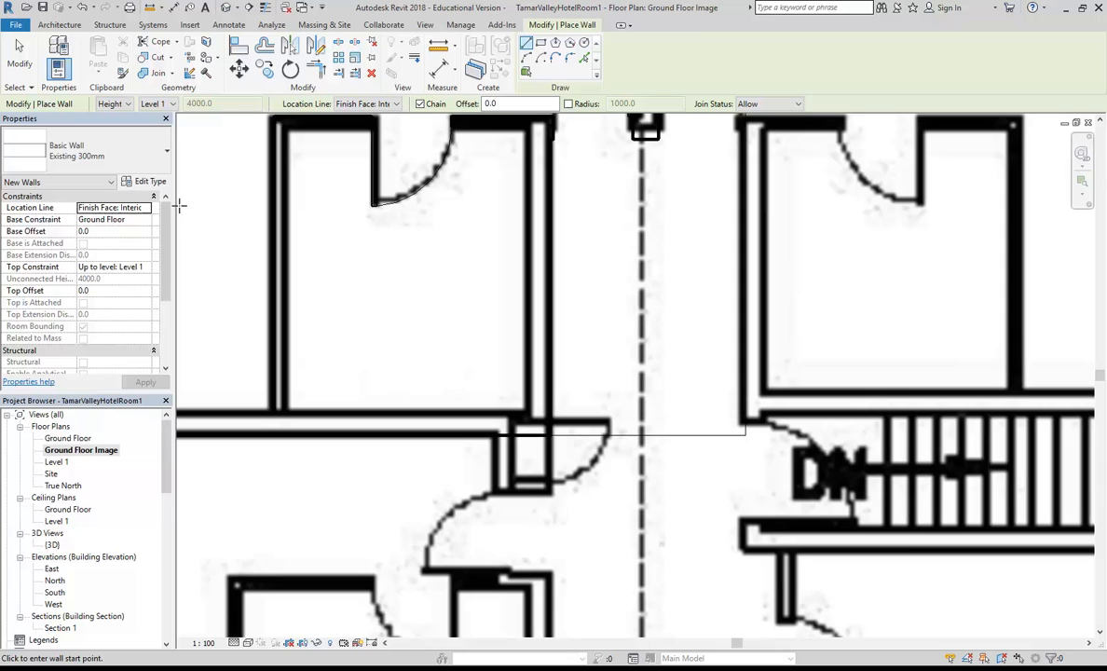
left_click(90, 154)
left_click(65, 200)
scroll(484, 443, "up", 2)
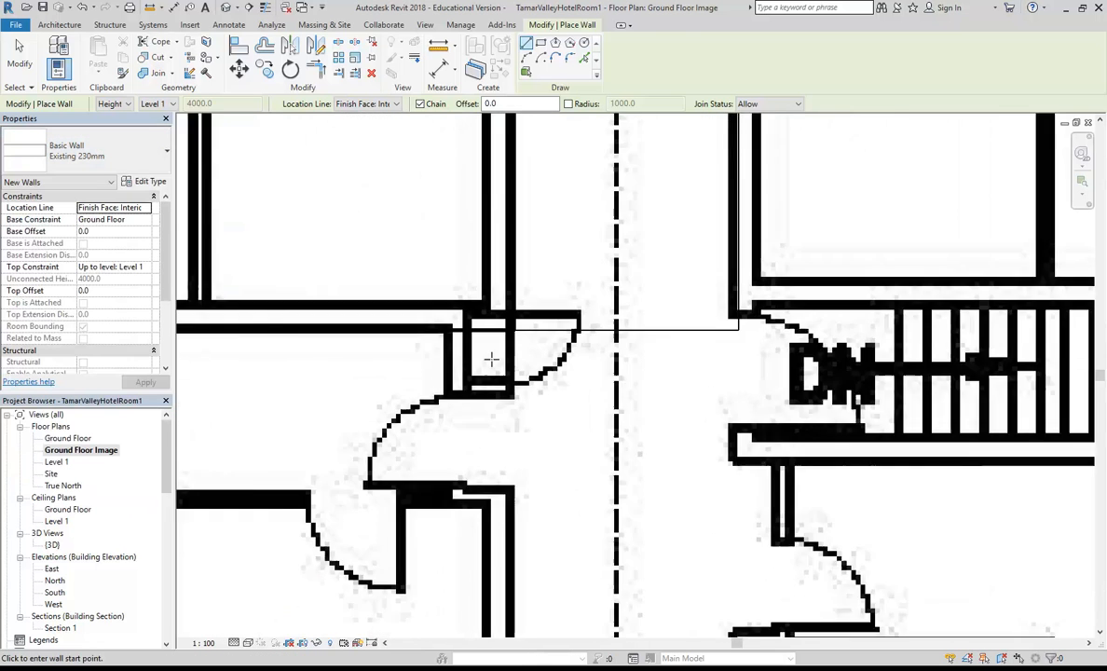
left_click(442, 320)
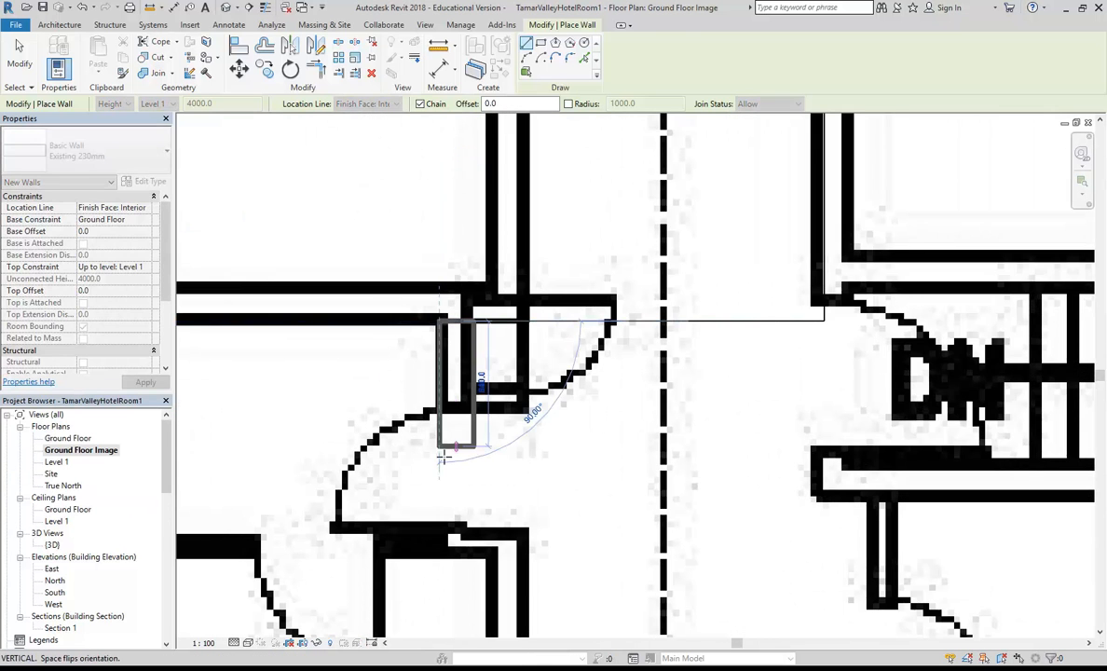
middle_click_drag(452, 531, 451, 333)
scroll(451, 333, "down", 2)
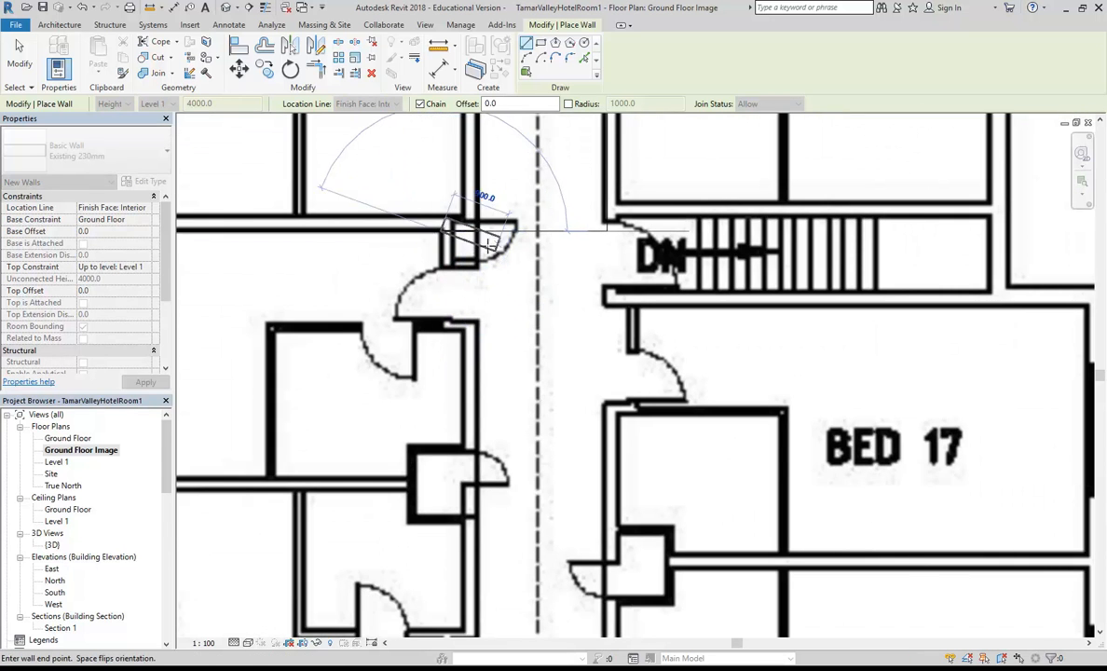
scroll(452, 257, "up", 2)
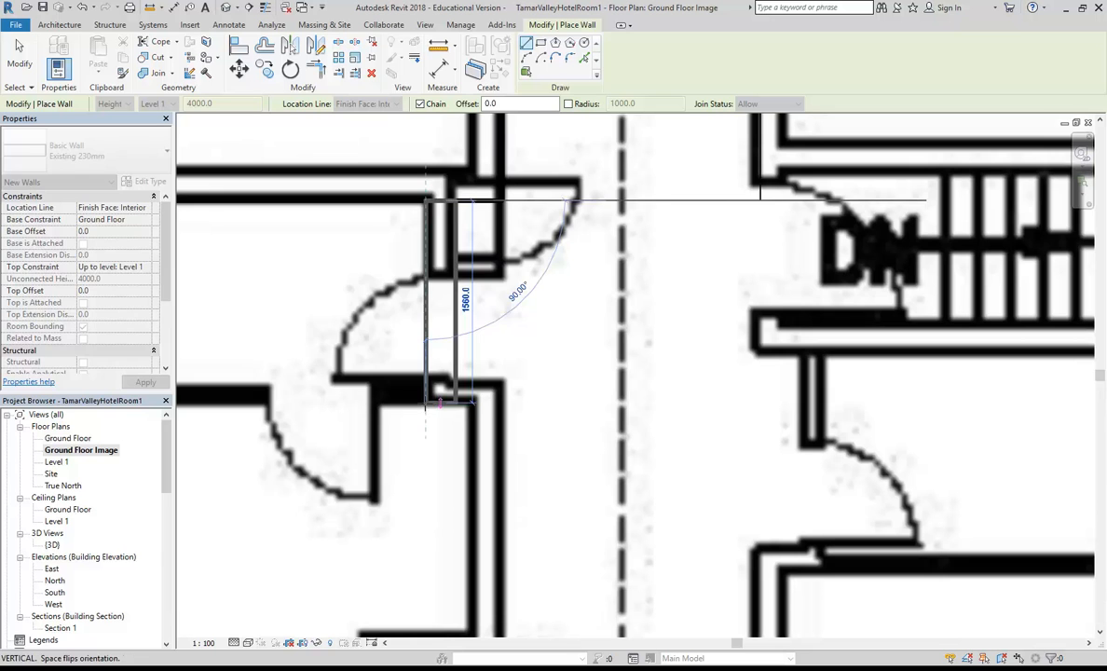
left_click(441, 403)
Continue the Existing 230mm wall with a small eastward jog and a section about 400 mm south along the corridor.
scroll(473, 401, "down", 5)
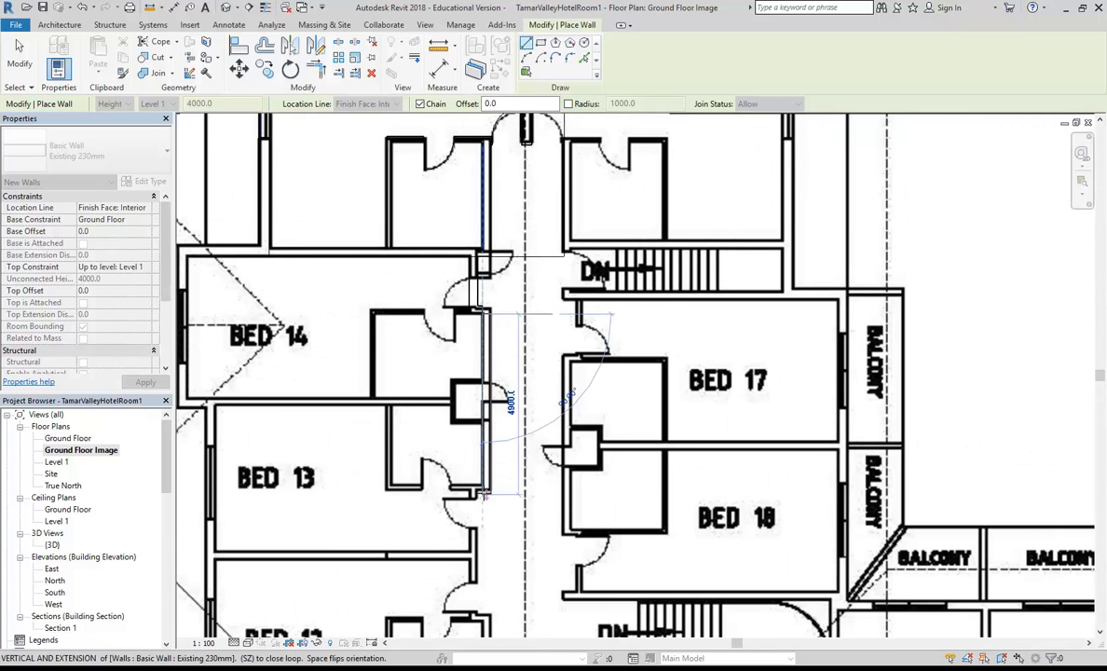
scroll(480, 401, "up", 4)
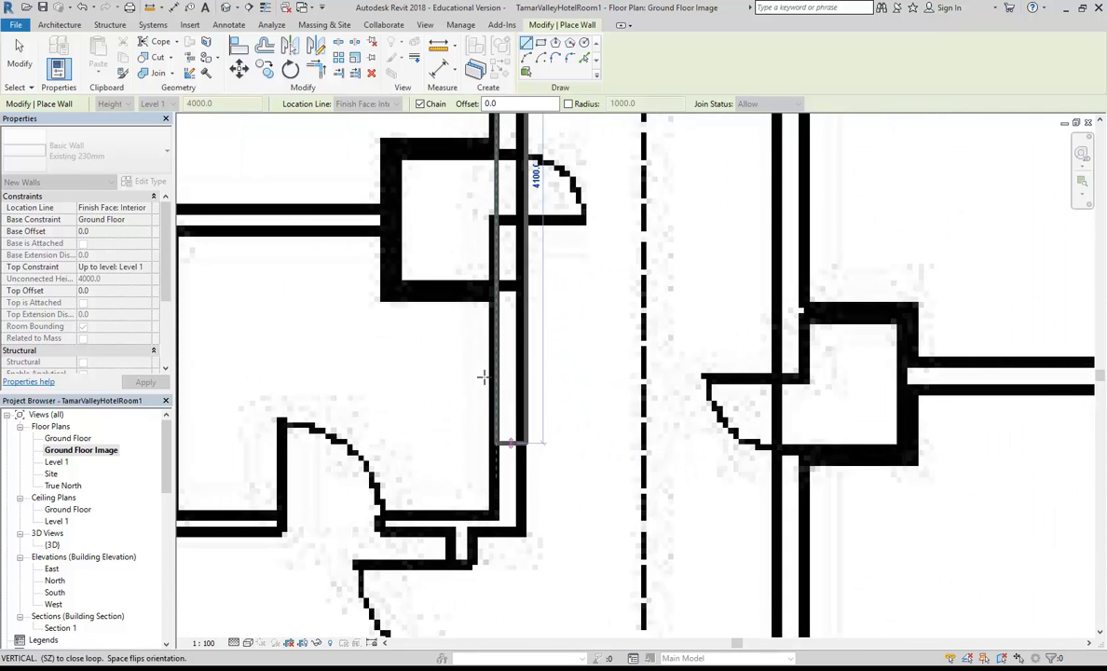
scroll(484, 377, "down", 5)
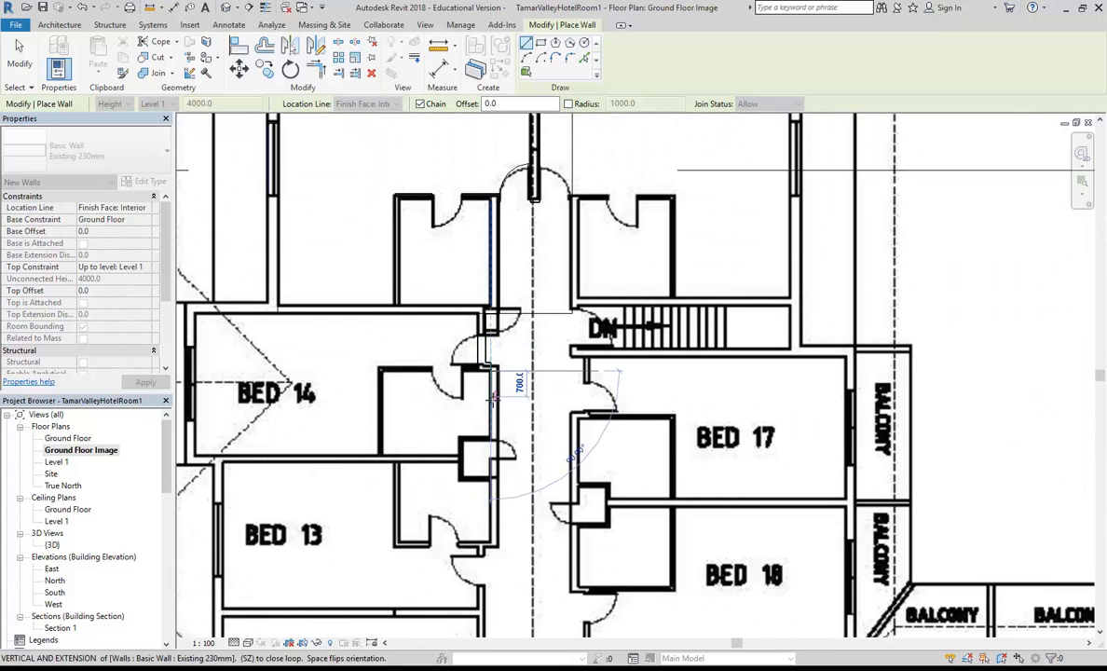
scroll(494, 398, "up", 1)
scroll(533, 382, "up", 2)
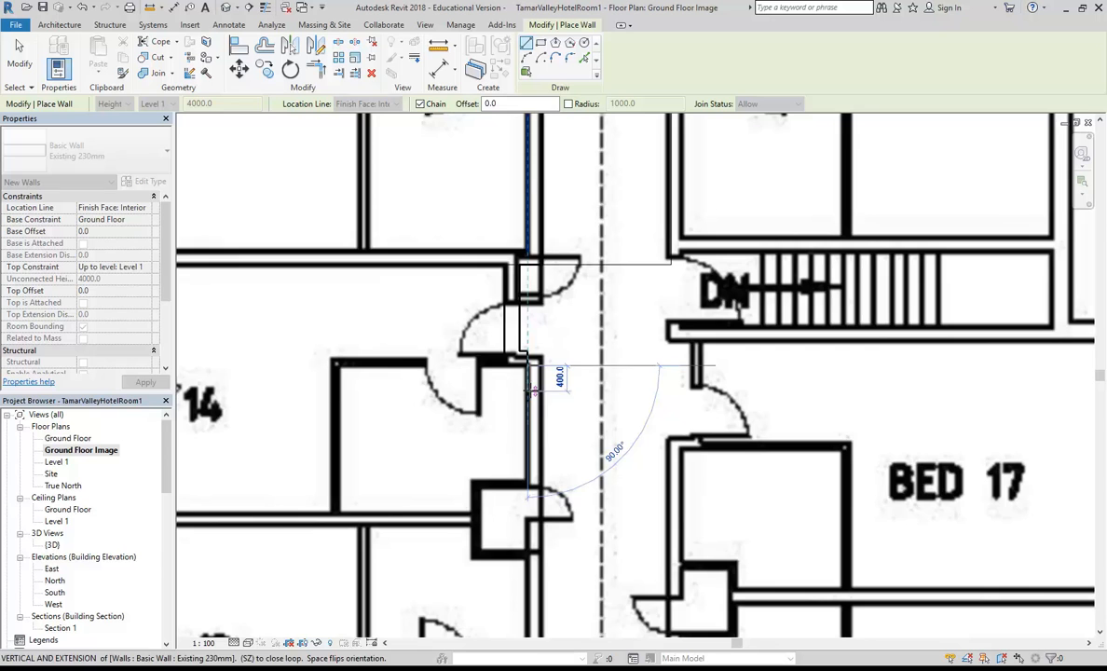
scroll(533, 389, "down", 3)
key("Escape")
scroll(549, 302, "up", 4)
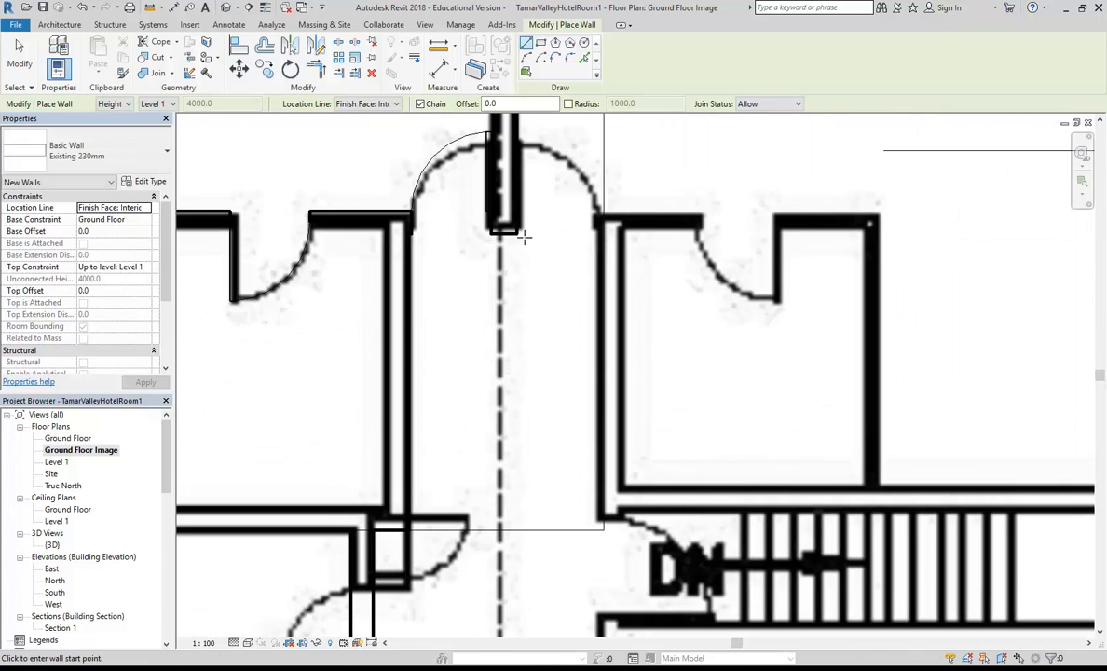
scroll(503, 233, "up", 1)
scroll(499, 298, "up", 1)
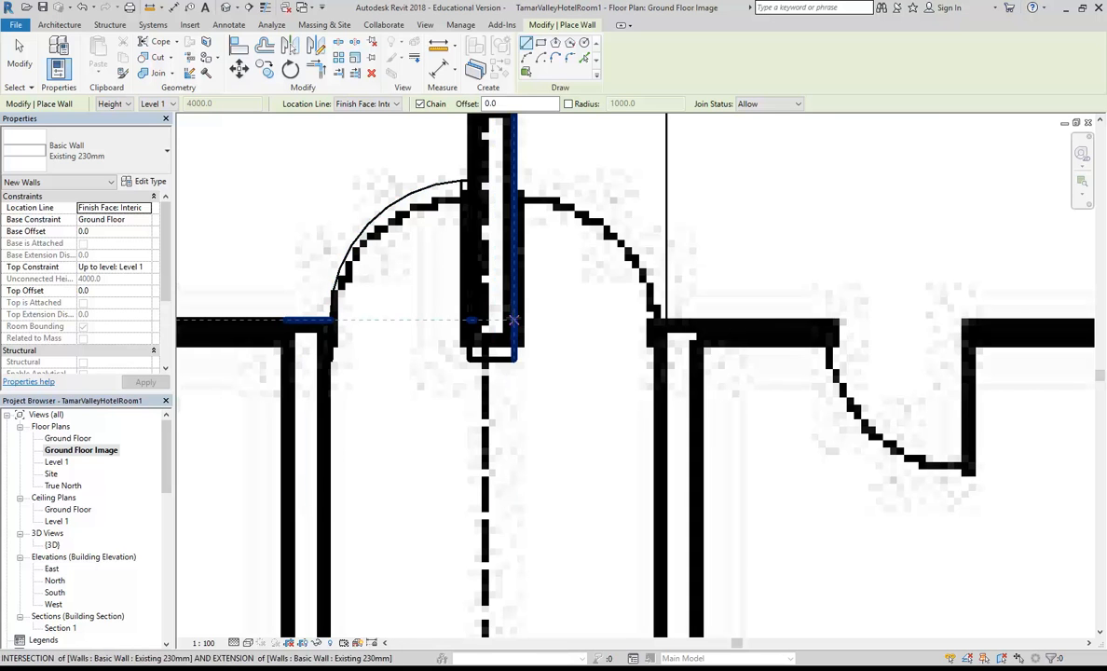
left_click(515, 319)
key("Escape")
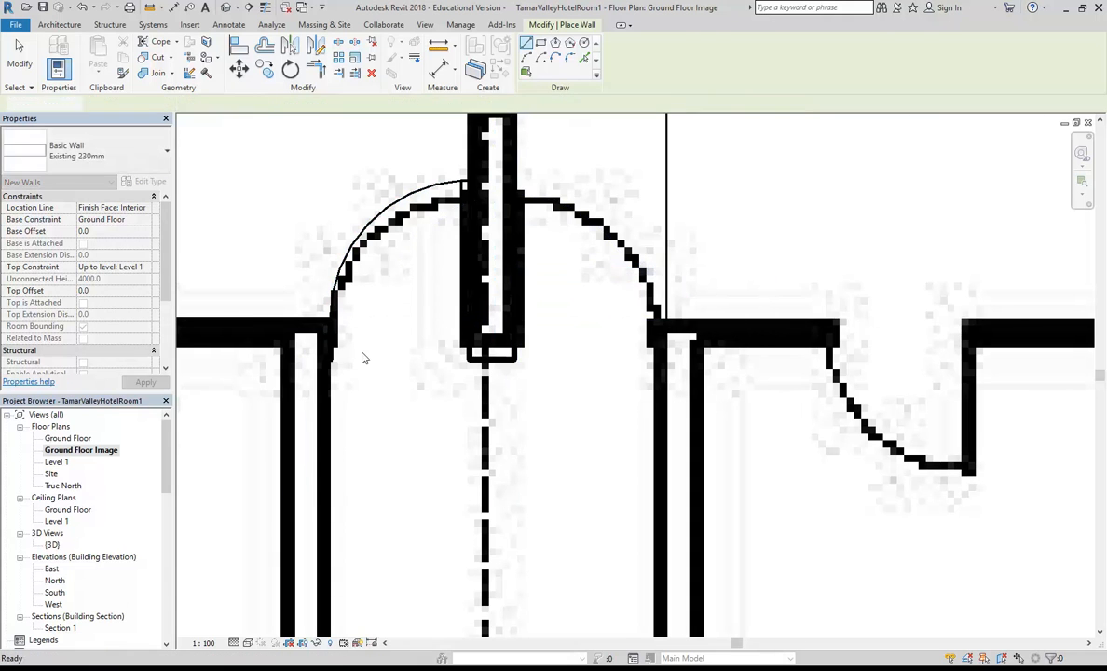
key("Escape")
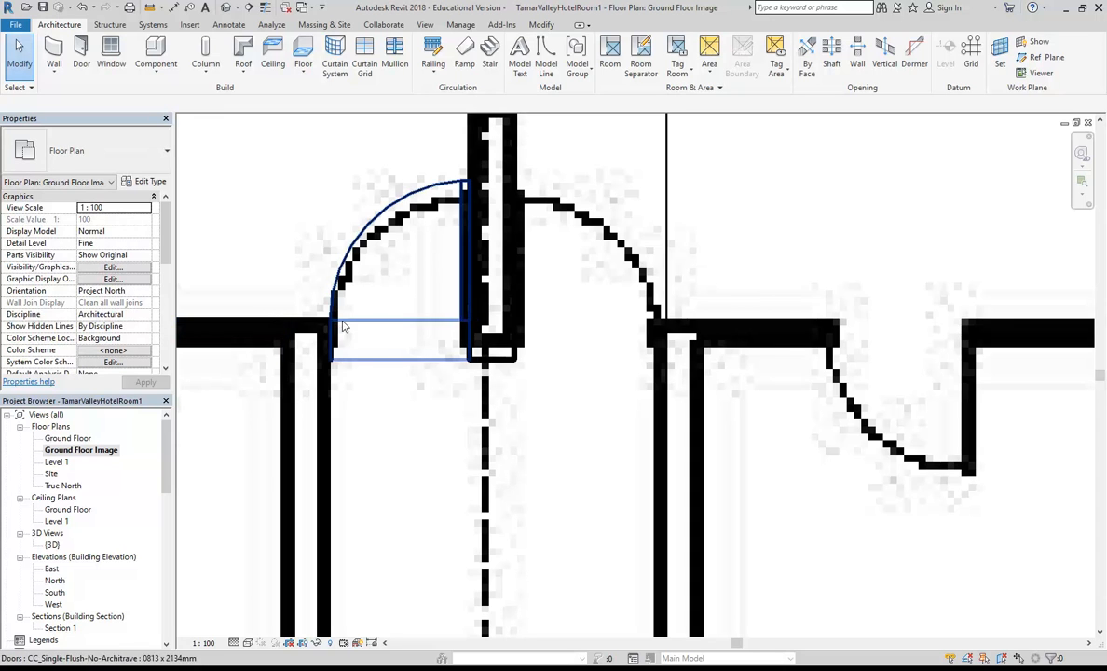
Extend the short wall hosting the hotel room's entrance door eastward across the corridor, partway over the neighbouring bathroom wall.
left_click(478, 365)
left_click_drag(496, 320, 907, 331)
scroll(670, 308, "down", 2)
middle_click_drag(670, 308, 616, 364)
key("Escape")
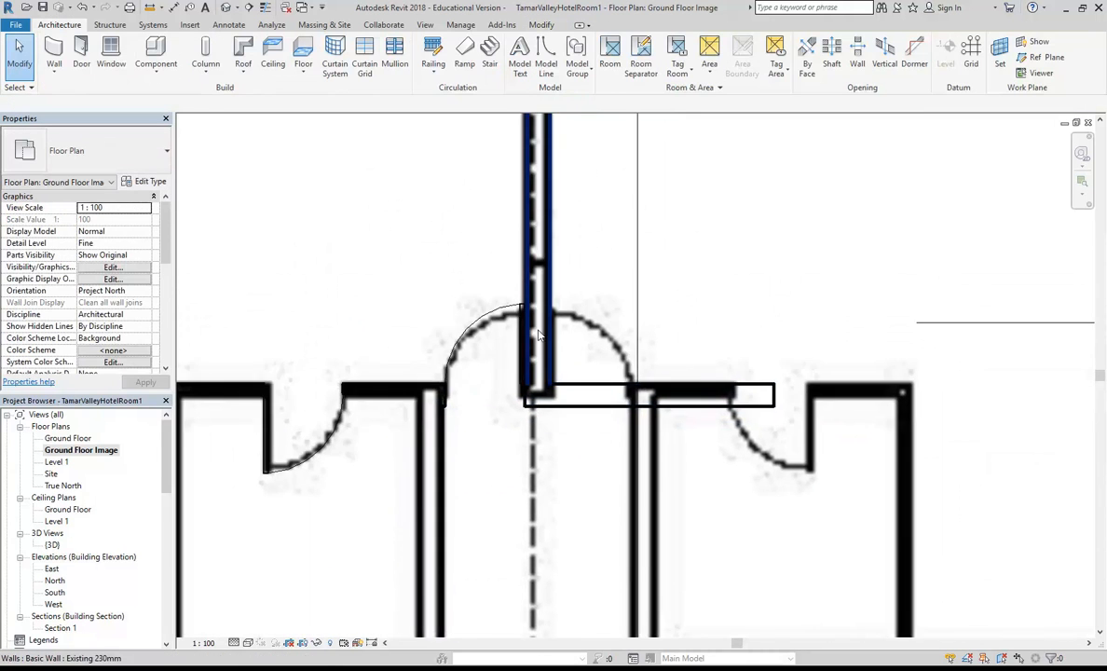
Mirror a copy of the hotel room's entrance door about the dividing wall to serve the neighbouring room.
scroll(539, 335, "up", 2)
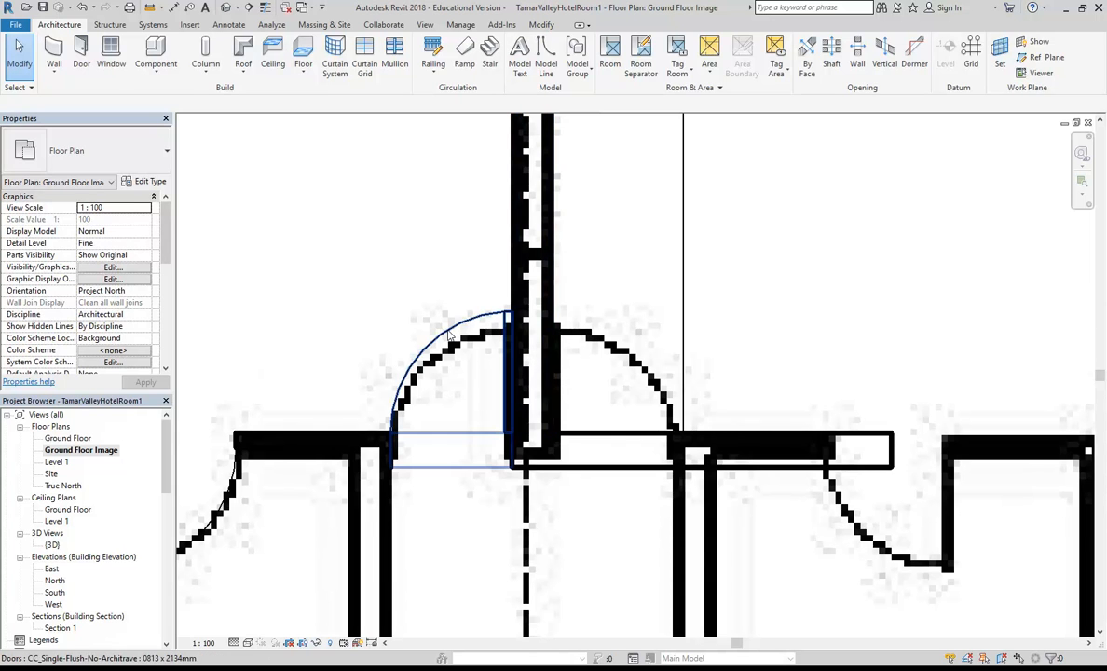
left_click(473, 400)
key("m")
key("m")
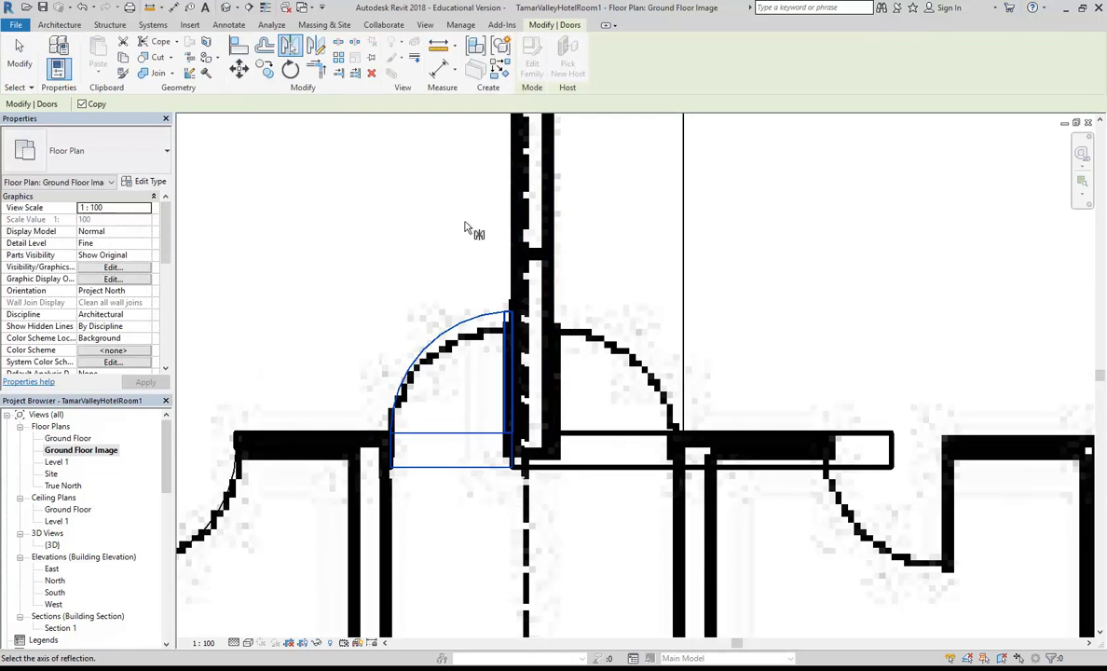
left_click(531, 258)
key("Escape")
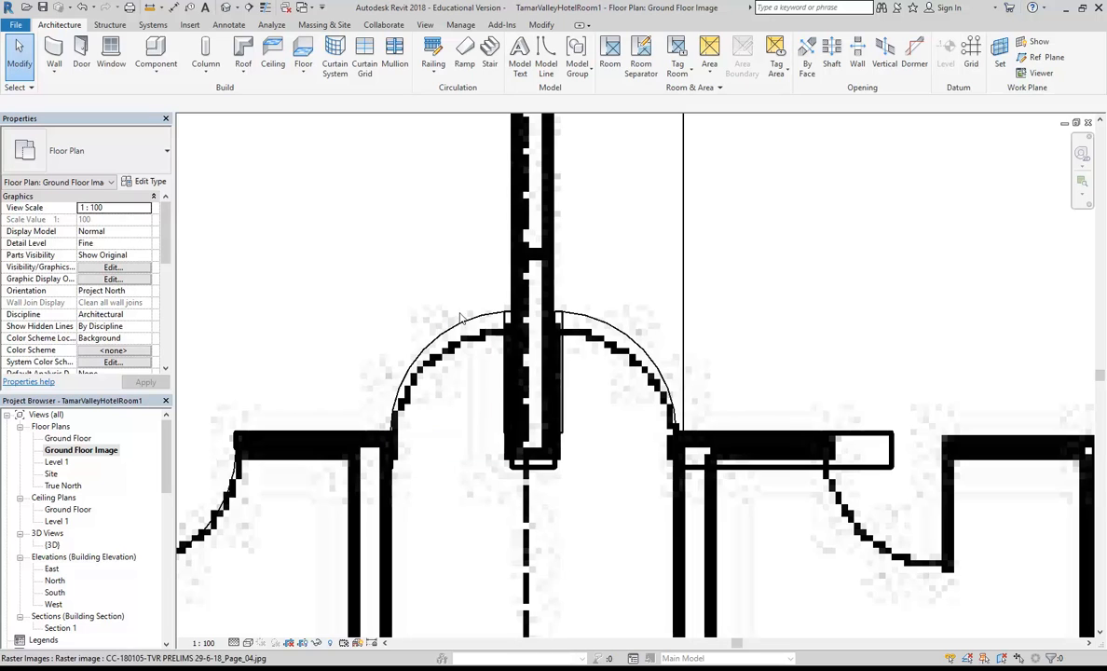
Open the Ground Floor plan and show its crop region.
double_click(67, 438)
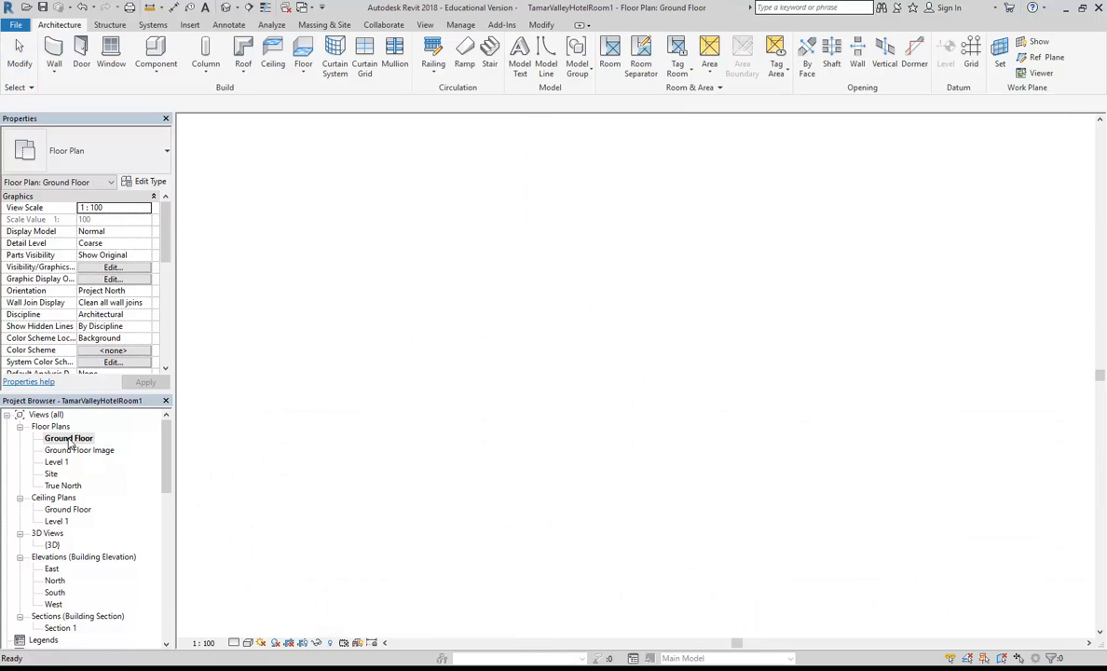
middle_click_drag(547, 242, 535, 273)
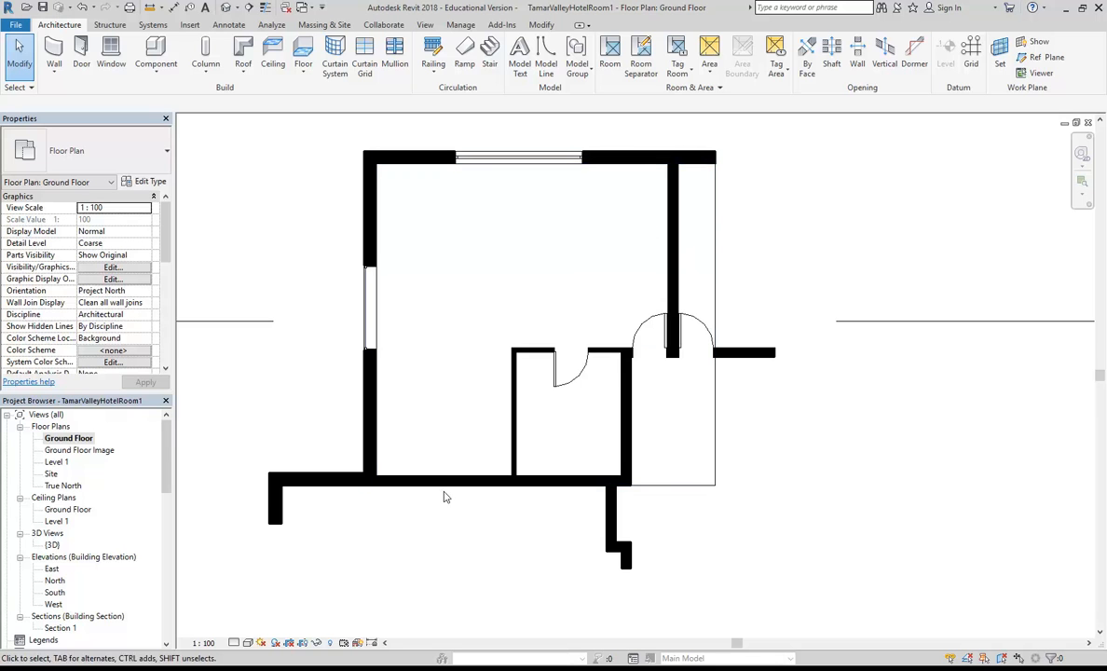
scroll(368, 347, "down", 3)
middle_click_drag(419, 358, 506, 340)
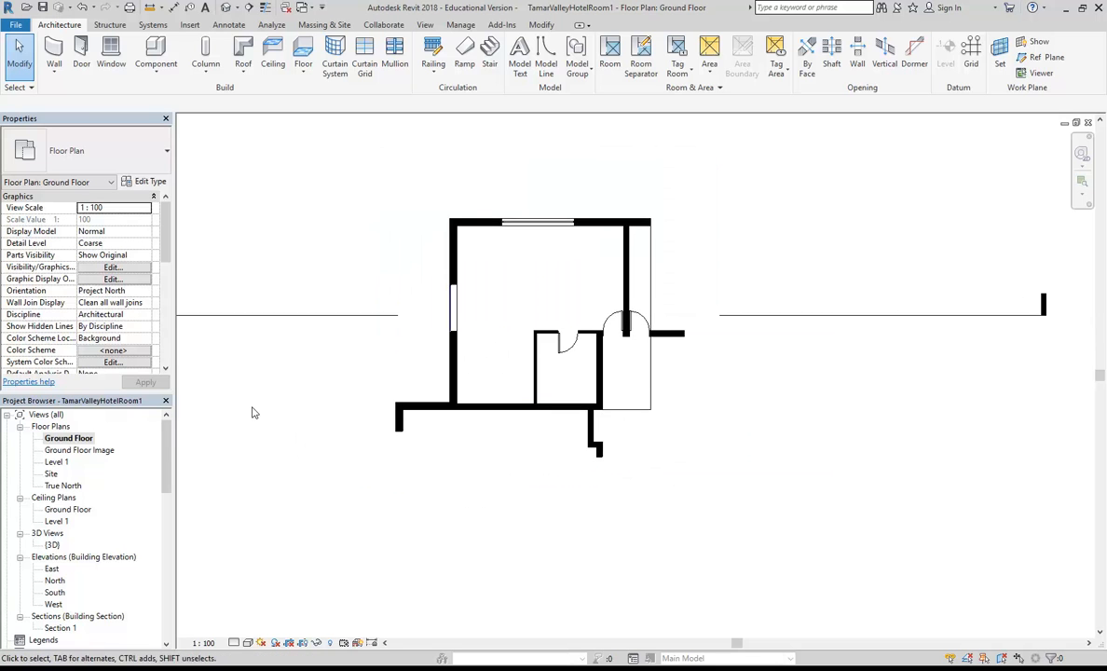
scroll(274, 559, "down", 2)
middle_click_drag(274, 559, 410, 445)
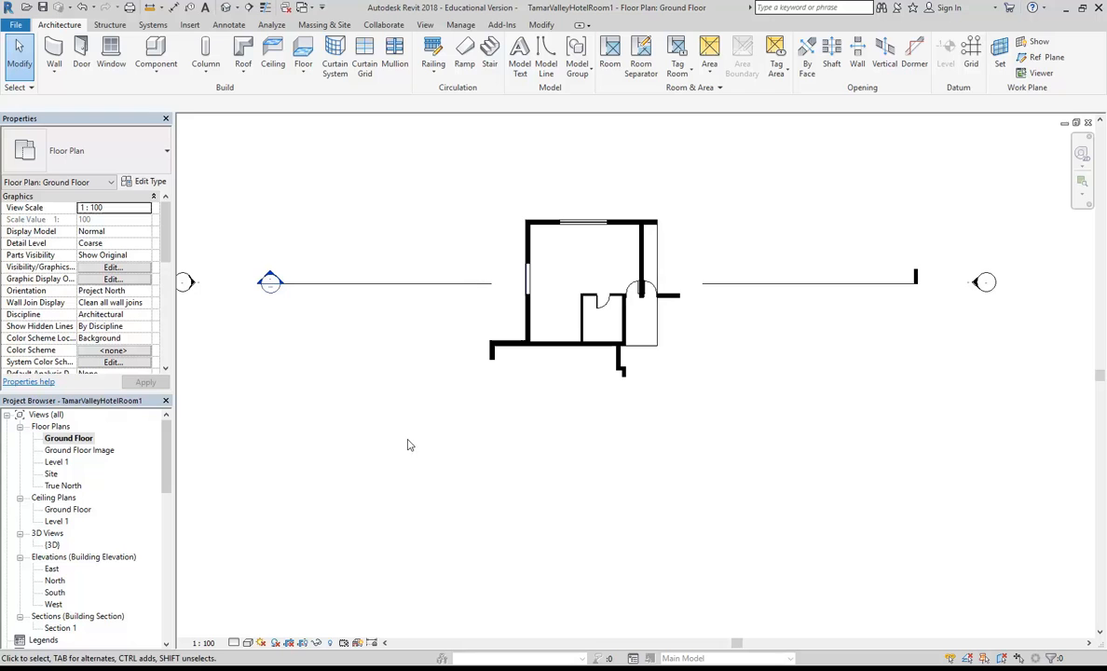
left_click(303, 643)
Raise the crop region's south edge so it cuts through the added wall stubs just below the hotel room.
scroll(524, 410, "down", 4)
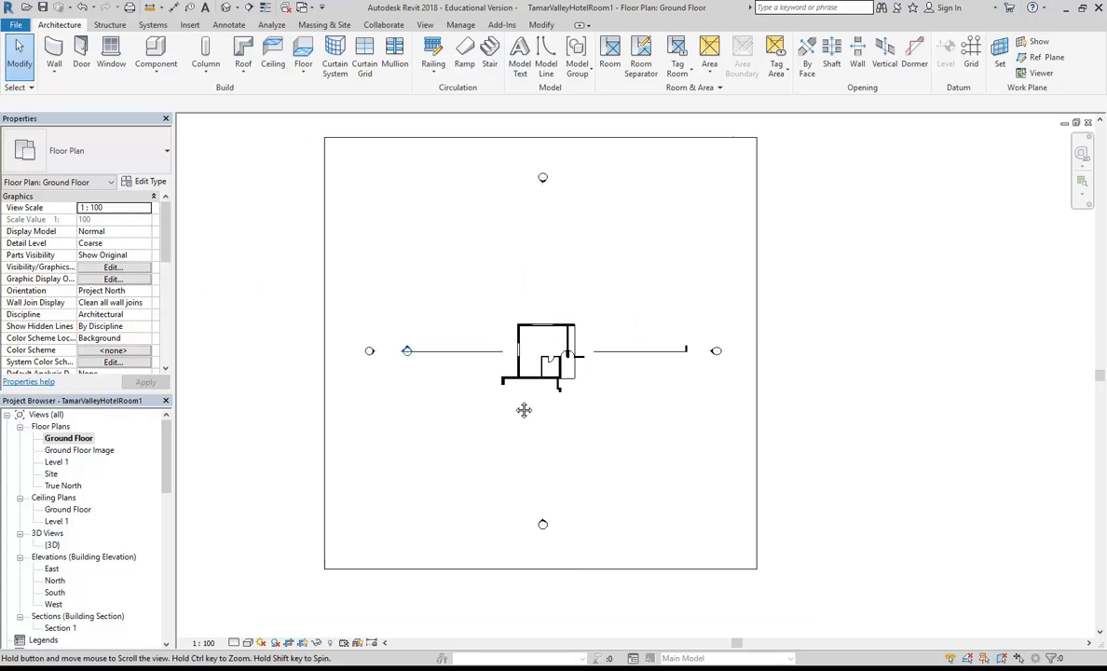
left_click(516, 562)
left_click_drag(567, 563, 571, 403)
scroll(573, 392, "up", 6)
scroll(606, 340, "up", 1)
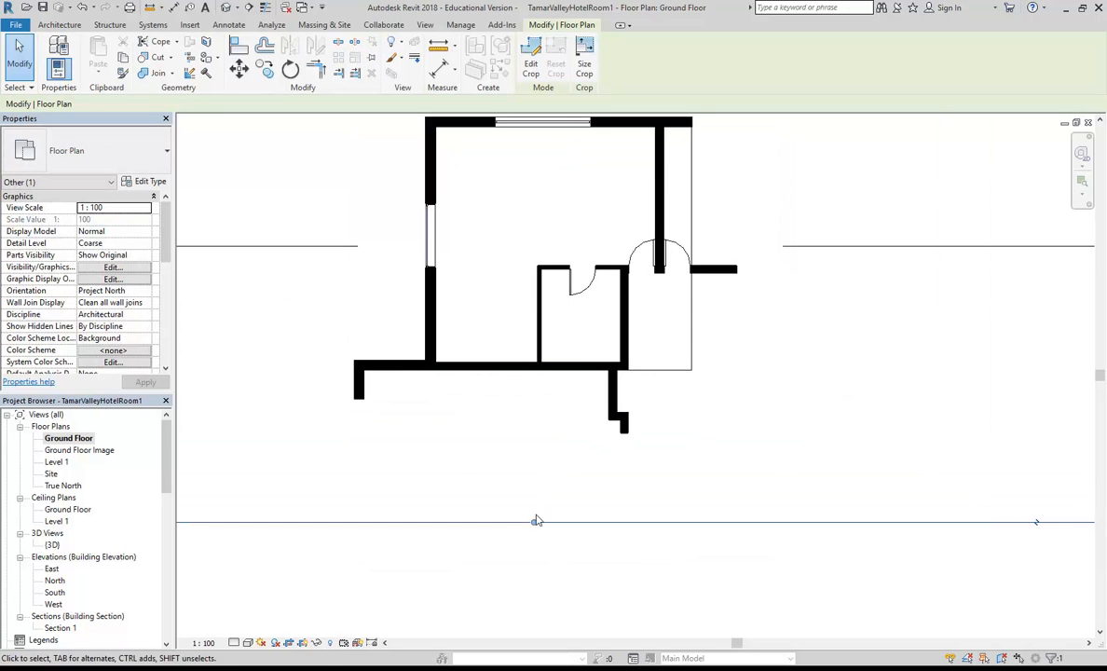
left_click_drag(530, 388, 531, 397)
scroll(534, 452, "down", 2)
scroll(532, 450, "up", 3)
scroll(542, 452, "down", 3)
middle_click_drag(704, 351, 648, 449)
scroll(660, 390, "down", 1)
middle_click_drag(946, 367, 824, 364)
scroll(819, 362, "down", 1)
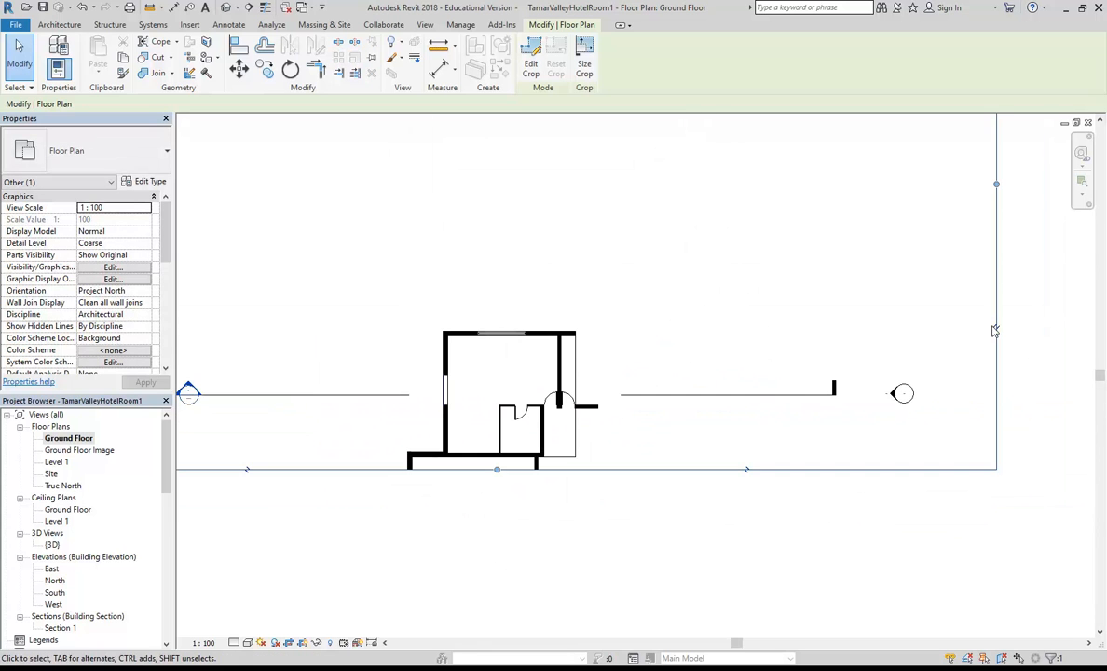
Pull the crop region's east, north and west edges in close around the hotel room.
left_click_drag(997, 184, 572, 227)
scroll(695, 361, "down", 3)
middle_click_drag(592, 287, 581, 273)
left_click_drag(538, 212, 520, 389)
scroll(392, 425, "up", 2)
left_click_drag(425, 424, 686, 424)
scroll(759, 446, "up", 3)
middle_click_drag(758, 447, 654, 472)
scroll(754, 466, "up", 1)
scroll(722, 443, "down", 3)
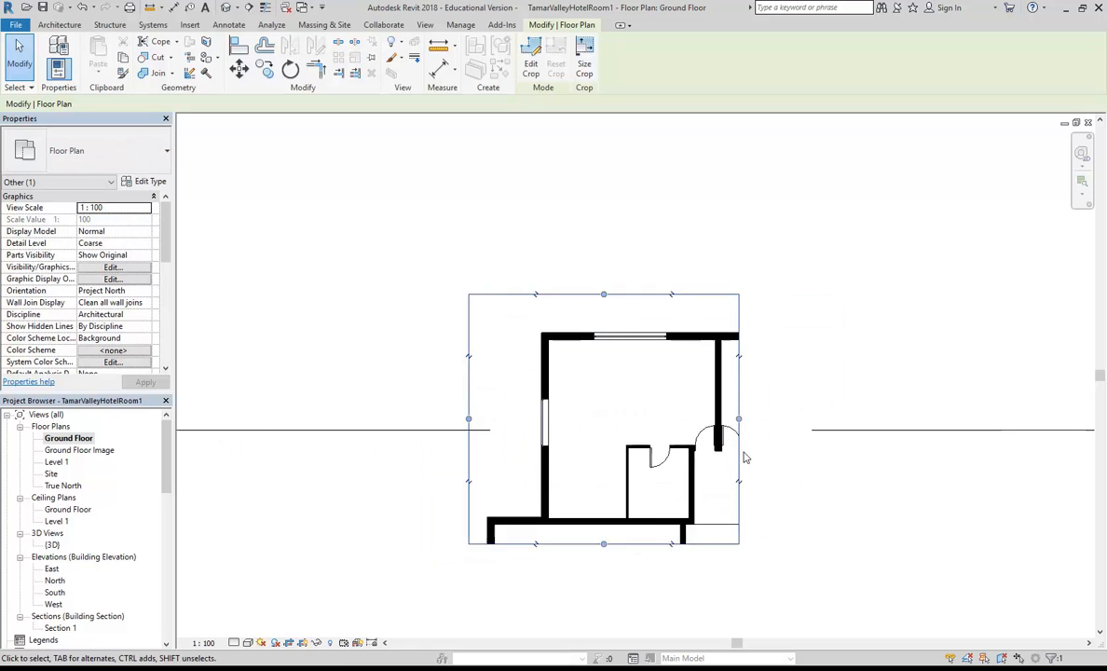
Shorten both ends of the section line so its head and tail sit just outside the crop region.
left_click(746, 423)
left_click_drag(916, 423, 699, 408)
scroll(390, 422, "up", 2)
left_click_drag(351, 424, 590, 447)
scroll(594, 456, "up", 1)
middle_click_drag(594, 457, 541, 430)
scroll(576, 378, "up", 3)
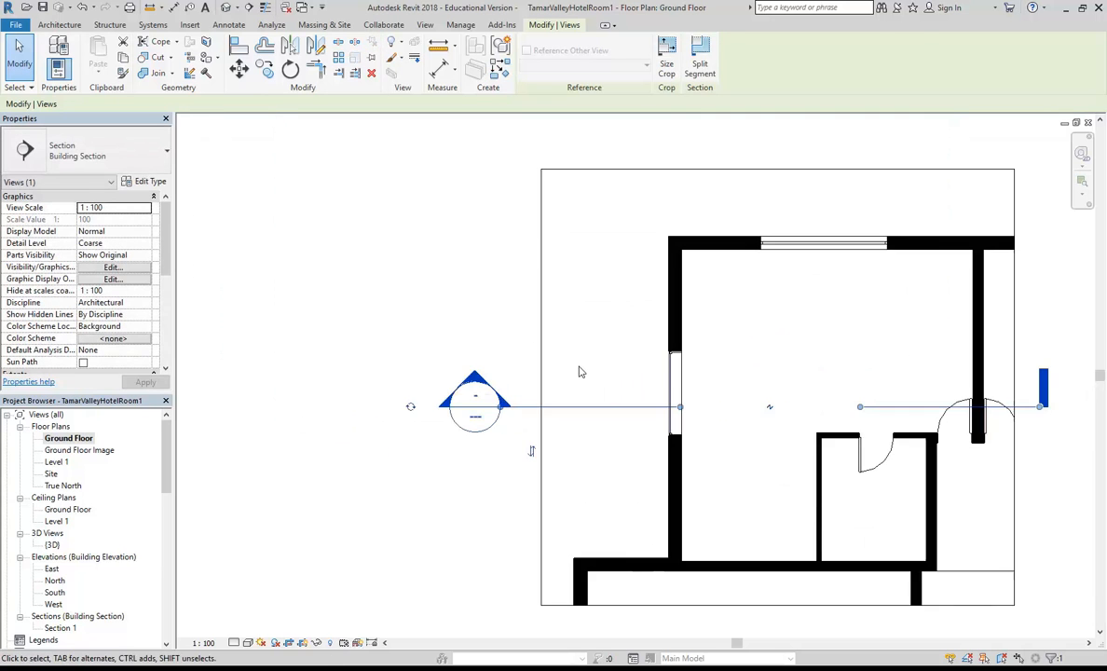
left_click(581, 345)
Tighten the crop region's south, west and east edges so the adjoining walls are cut just beyond the hotel room.
middle_click_drag(653, 377, 485, 342)
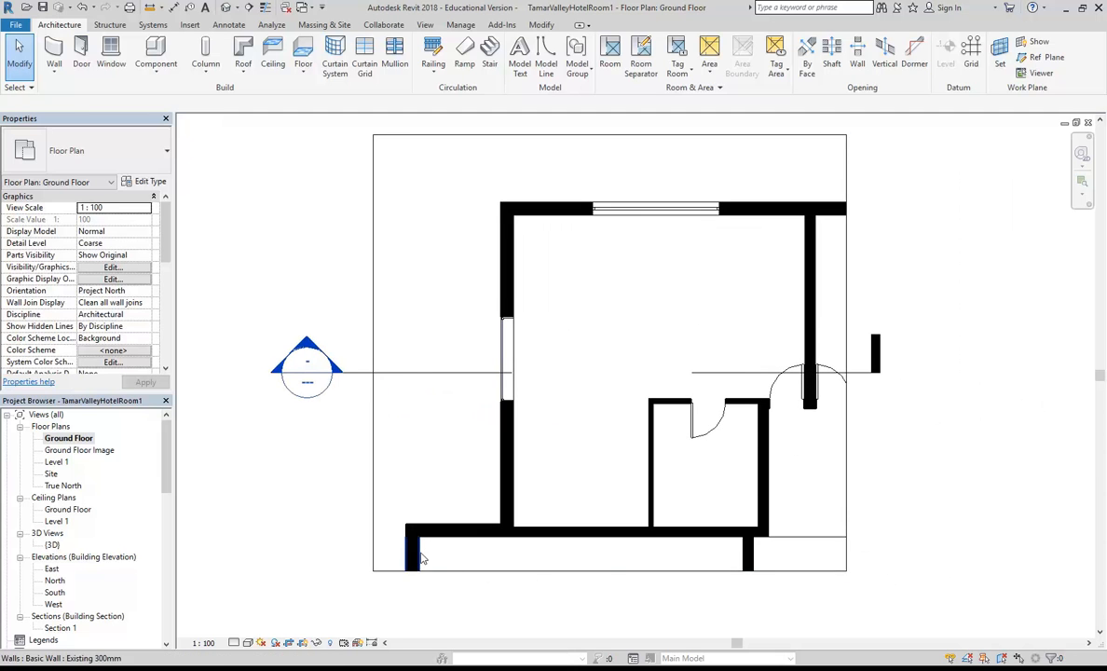
left_click(788, 571)
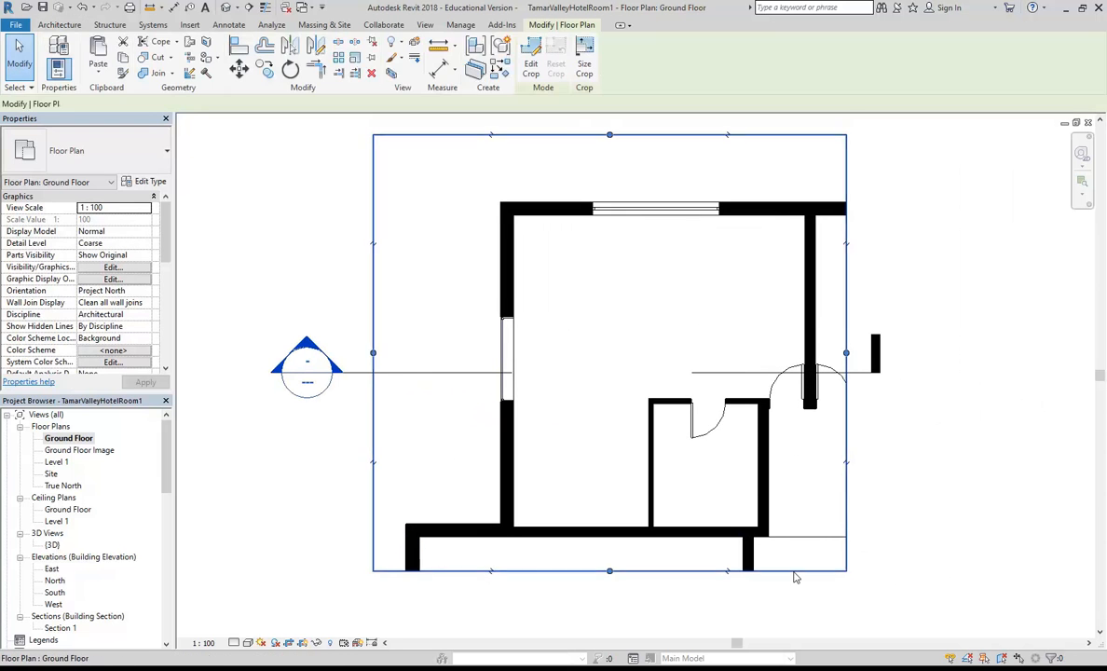
mouse_move(610, 571)
left_mouse_down()
mouse_move(611, 592)
mouse_move(609, 552)
left_mouse_up()
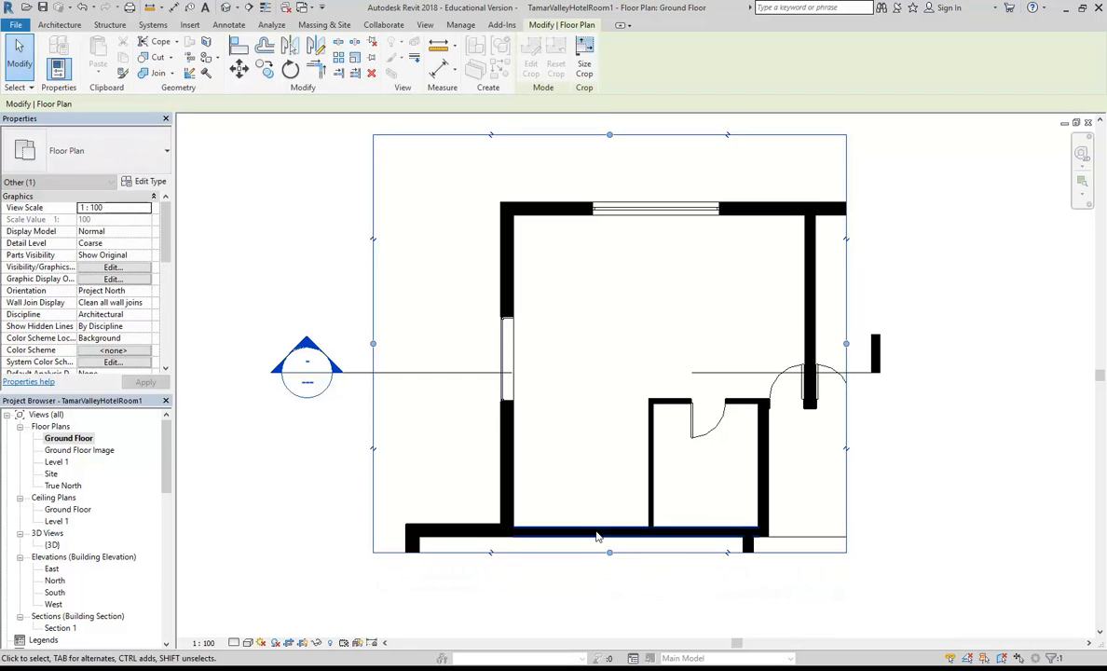
left_click_drag(377, 343, 441, 340)
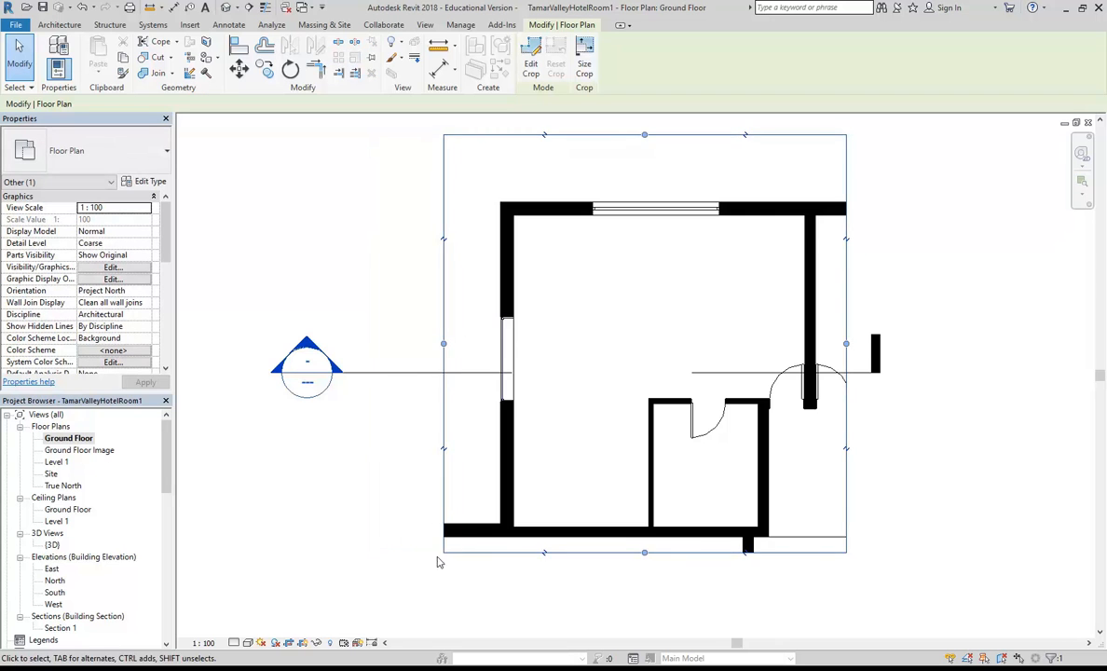
middle_click_drag(593, 392, 525, 394)
middle_click_drag(520, 345, 551, 341)
mouse_move(406, 343)
left_mouse_down()
mouse_move(331, 343)
mouse_move(421, 334)
mouse_move(395, 332)
left_mouse_up()
middle_click_drag(515, 338, 428, 348)
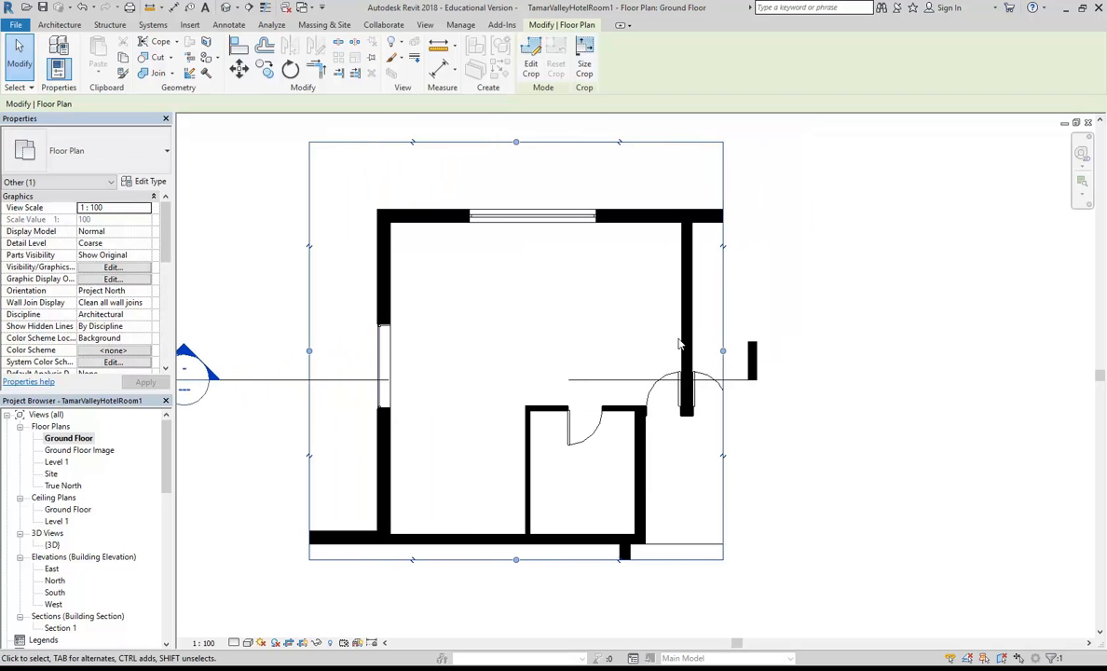
left_click_drag(723, 350, 710, 351)
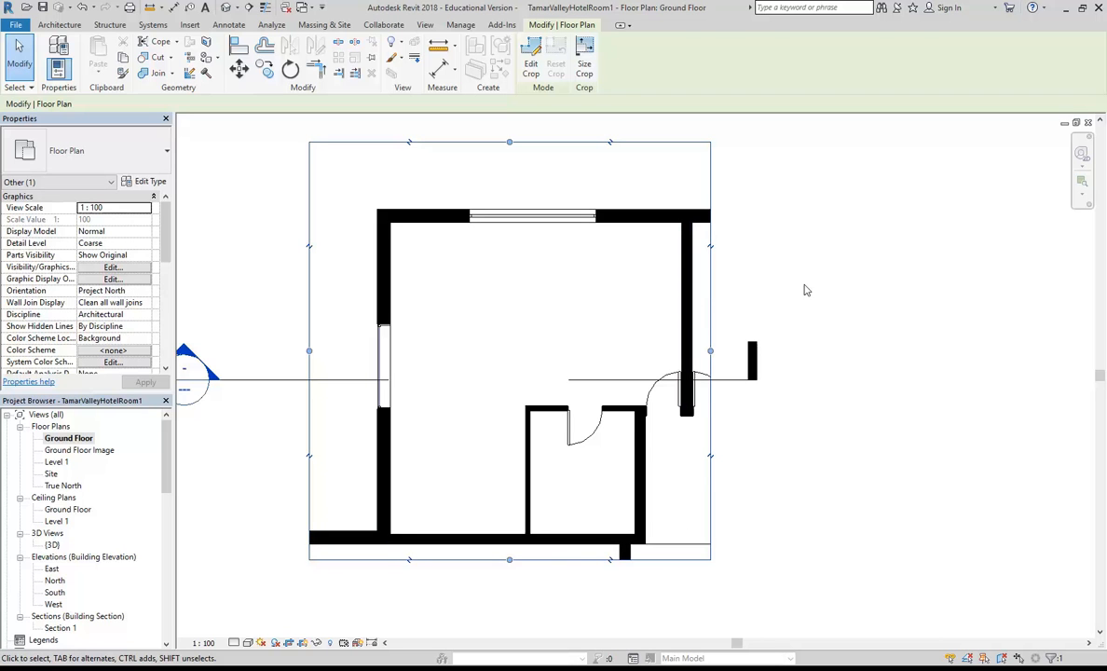
key("Escape")
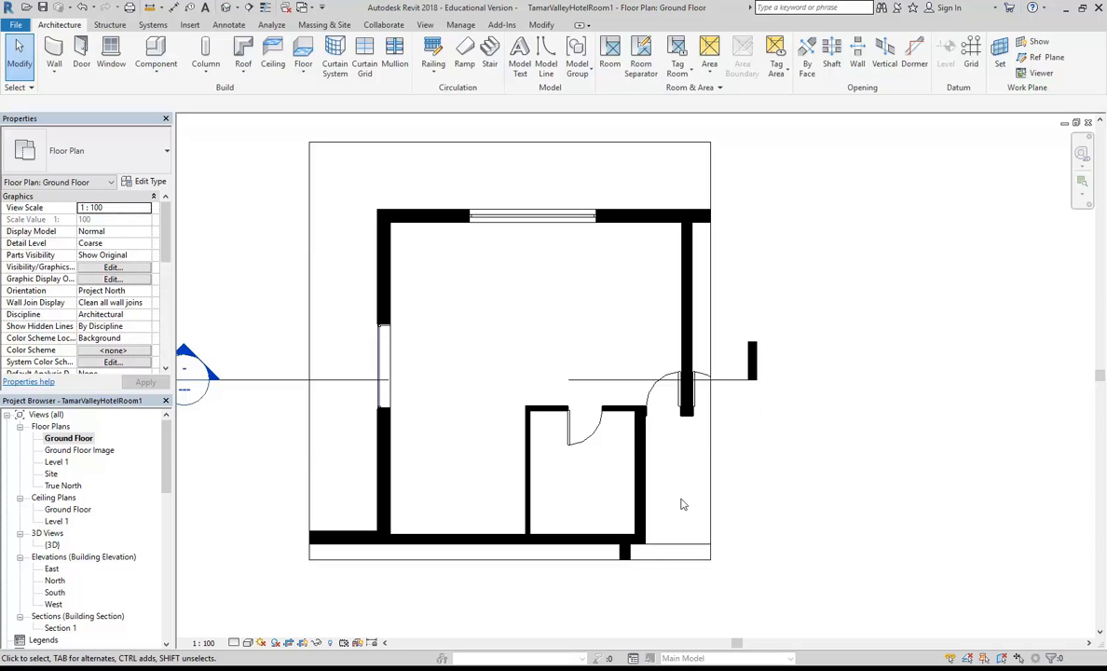
Edit the floor boundary: move its south edge below the crop region and add a line along the west adjoining wall's south face.
left_click(662, 545)
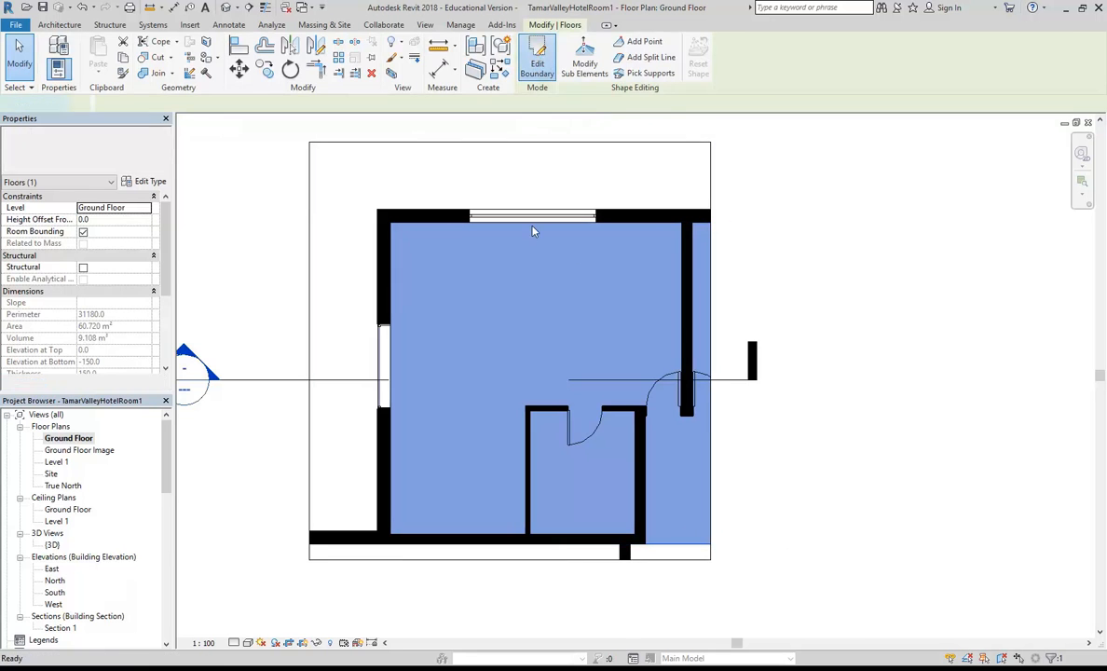
left_click(537, 67)
left_click_drag(479, 511, 477, 551)
scroll(385, 547, "up", 4)
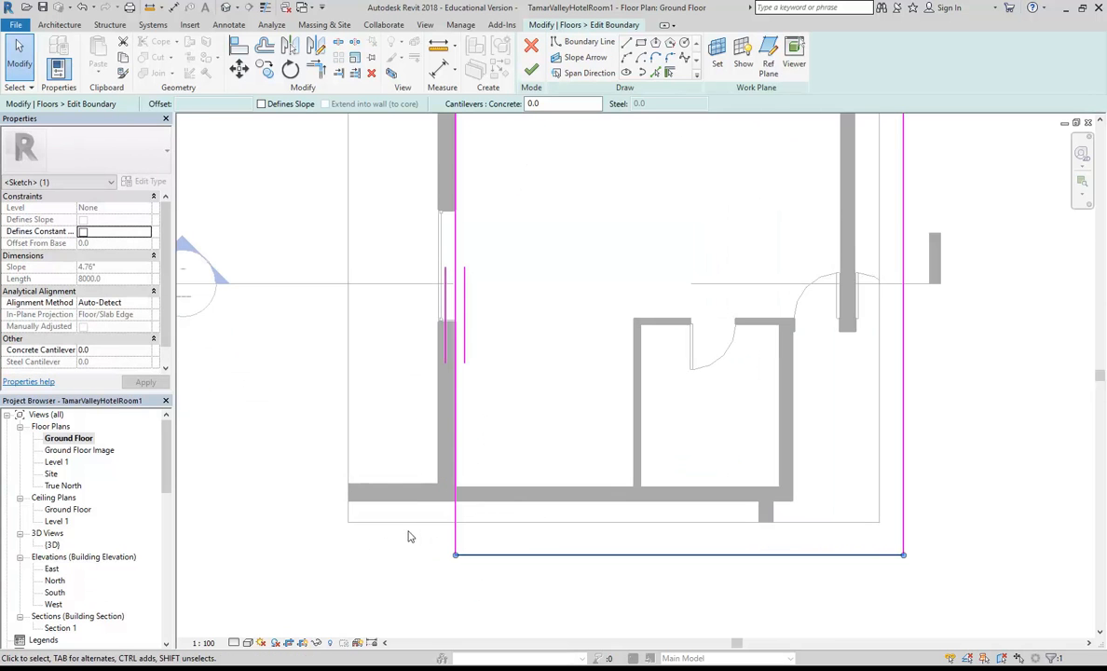
left_click(669, 73)
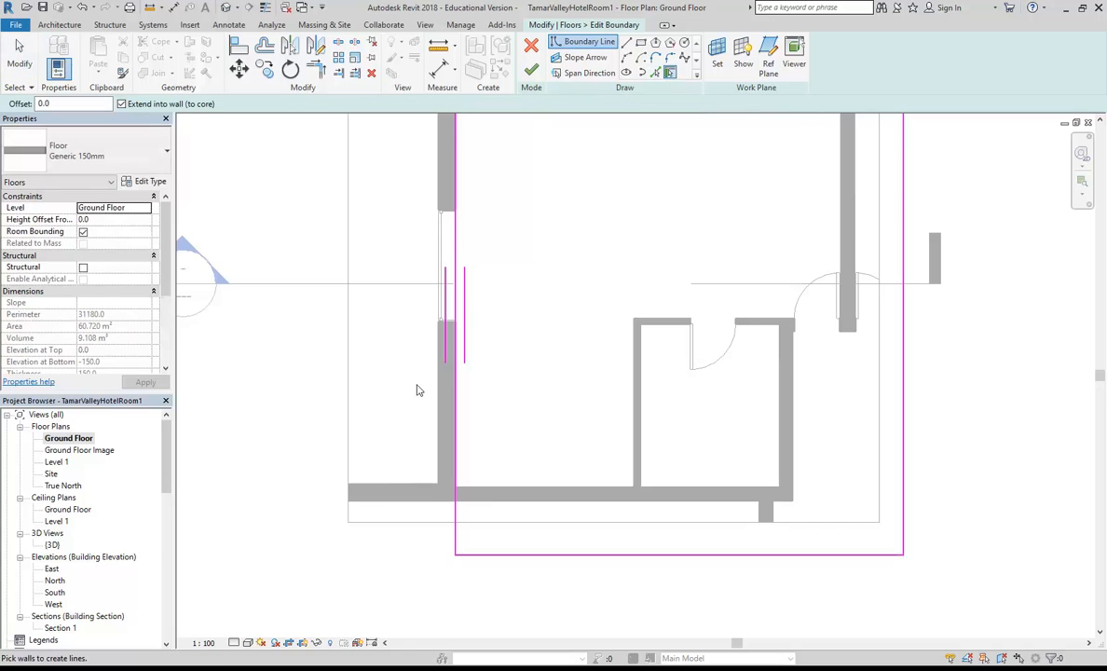
left_click(388, 498)
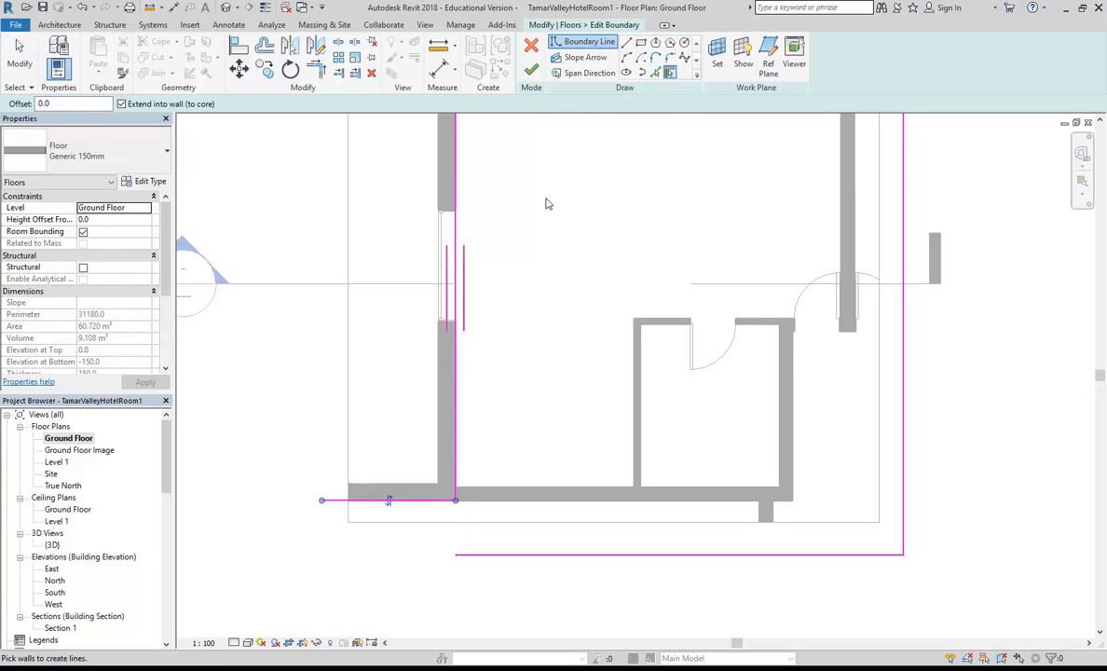
Close the floor boundary with a vertical line at its west end, trimmed to the south edge, and finish the sketch.
left_click(626, 42)
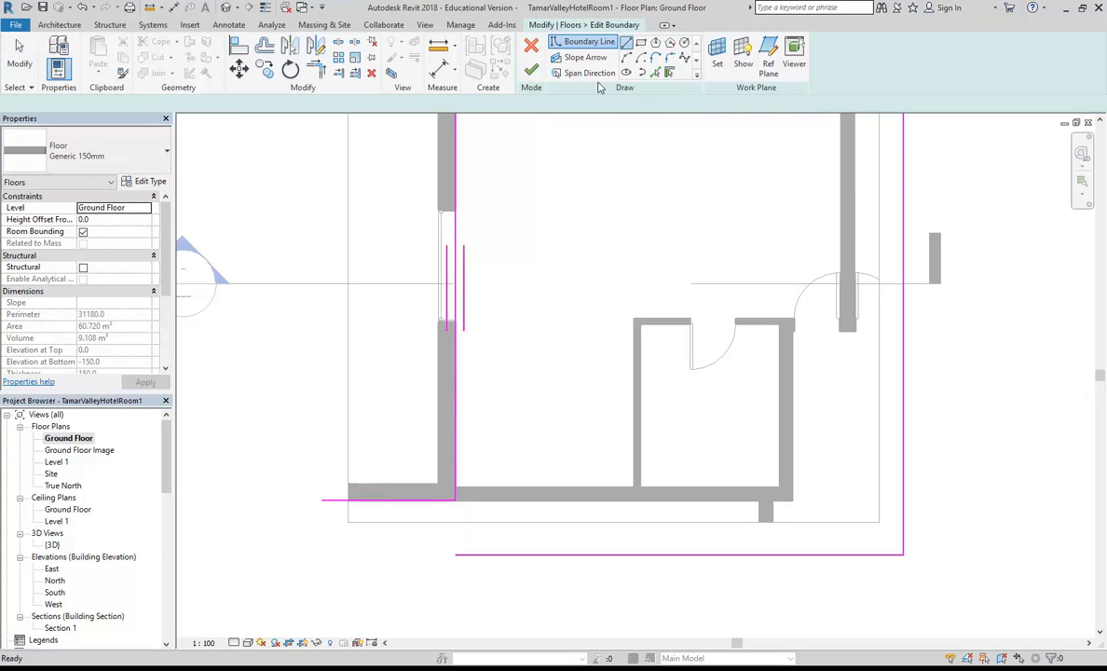
left_click(321, 500)
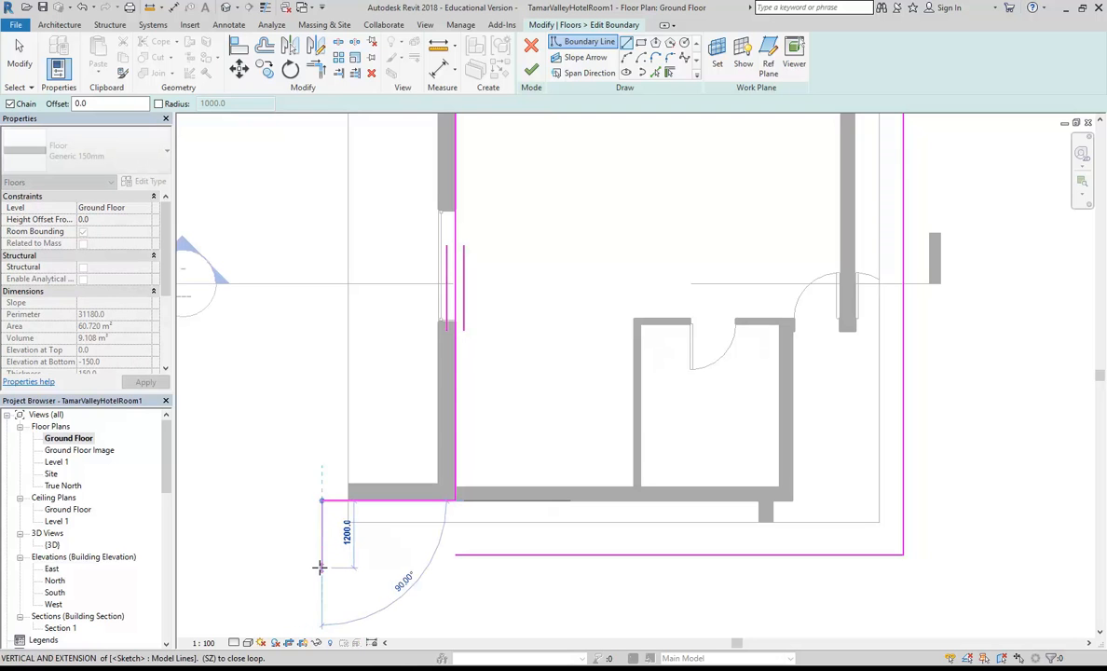
left_click(320, 563)
key("Escape")
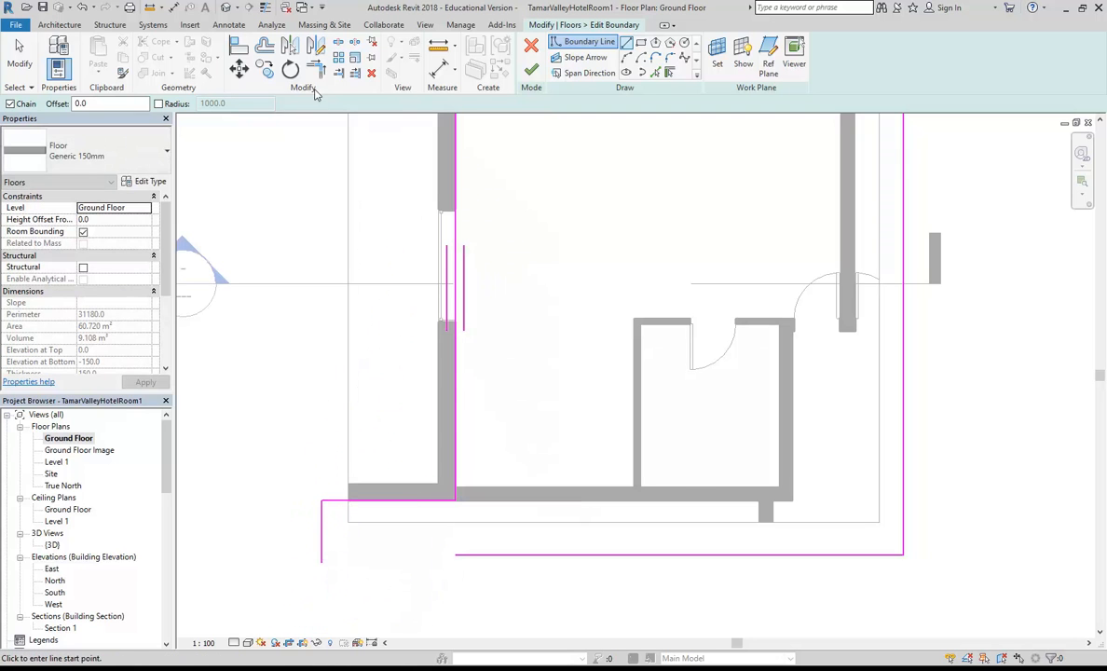
key("t")
key("r")
left_click(322, 522)
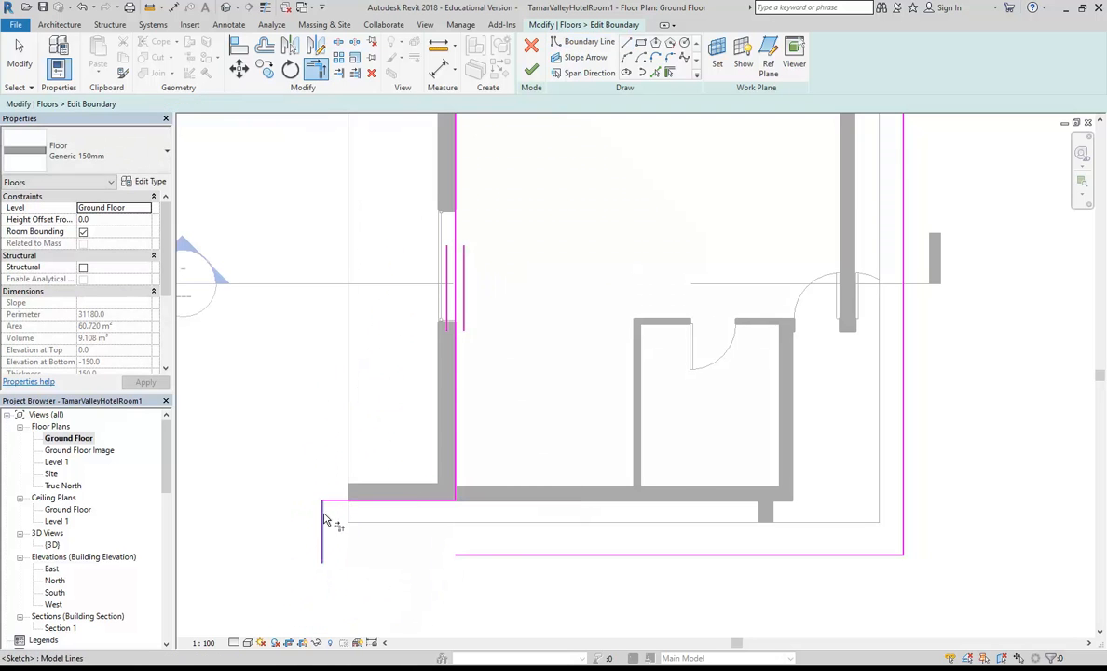
left_click(491, 556)
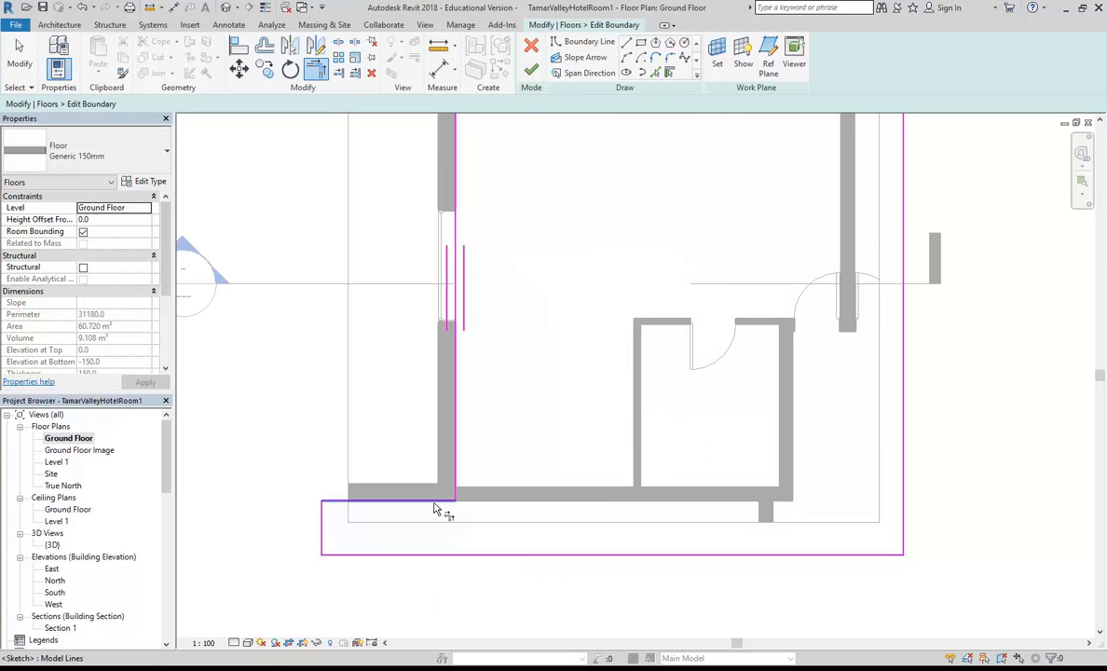
left_click(535, 72)
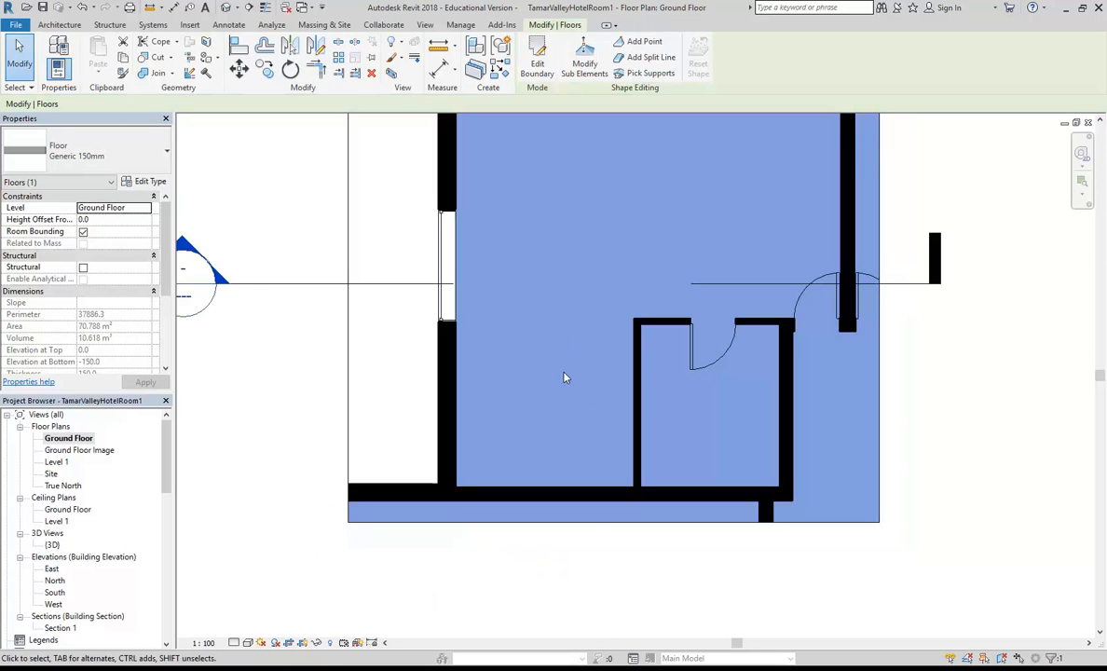
Move the section line's head closer to the crop region's west edge.
scroll(522, 415, "down", 2)
scroll(495, 425, "up", 1)
left_click(836, 445)
middle_click_drag(882, 428, 925, 448)
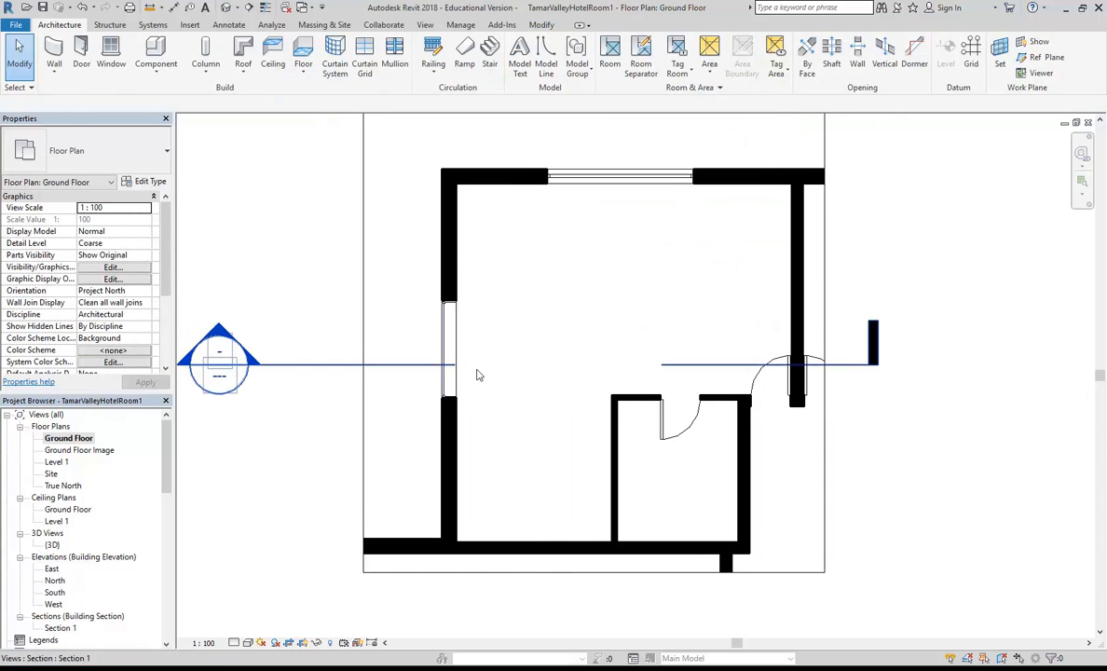
left_click(306, 371)
left_click_drag(249, 364, 346, 364)
left_click(301, 256)
scroll(311, 280, "down", 1)
middle_click_drag(315, 287, 311, 311)
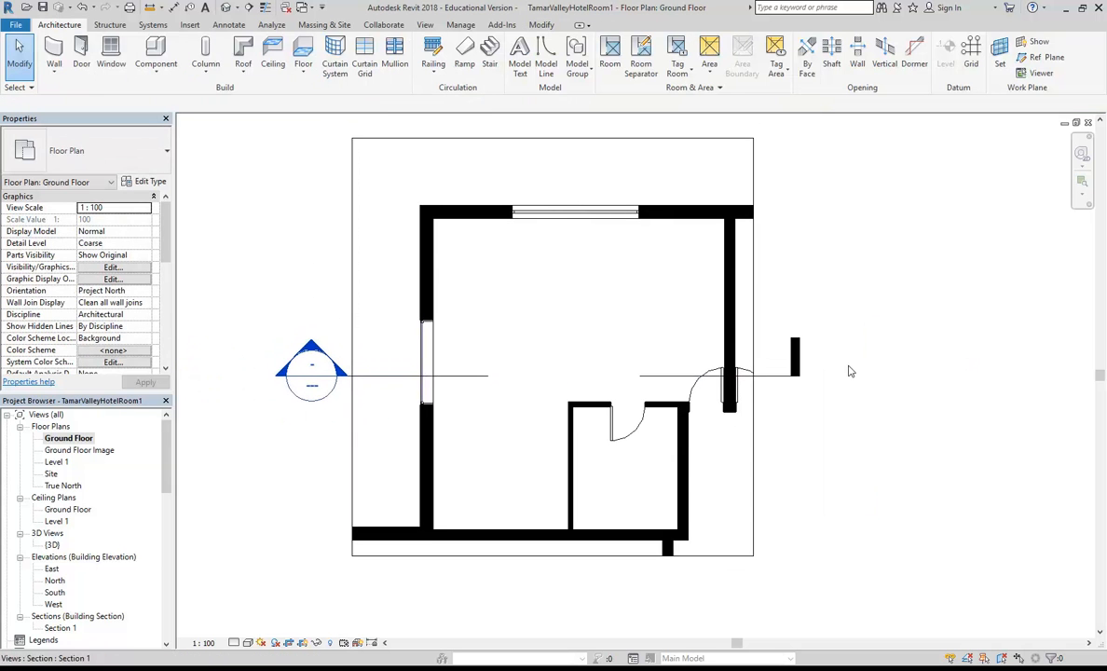
Reposition the crop region's east edge just inside the floor's east edge, cutting through the neighbouring door swing.
left_click(753, 311)
left_click_drag(754, 348, 779, 349)
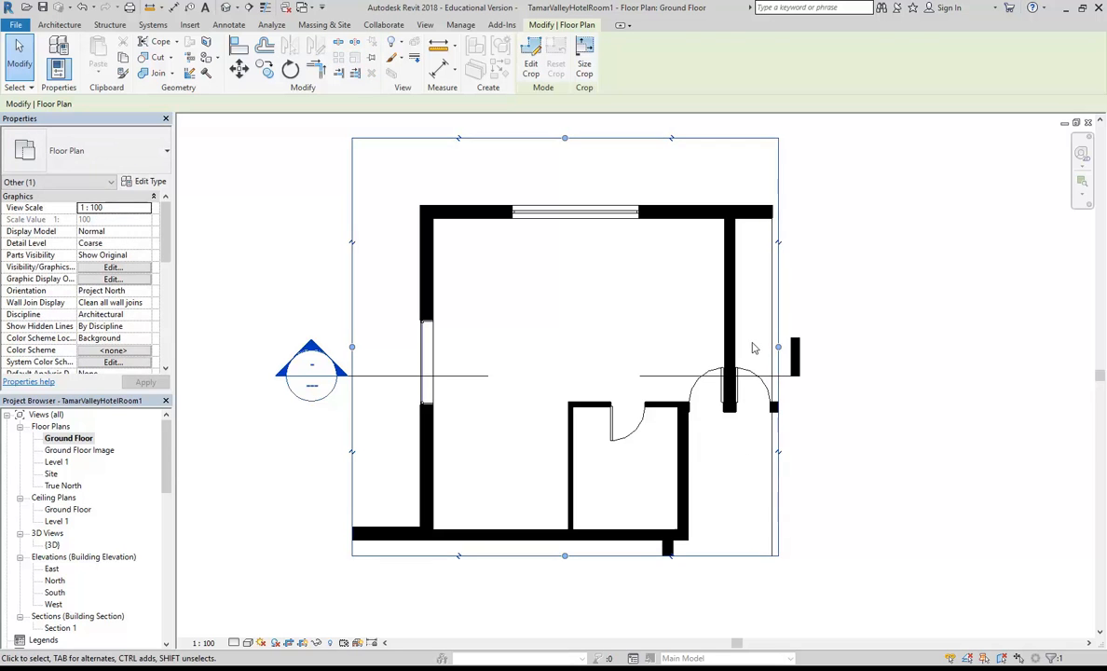
left_click(792, 275)
middle_click_drag(795, 284, 853, 272)
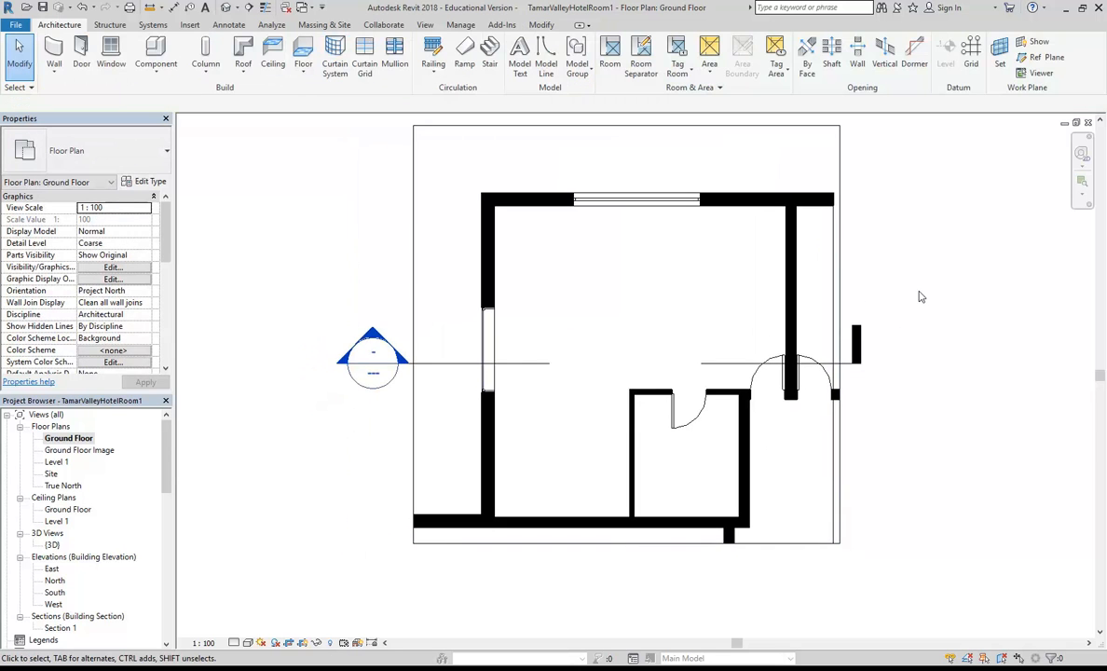
left_click(841, 279)
left_click_drag(830, 333, 821, 334)
left_click(906, 376)
left_click(826, 312)
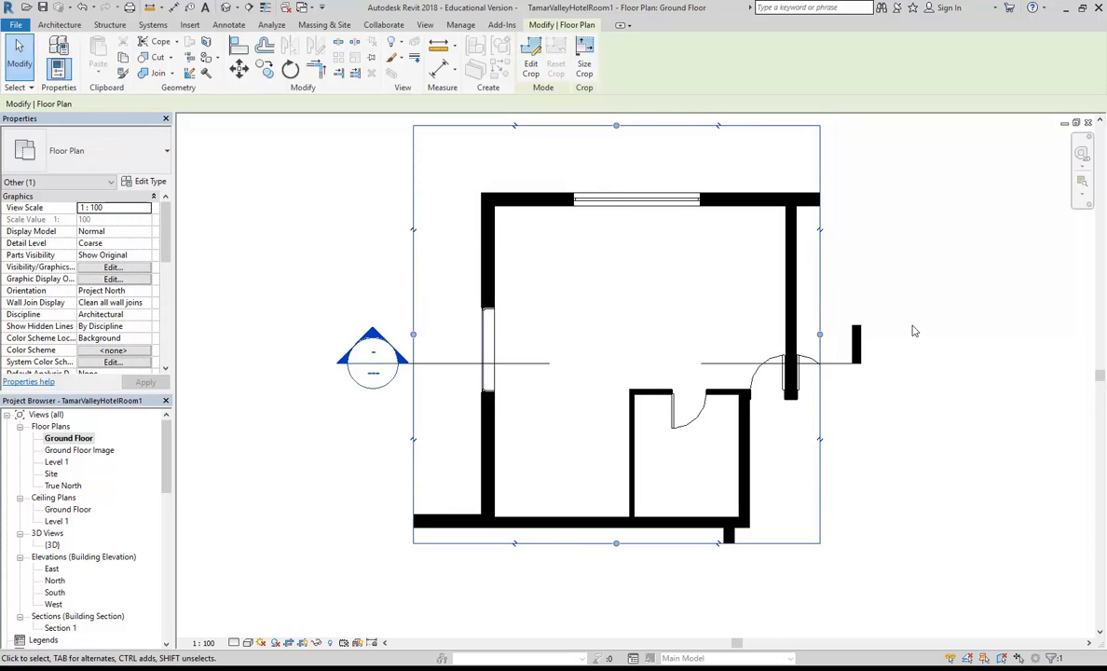
left_click(874, 292)
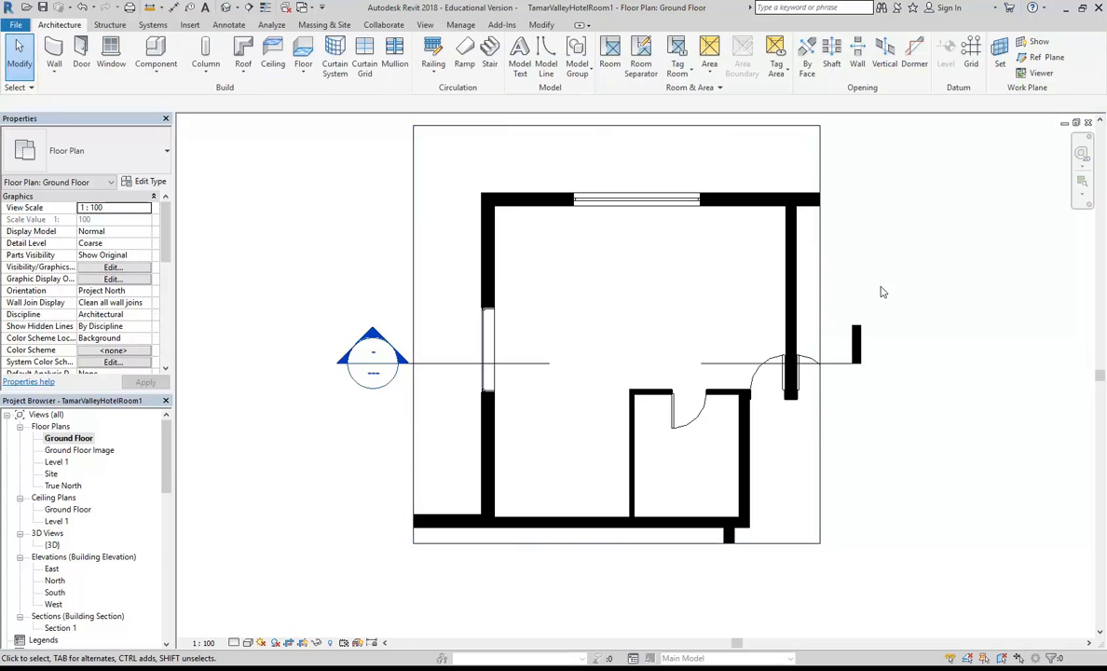
Pull the crop region's west edge slightly closer to the hotel room's west wall.
middle_click_drag(862, 254, 785, 257)
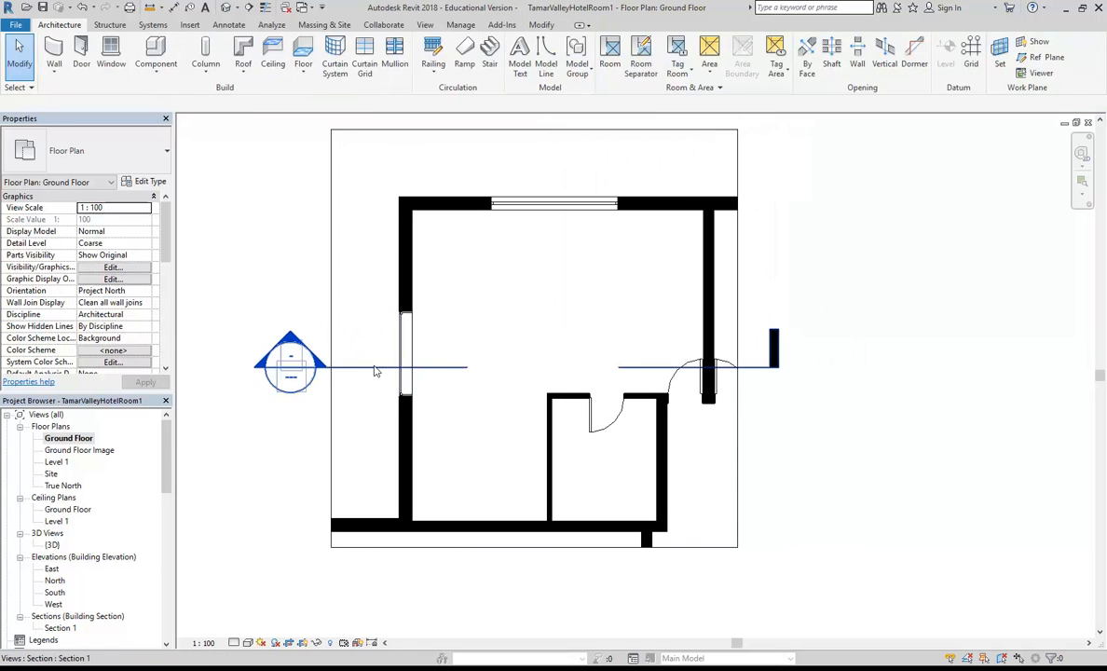
left_click(375, 367)
left_click(333, 339)
left_click_drag(332, 338, 346, 337)
left_click(295, 300)
scroll(337, 344, "down", 1)
middle_click_drag(337, 343, 354, 331)
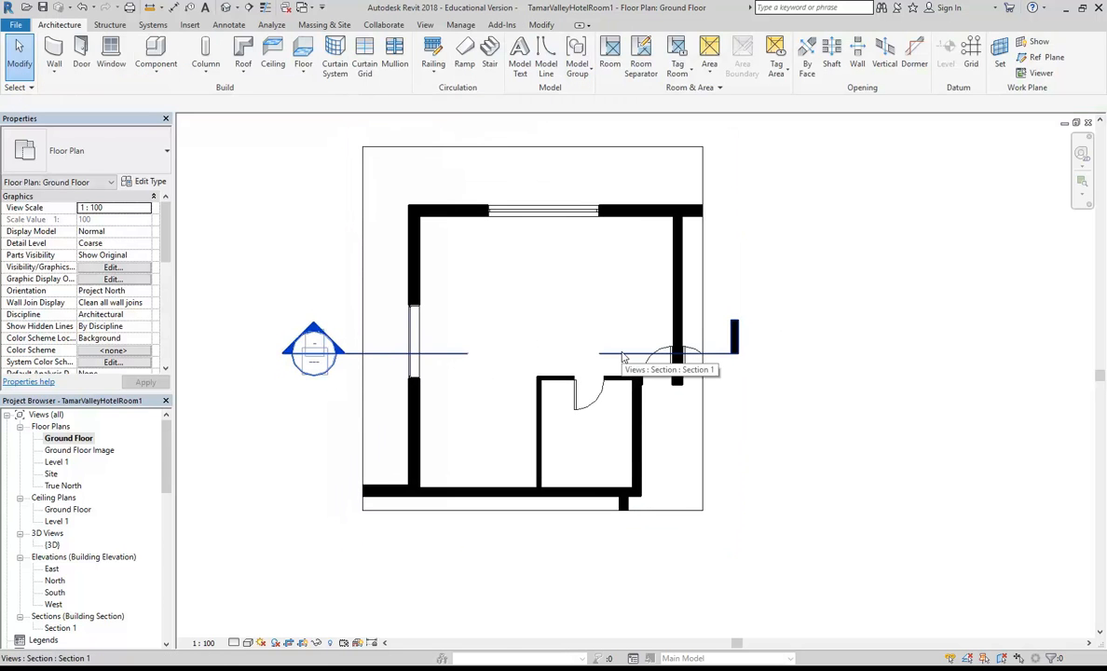
Open the Section 1 view and change the floor's type to Existing 150mm.
double_click(315, 338)
scroll(590, 351, "up", 3)
scroll(645, 406, "up", 2)
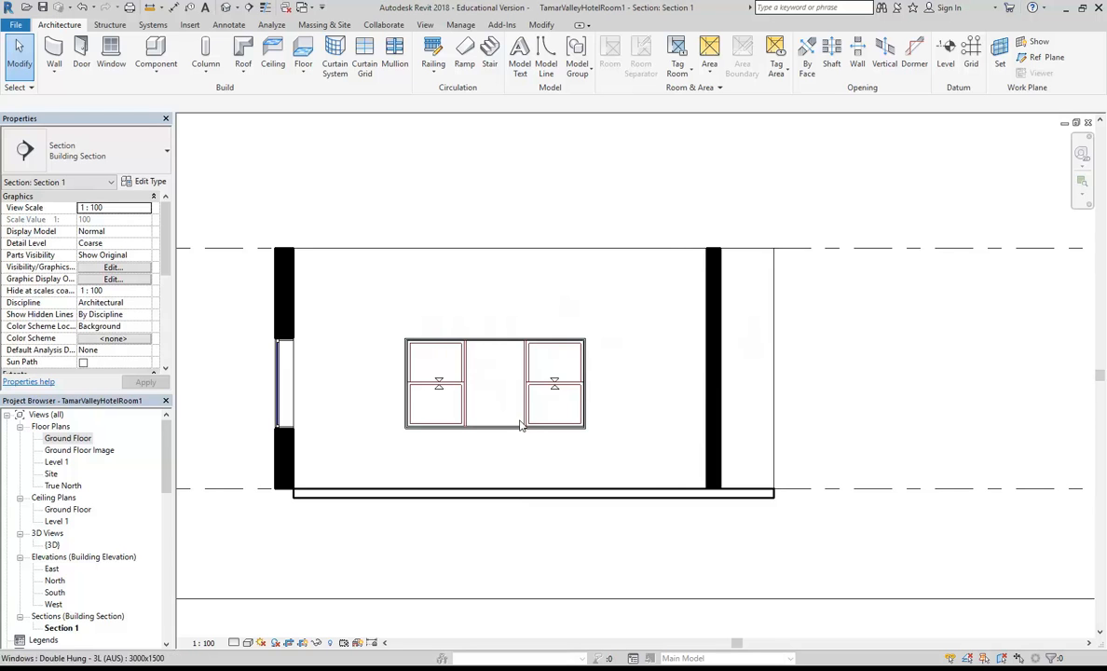
middle_click_drag(396, 457, 452, 522)
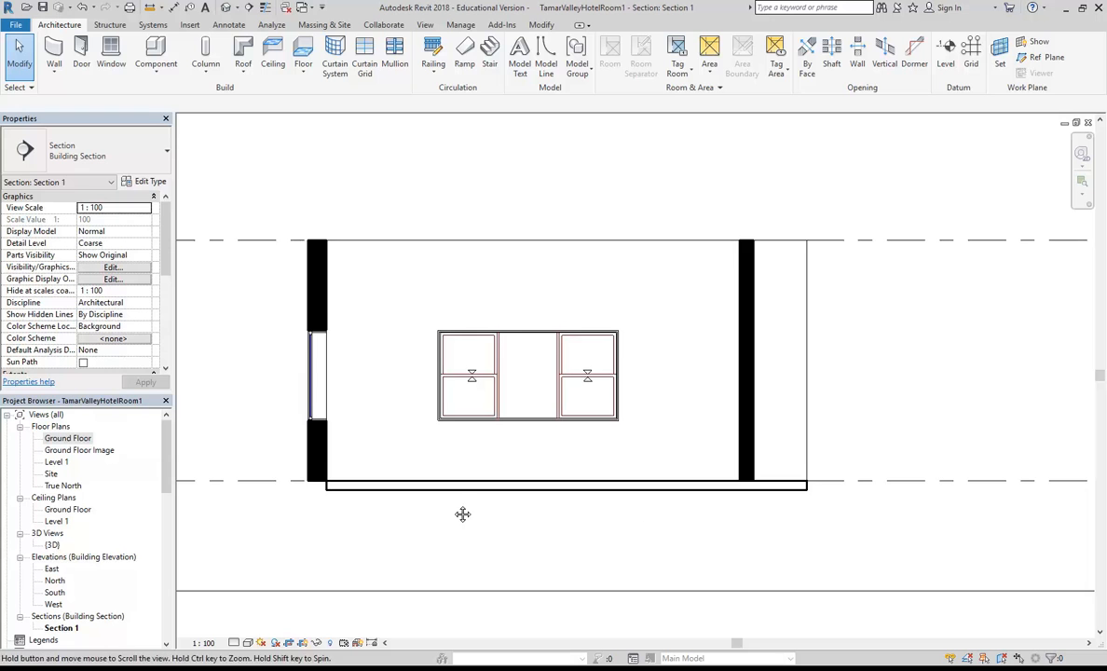
scroll(455, 510, "up", 1)
left_click(436, 481)
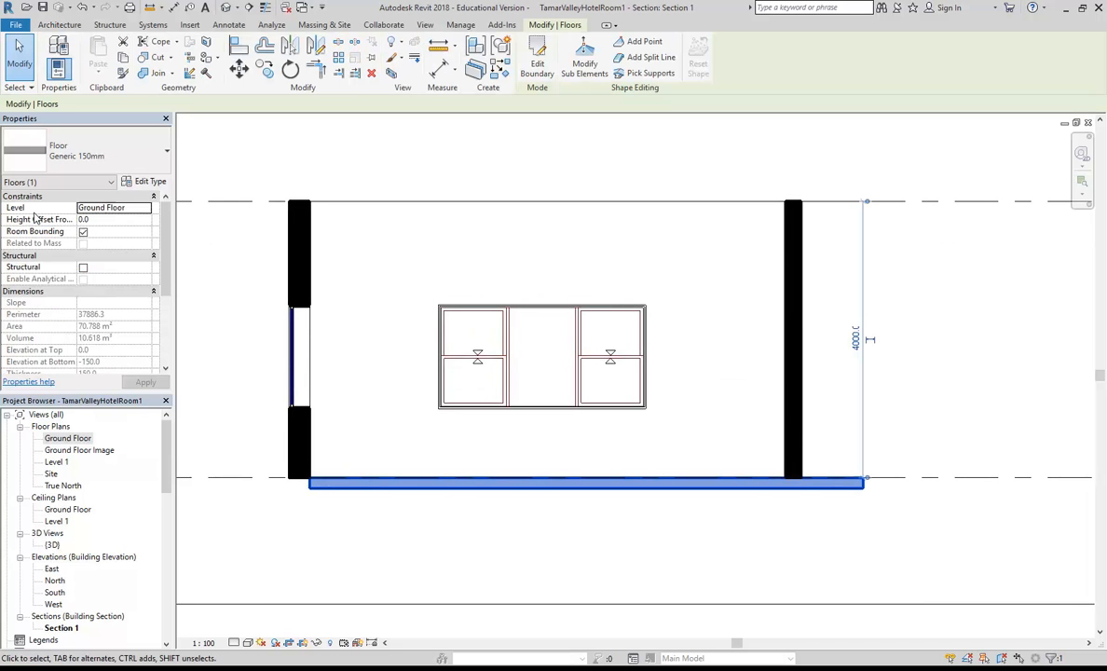
left_click(125, 164)
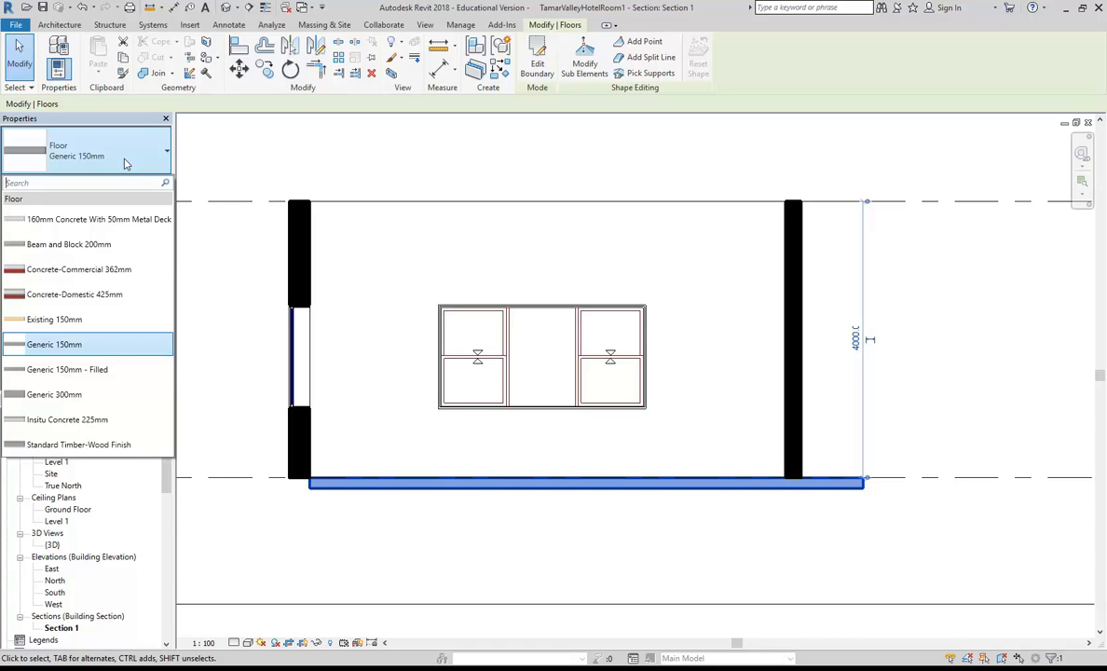
left_click(54, 320)
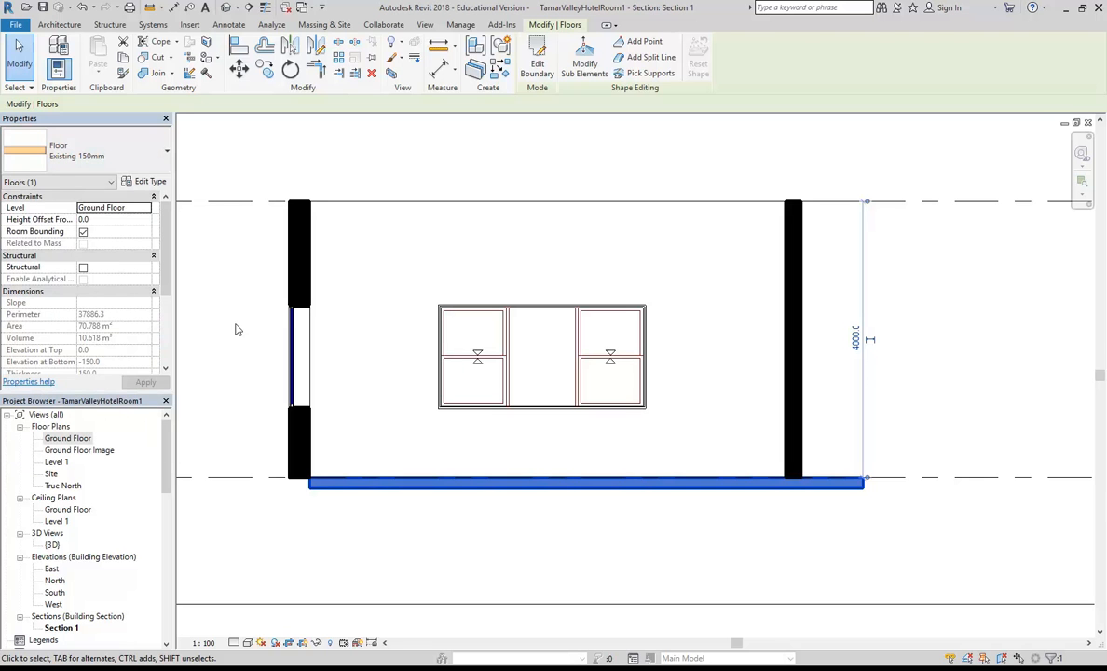
left_click(501, 555)
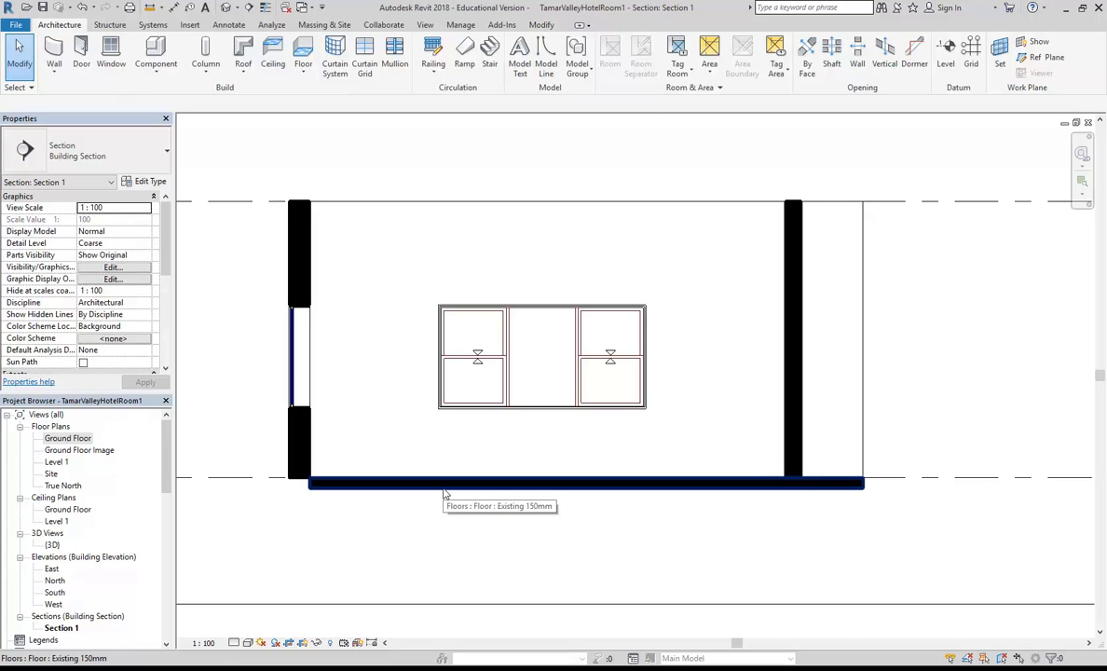
Return to the Ground Floor plan and check the wall type of the connected exterior wall chain.
double_click(68, 440)
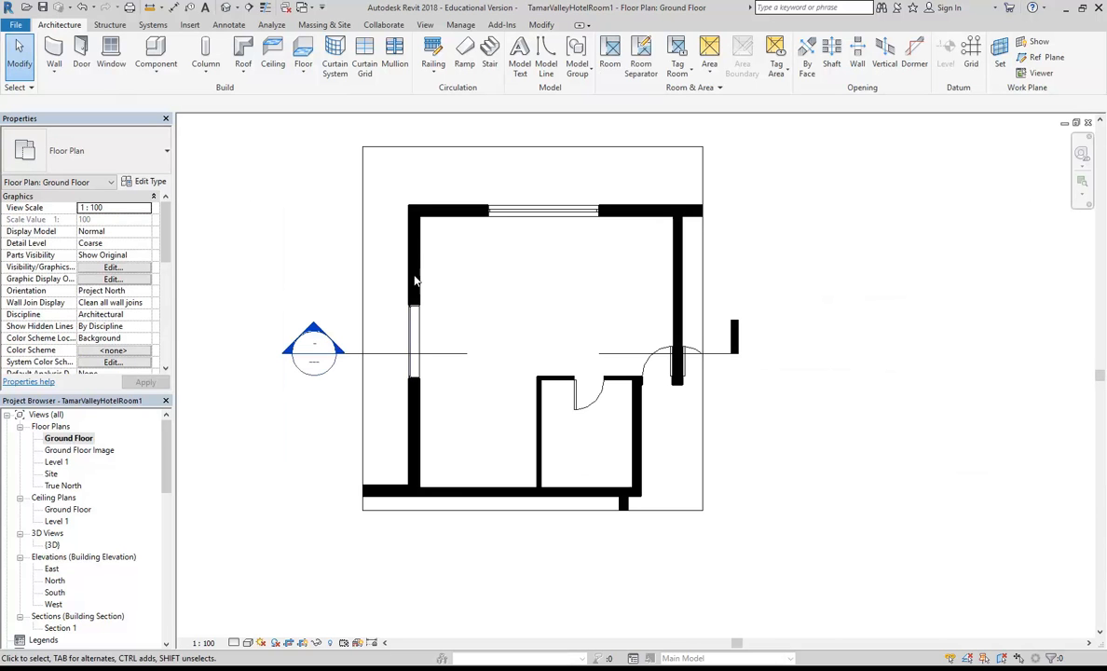
key("Tab")
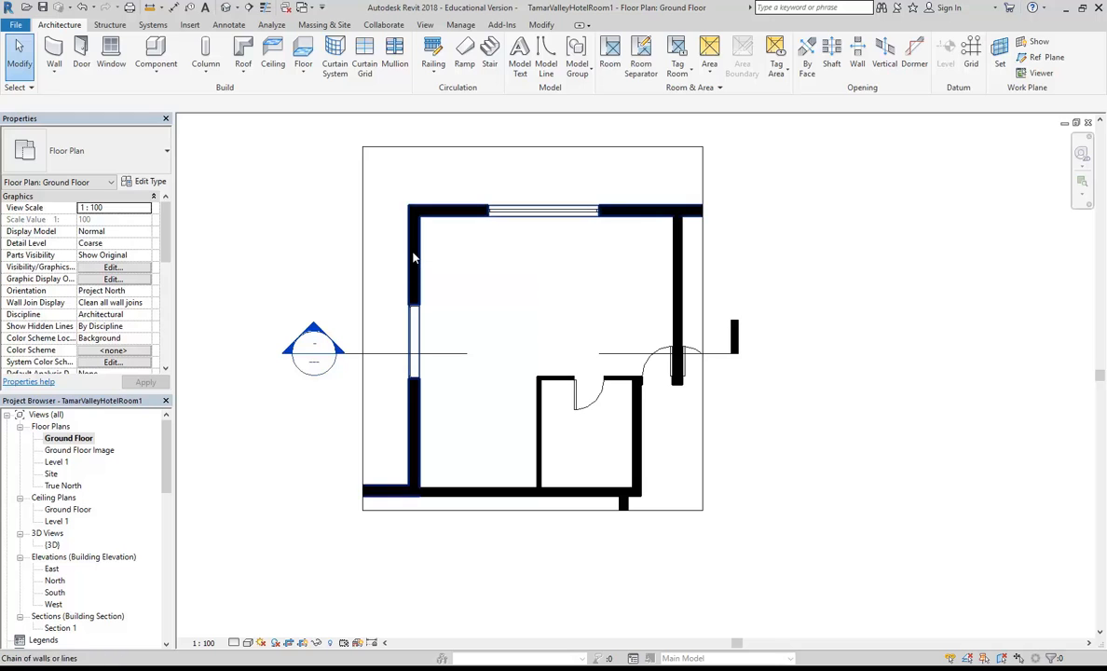
left_click(415, 258)
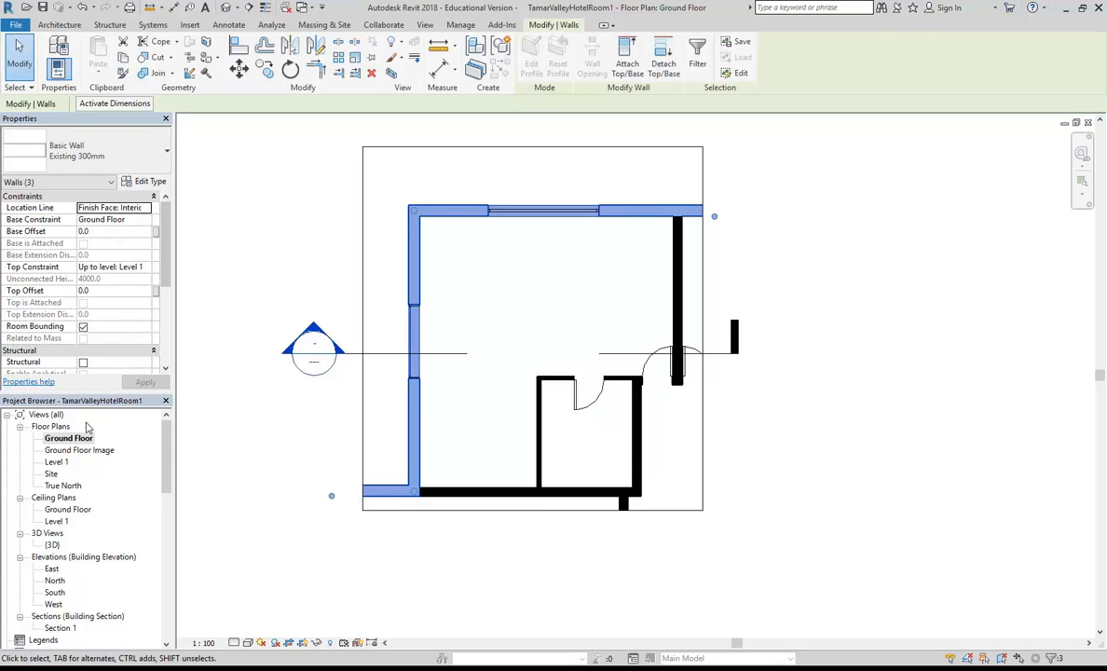
left_click(304, 247)
middle_click_drag(304, 247, 353, 252)
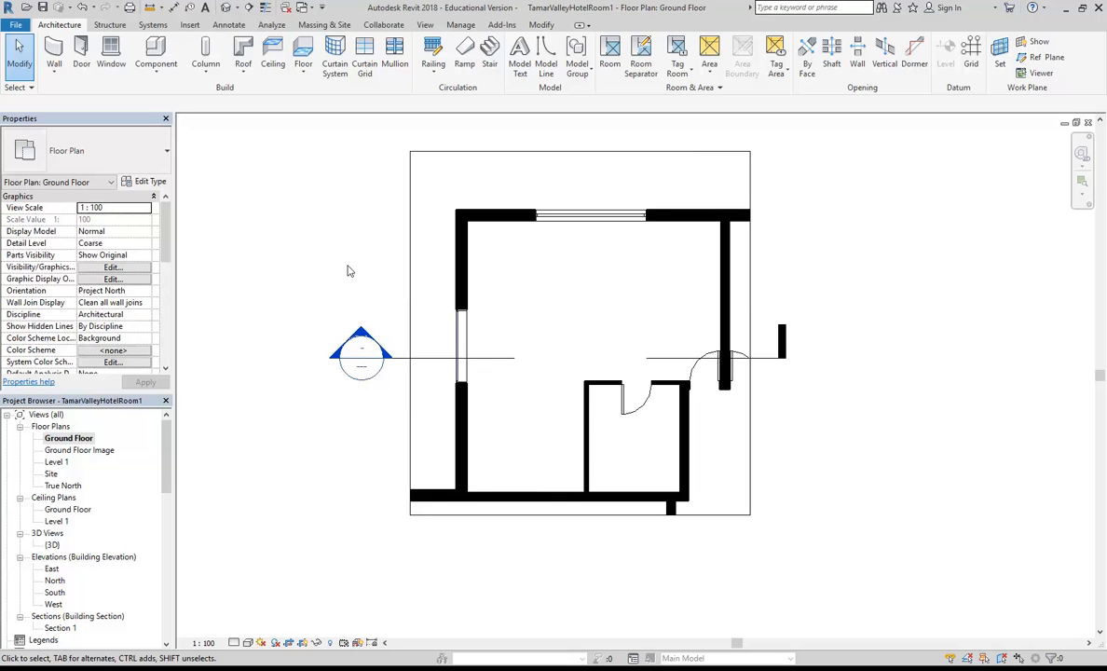
Duplicate the Ground Floor view with detailing as Ground Floor Plan, and reopen the original Ground Floor view.
right_click(58, 437)
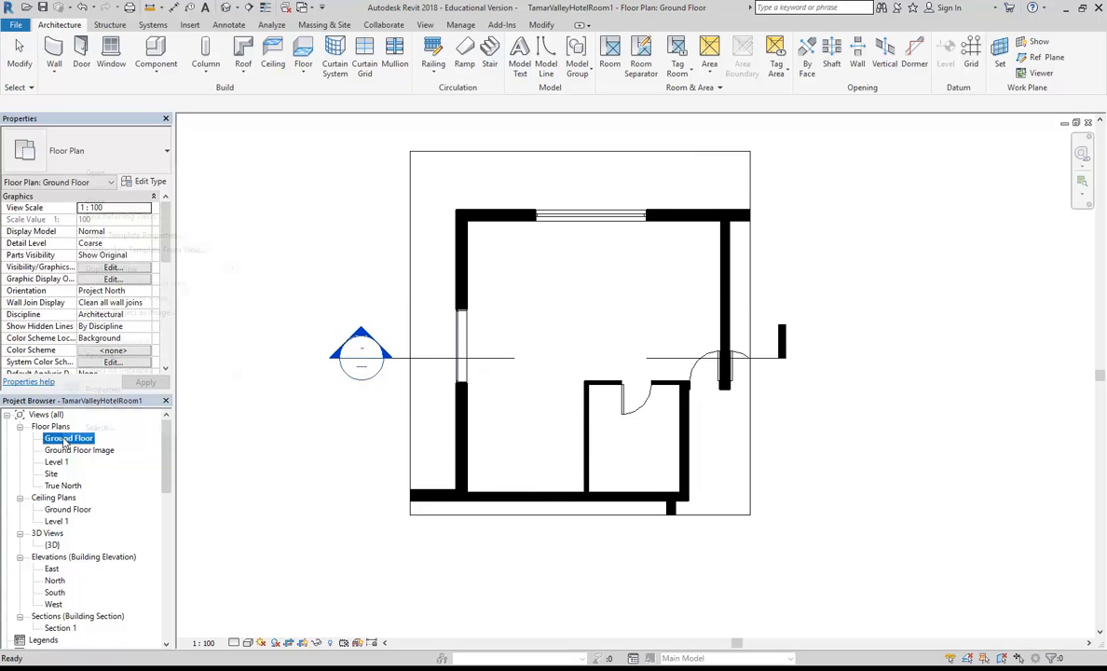
mouse_move(145, 269)
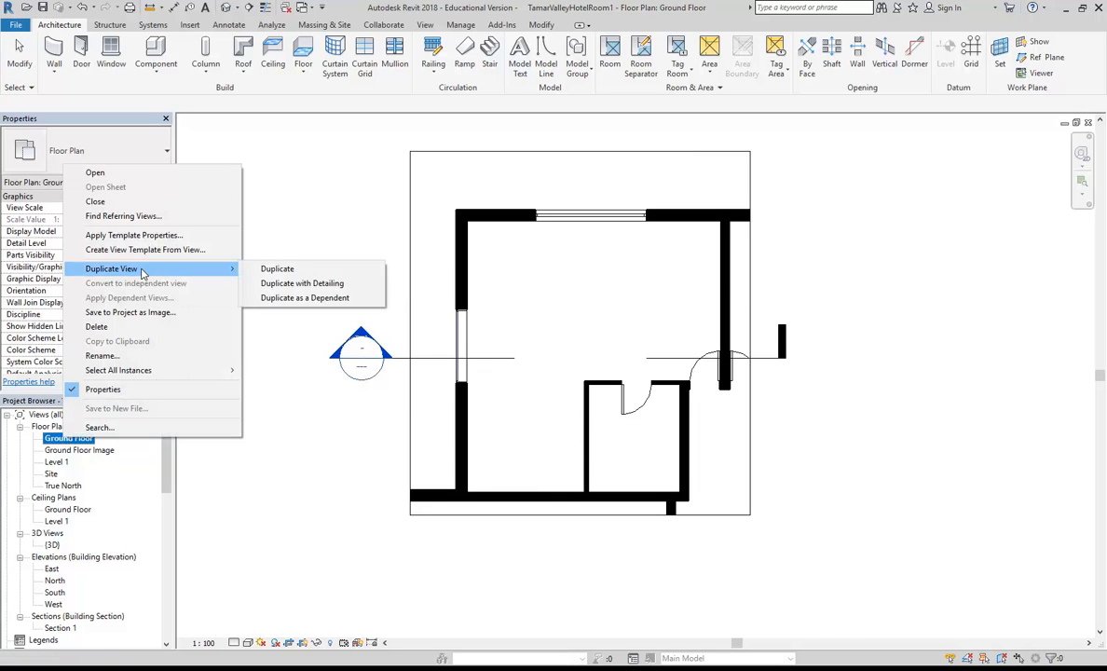
left_click(303, 284)
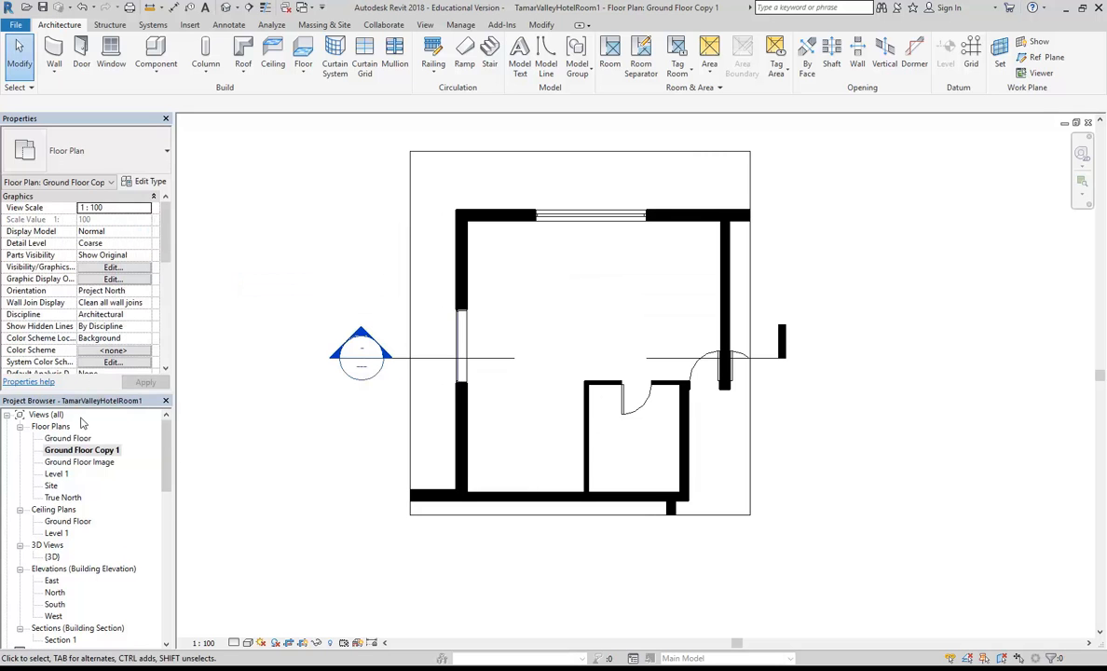
right_click(86, 451)
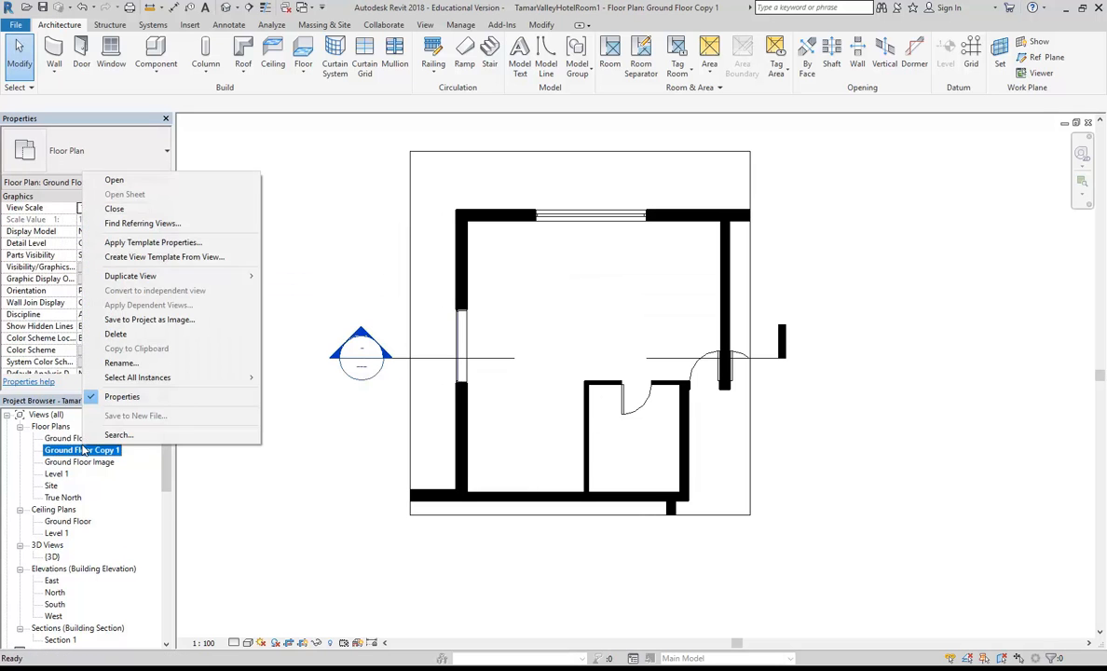
left_click(122, 364)
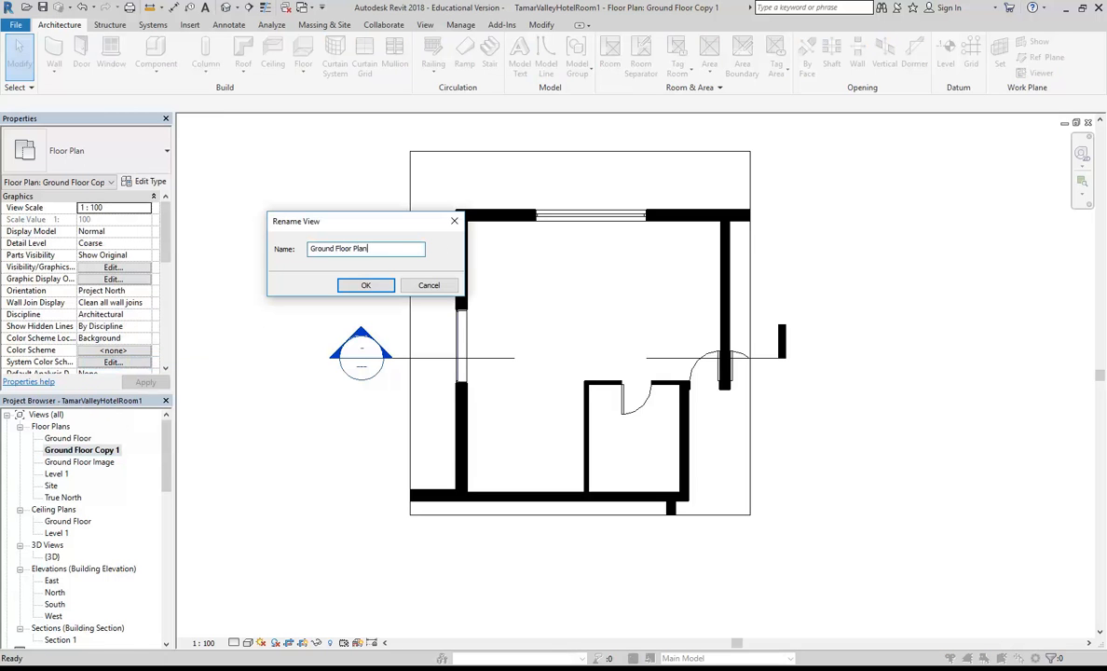
left_click(371, 287)
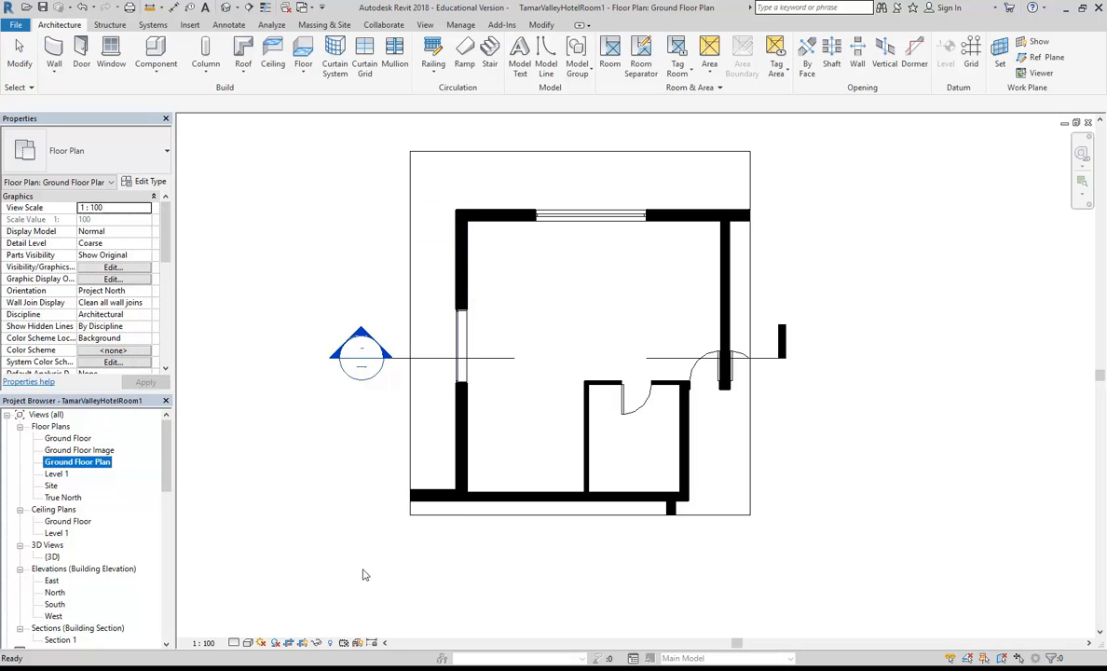
double_click(75, 440)
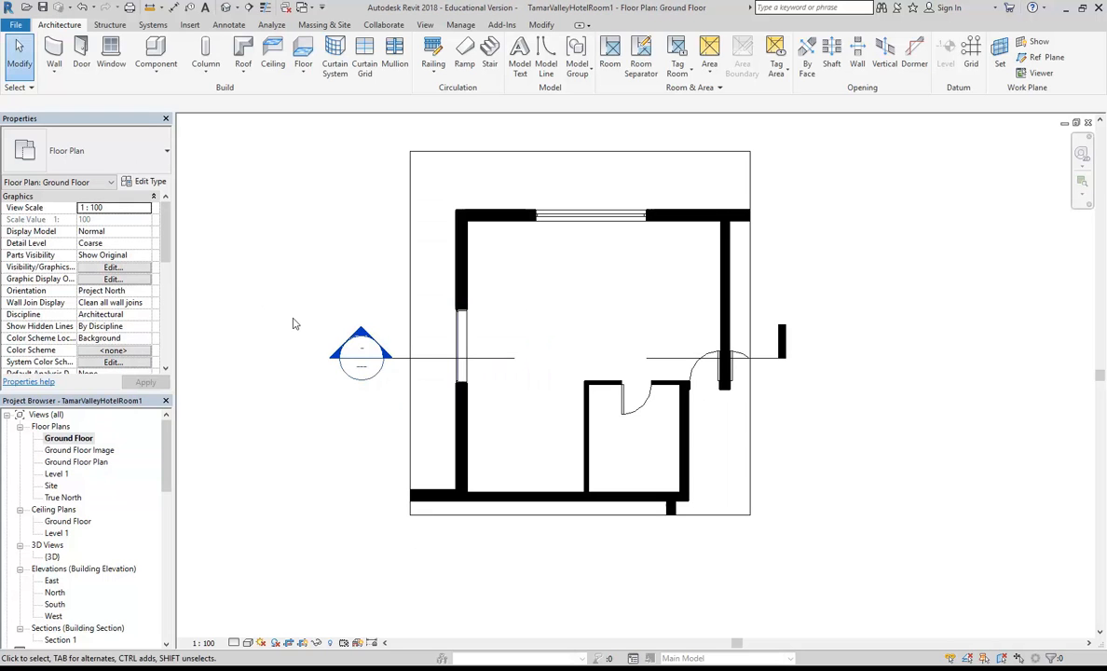
Turn off cropping of the Ground Floor plan view.
left_click(289, 643)
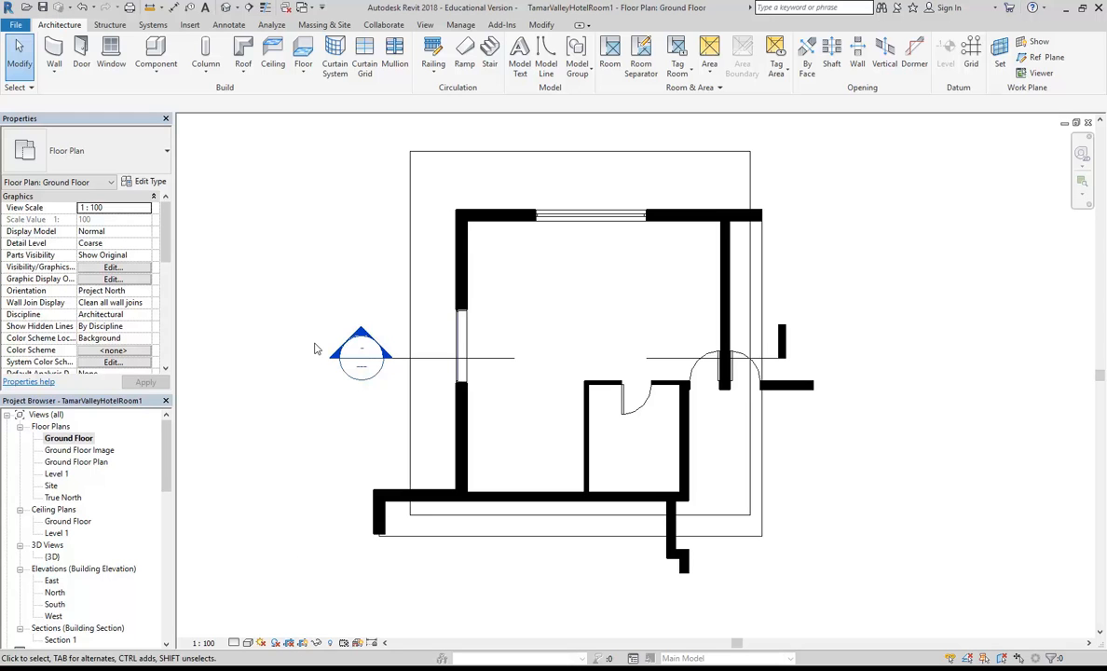
scroll(564, 312, "up", 2)
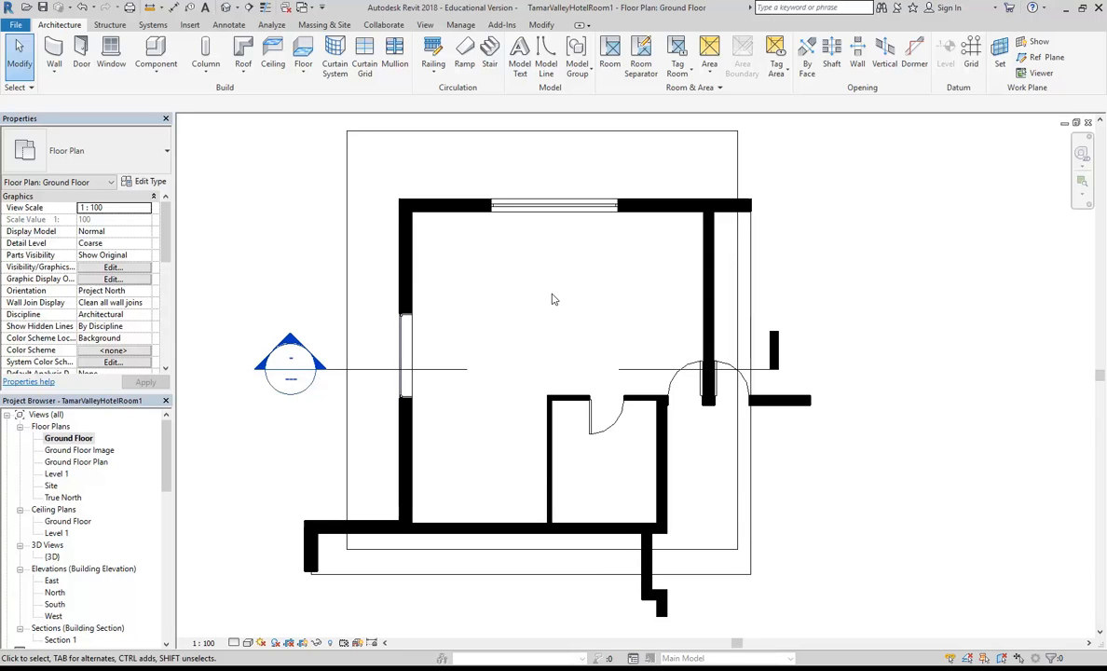
key("Tab")
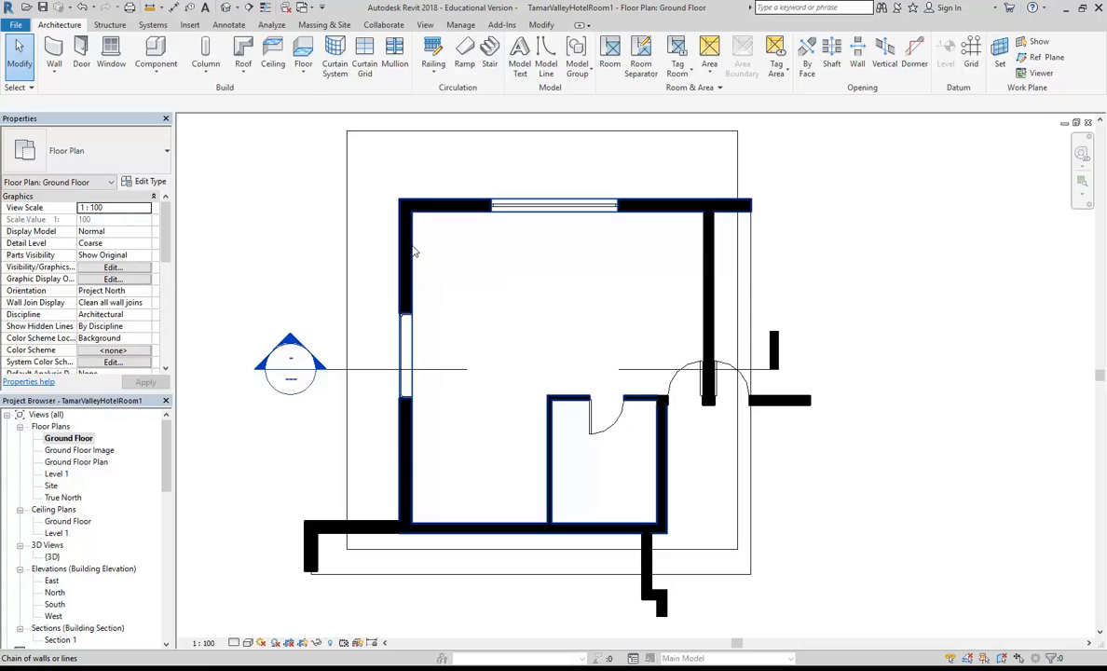
left_click(415, 249)
left_click(481, 257)
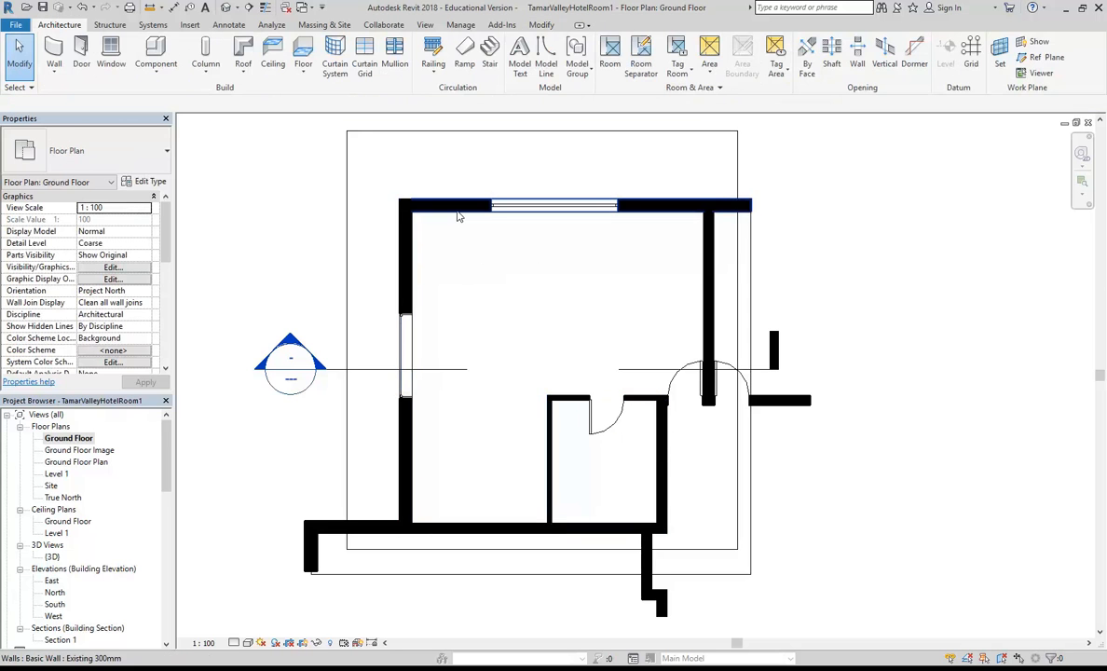
Select the four connected Existing 300mm exterior walls and set their base offset to -500 and top offset to 500.
key("Tab")
left_click(459, 216)
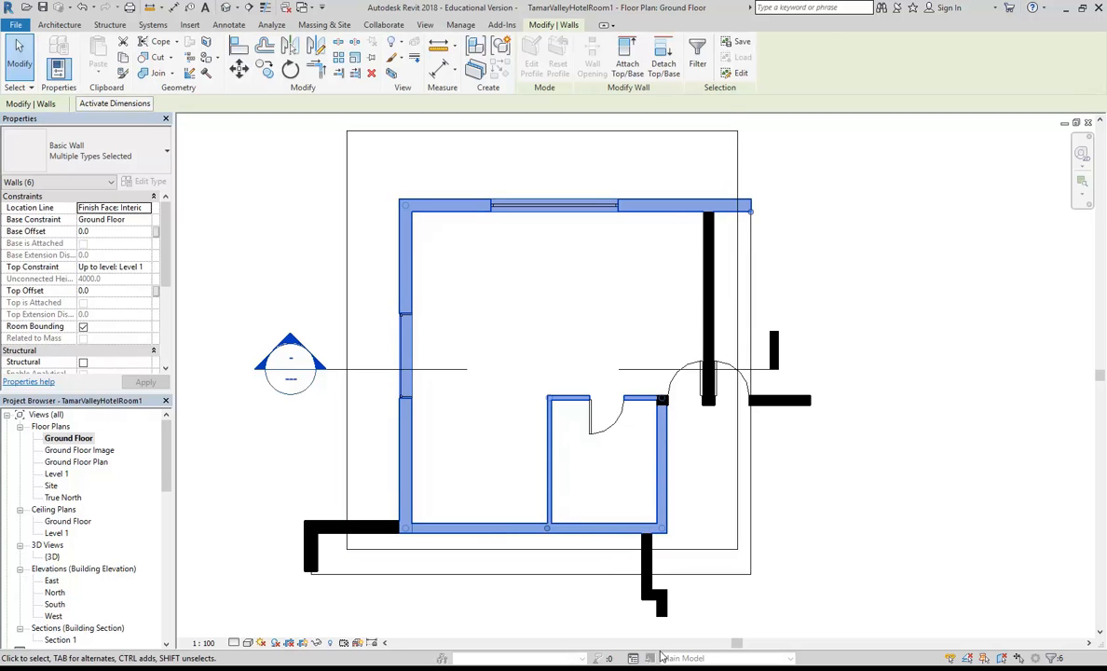
left_click_drag(718, 591, 504, 349)
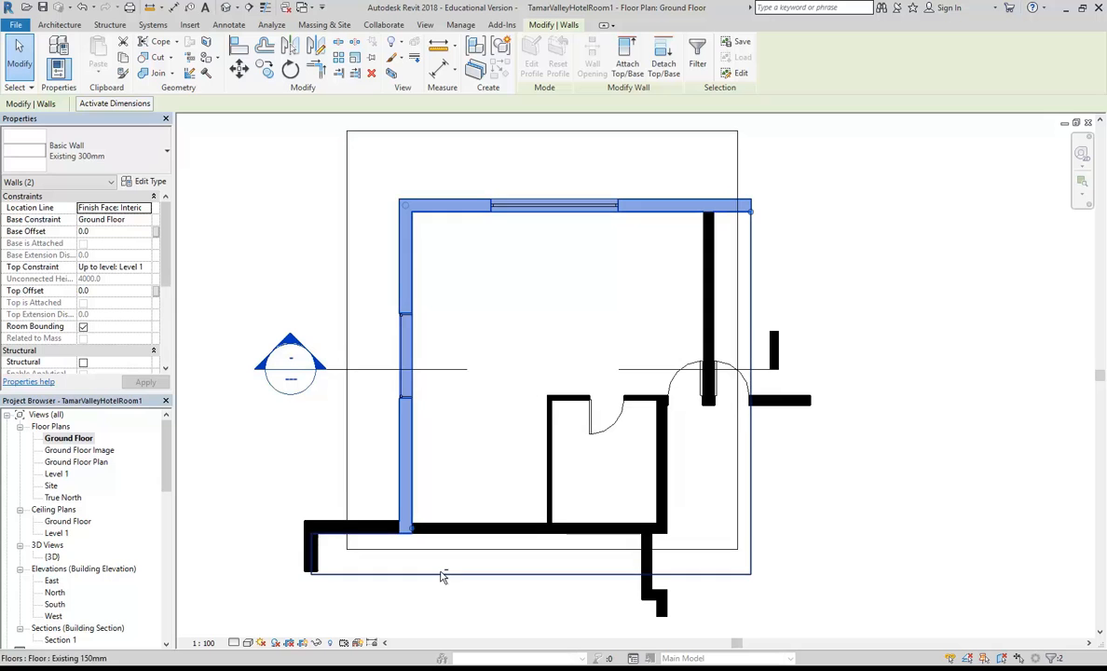
left_click(362, 528, "ctrl")
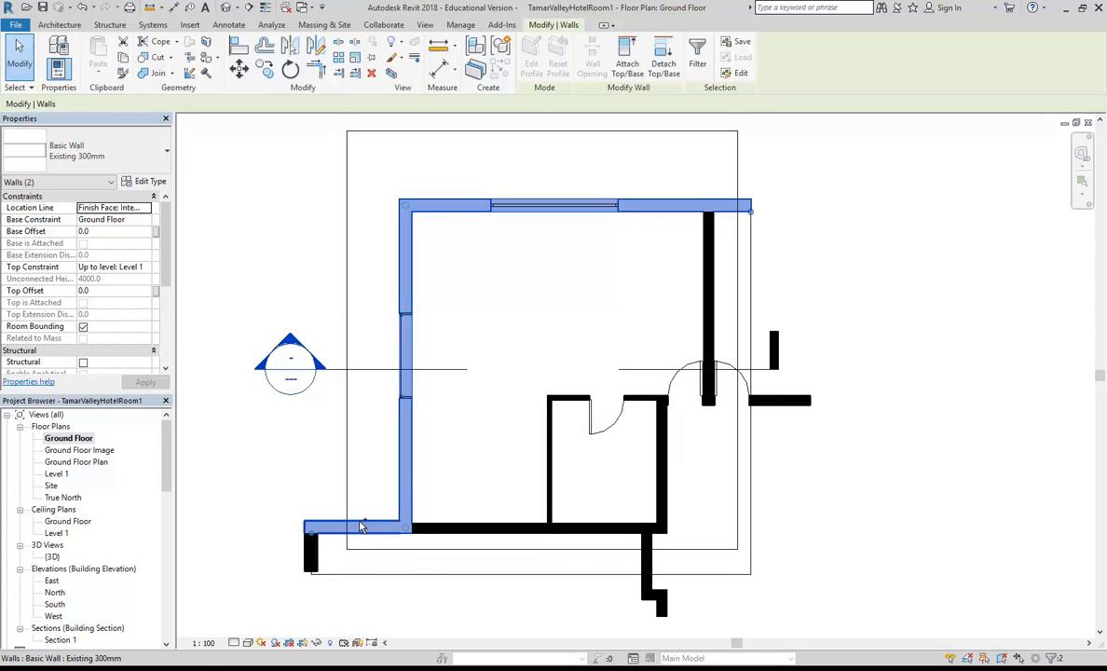
left_click(316, 549, "ctrl")
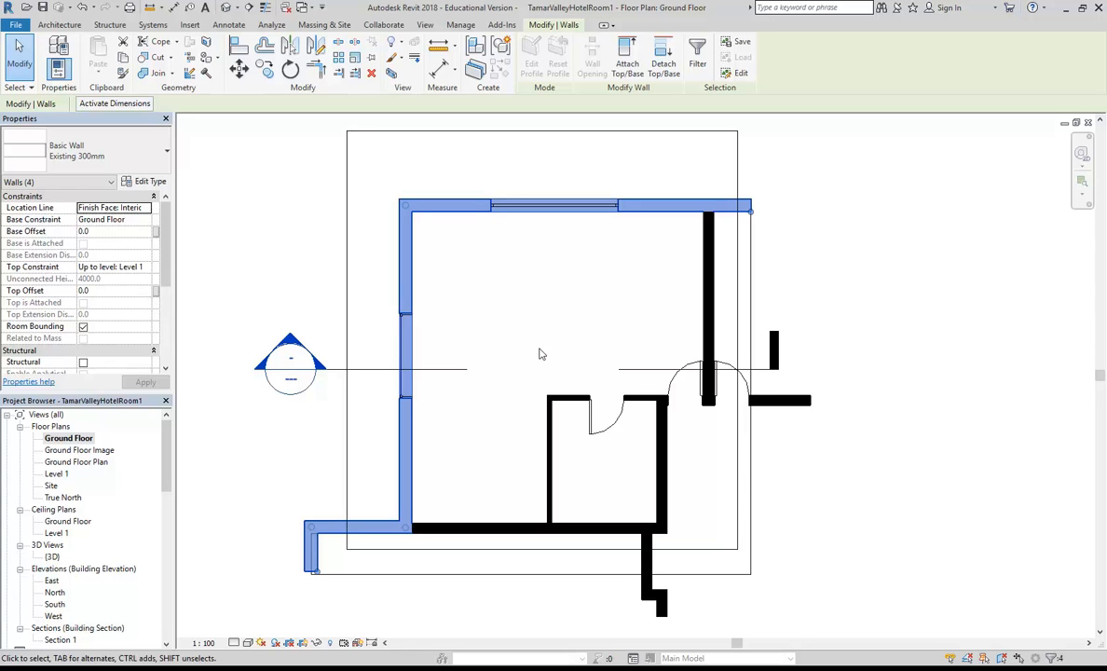
left_click(110, 232)
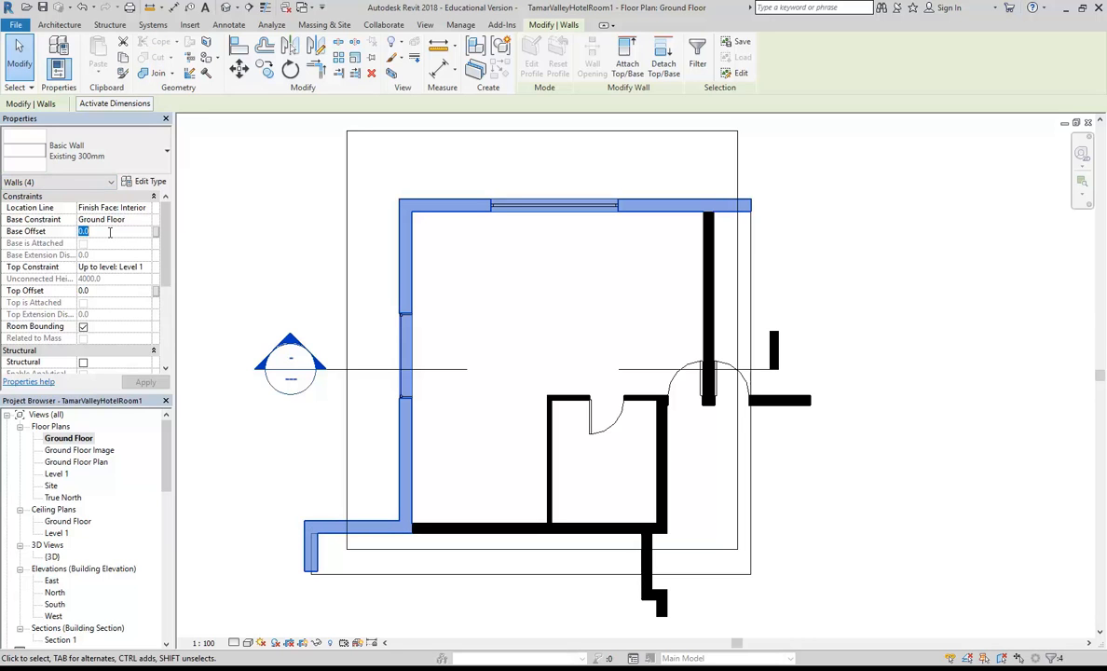
type("-500")
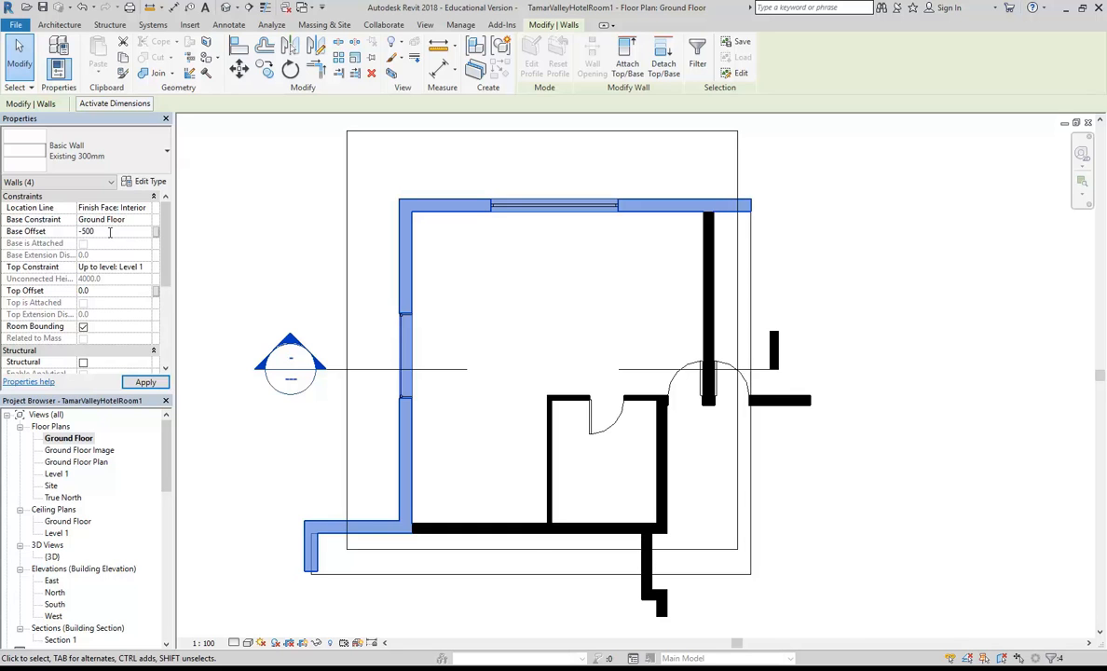
left_click(105, 292)
type("500")
key("Return")
left_click(308, 200)
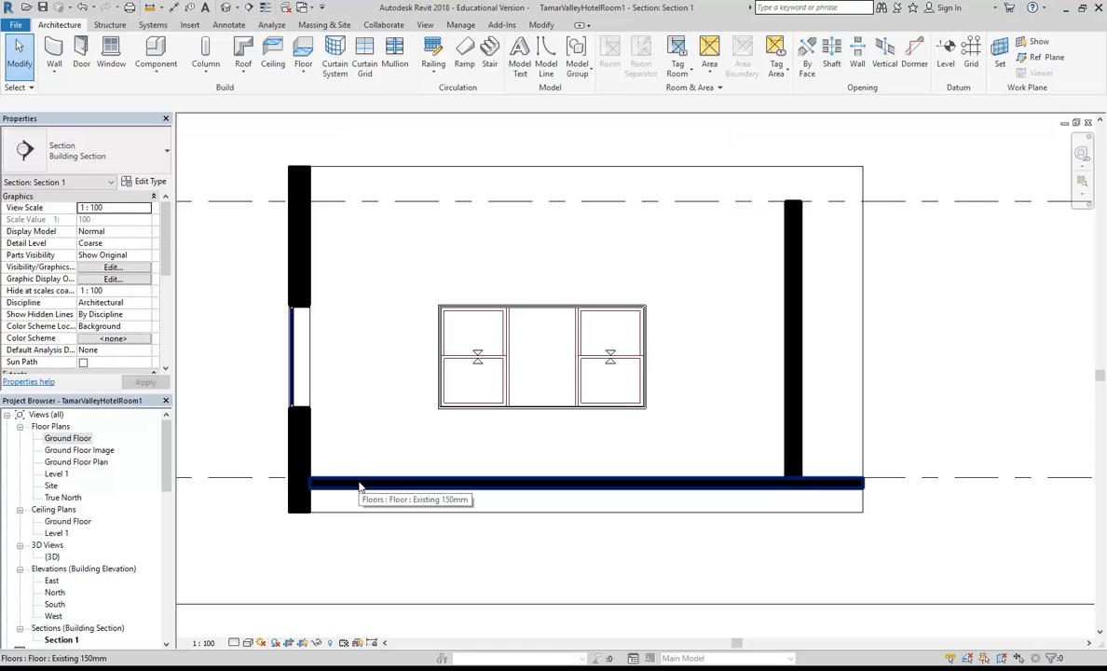
Check the exterior wall's extension beyond the floor and Level 1 in the Section 1 view.
scroll(420, 282, "down", 2)
middle_click_drag(420, 281, 470, 311)
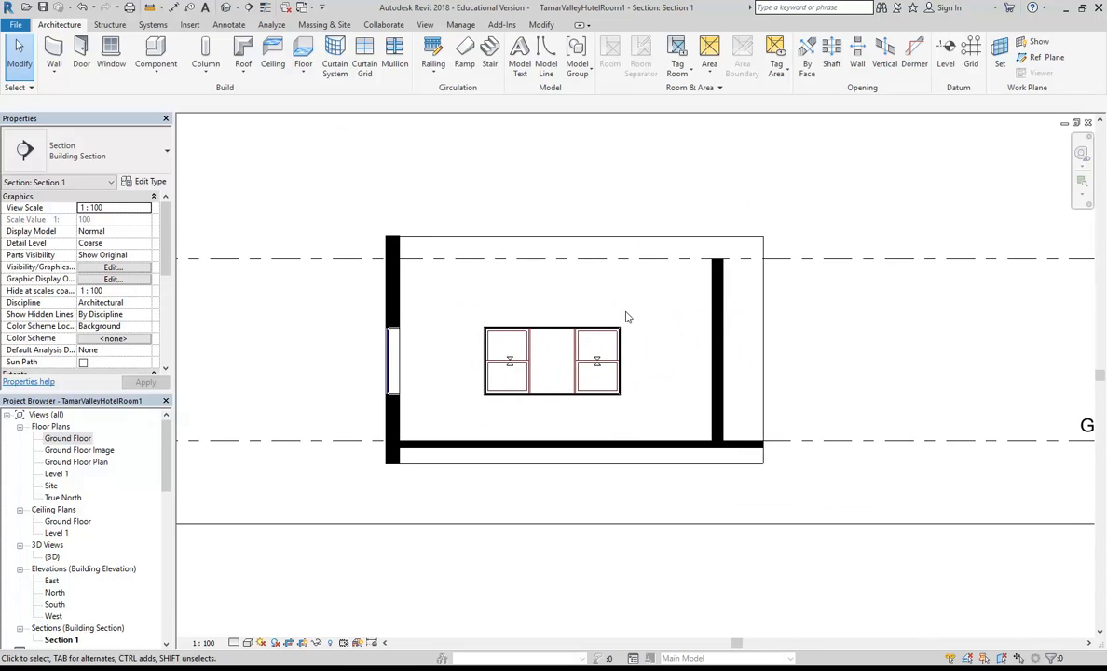
scroll(605, 306, "up", 2)
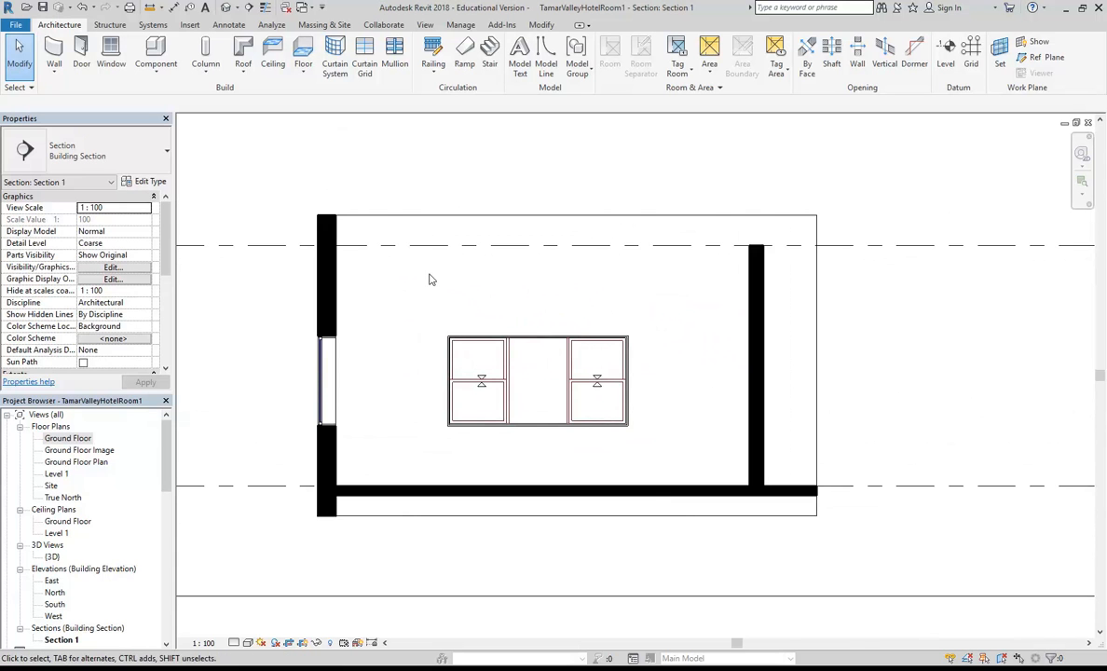
Return to the Ground Floor plan, select all instances of the Existing 230mm wall and set their top offset to 500.
double_click(67, 437)
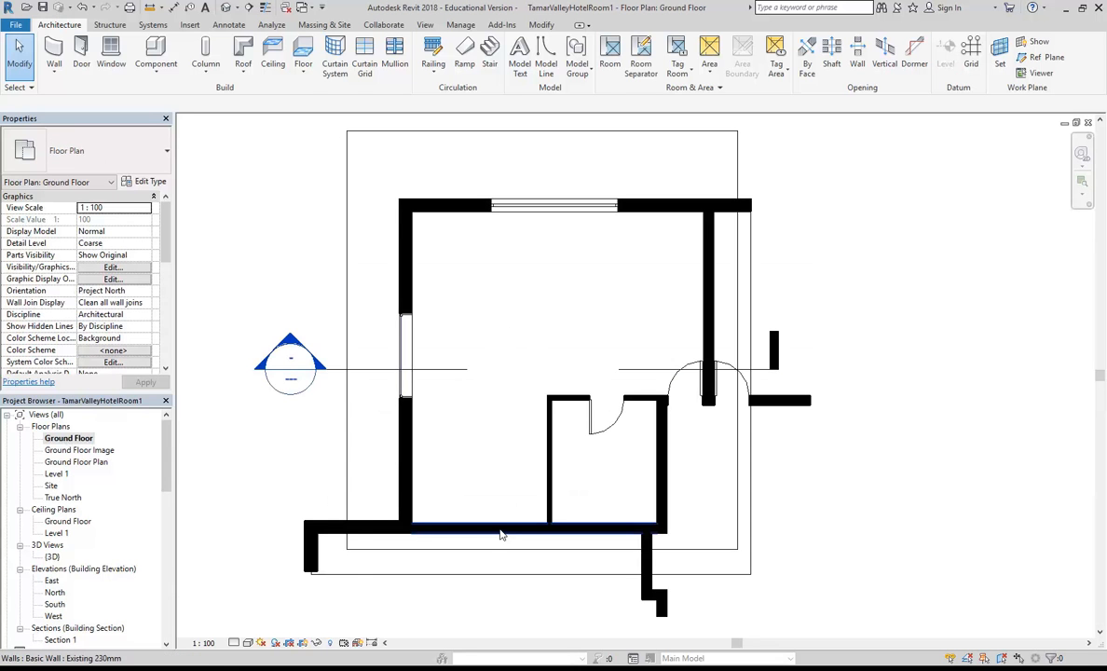
left_click(500, 533)
right_click(501, 533)
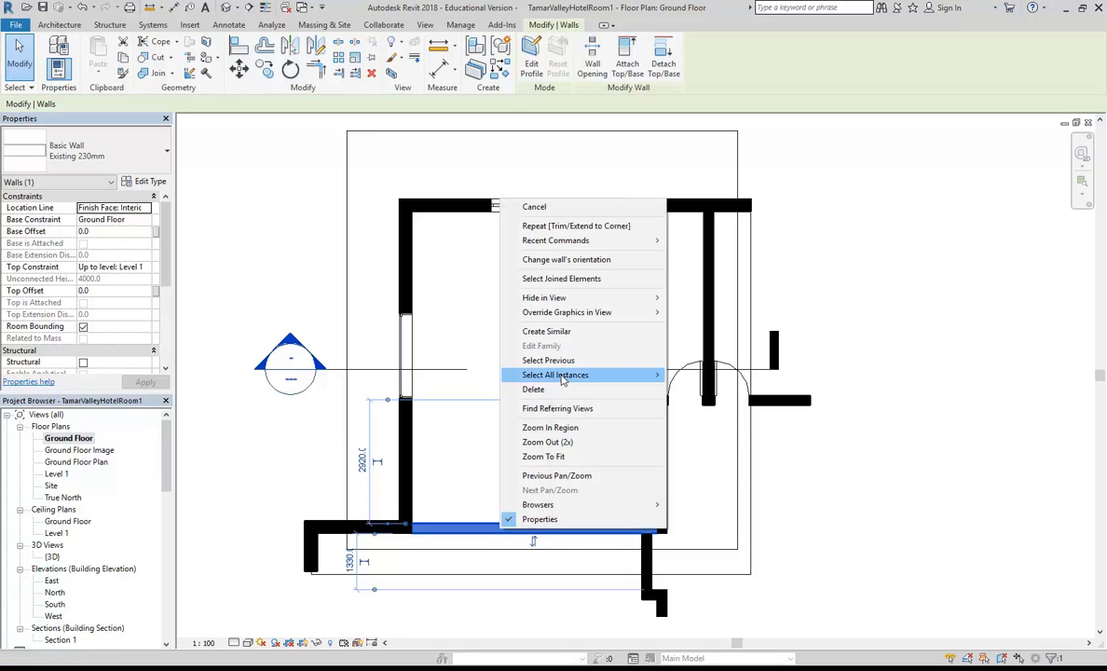
mouse_move(605, 375)
left_click(715, 390)
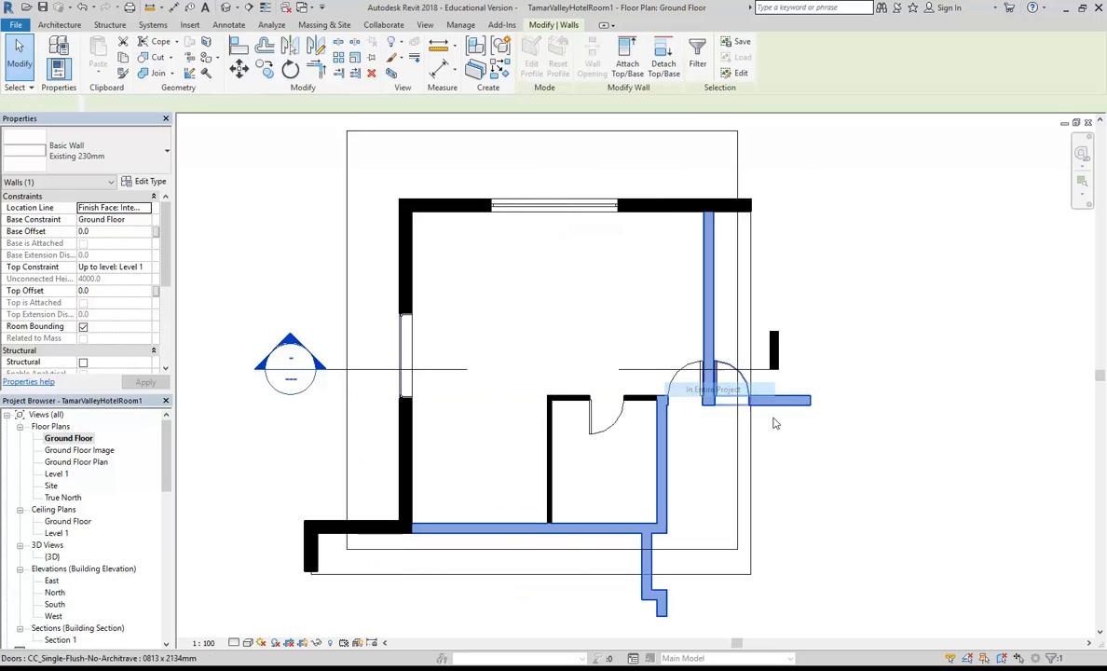
left_click(127, 291)
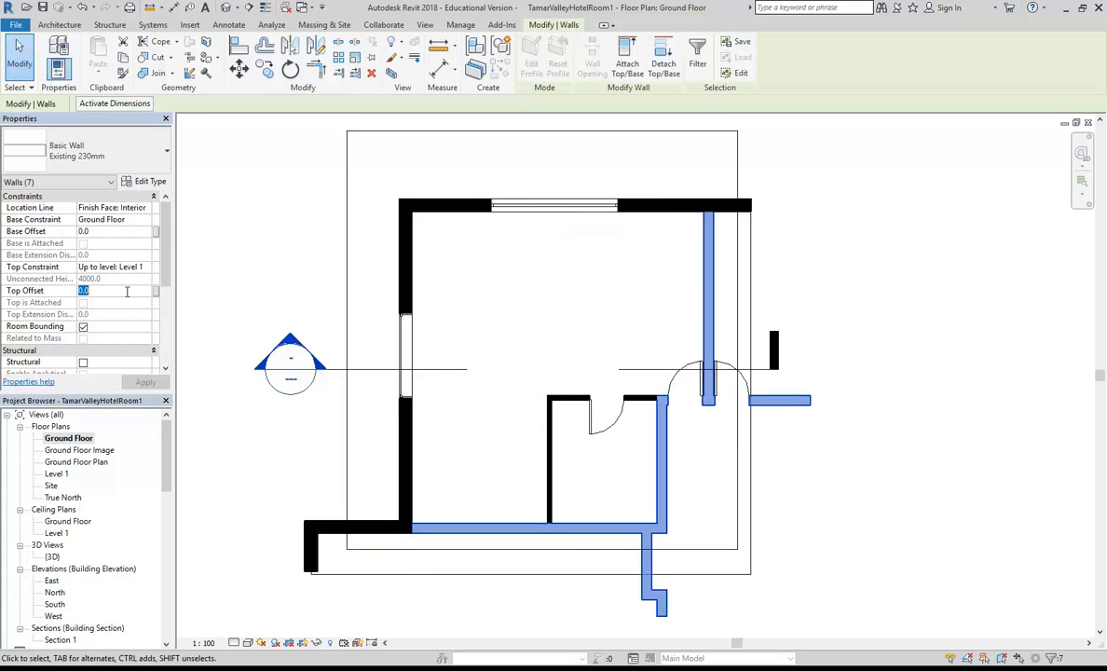
type("500")
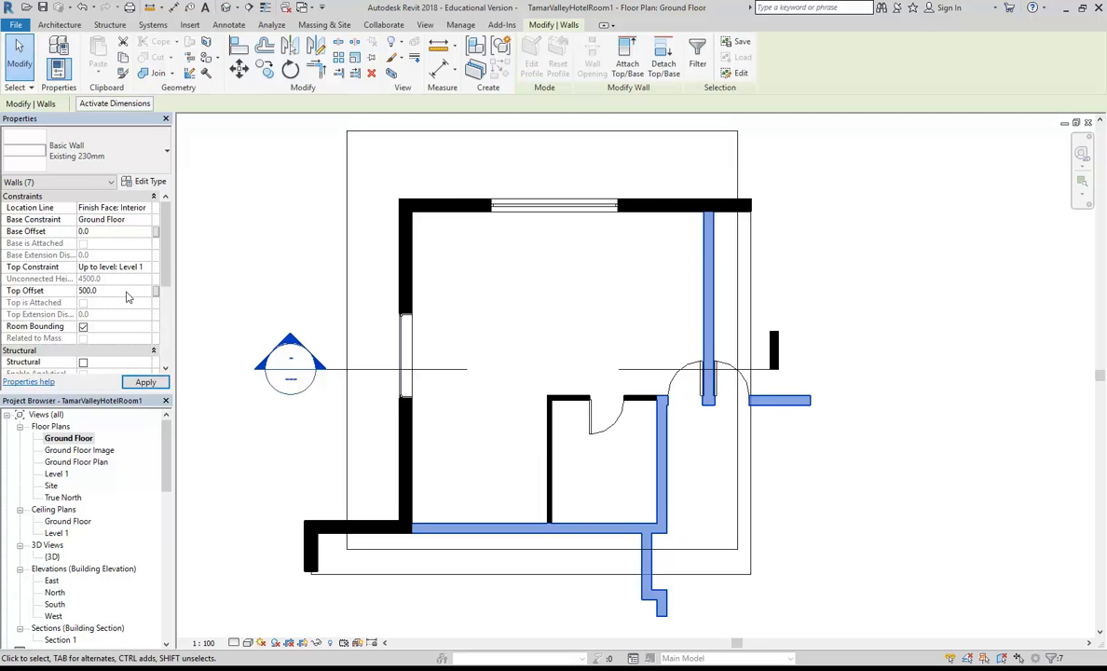
left_click(238, 242)
Open the Section 1 view and check the top of the internal wall against the Level 1 line.
double_click(292, 350)
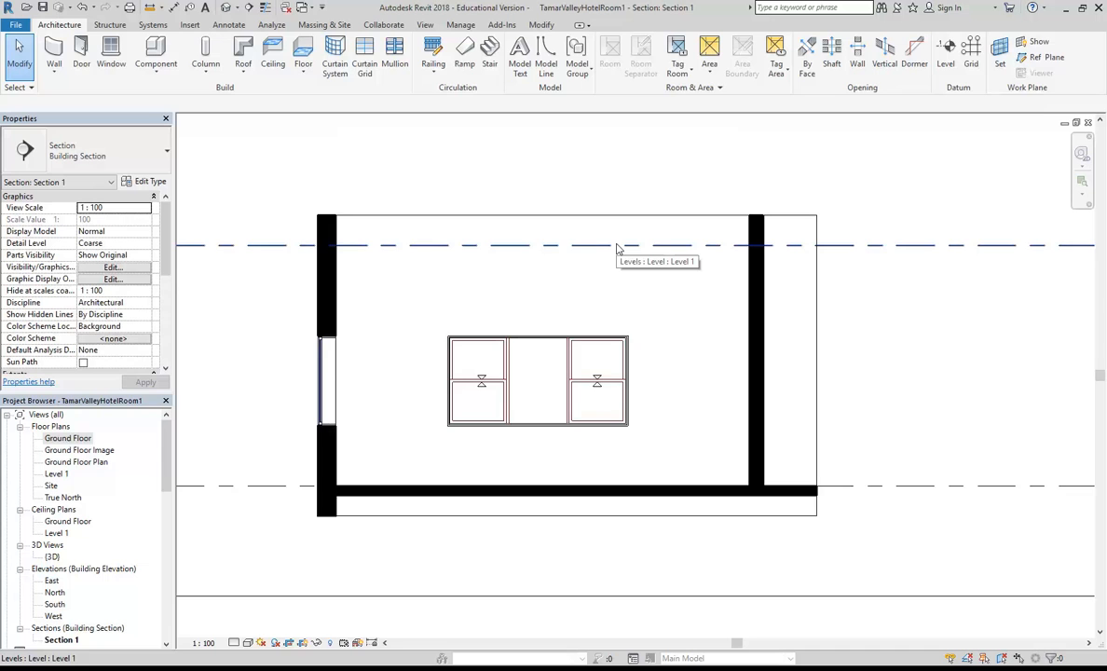
scroll(574, 238, "down", 2)
scroll(542, 182, "up", 2)
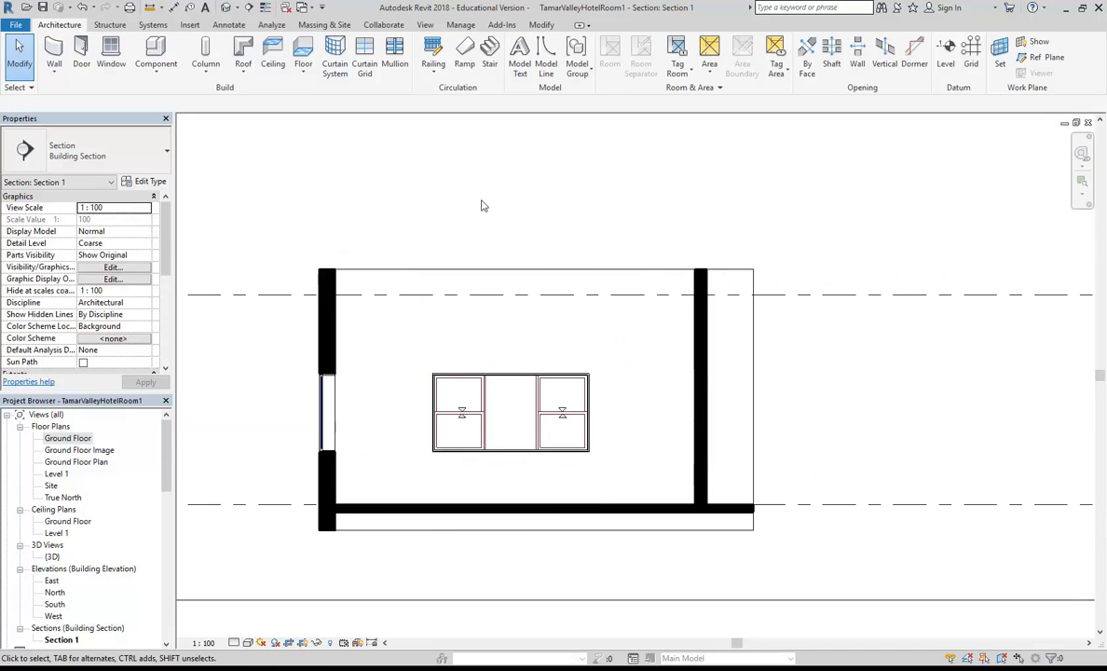
scroll(483, 206, "down", 2)
middle_click_drag(450, 208, 467, 220)
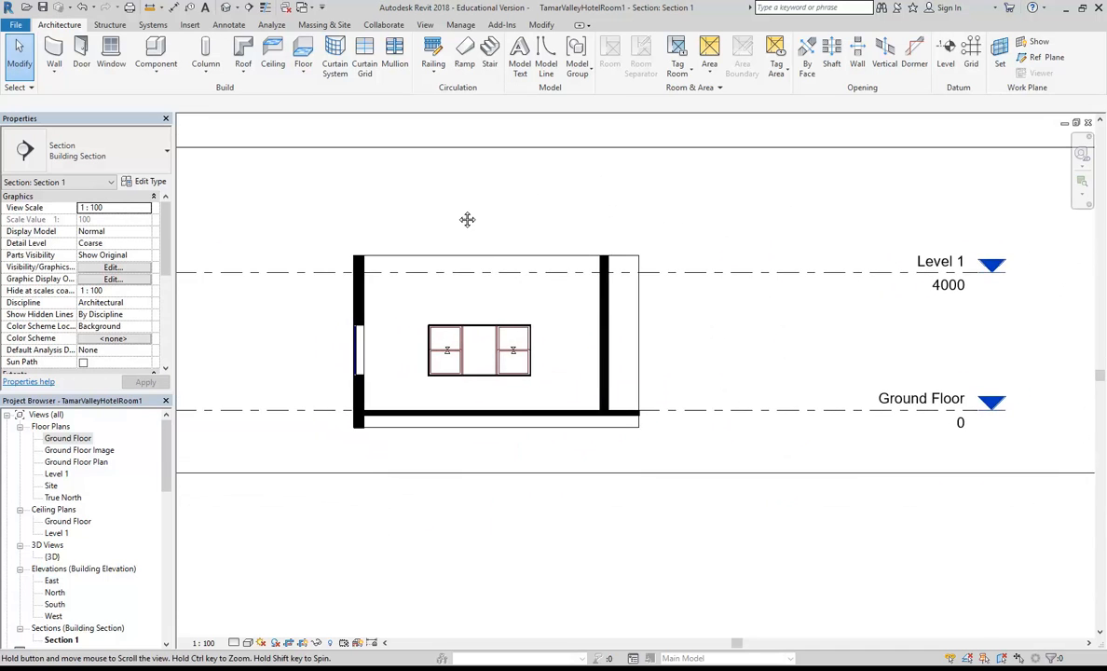
Open the Ground Floor reflected ceiling plan.
double_click(58, 472)
double_click(67, 440)
double_click(68, 521)
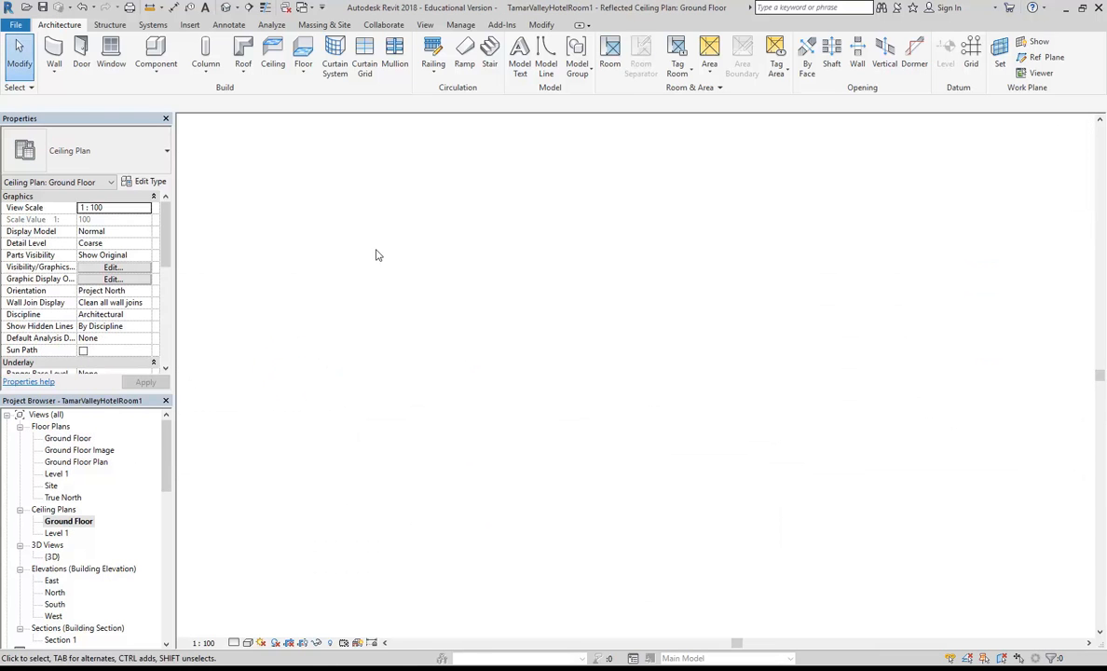
scroll(434, 258, "up", 3)
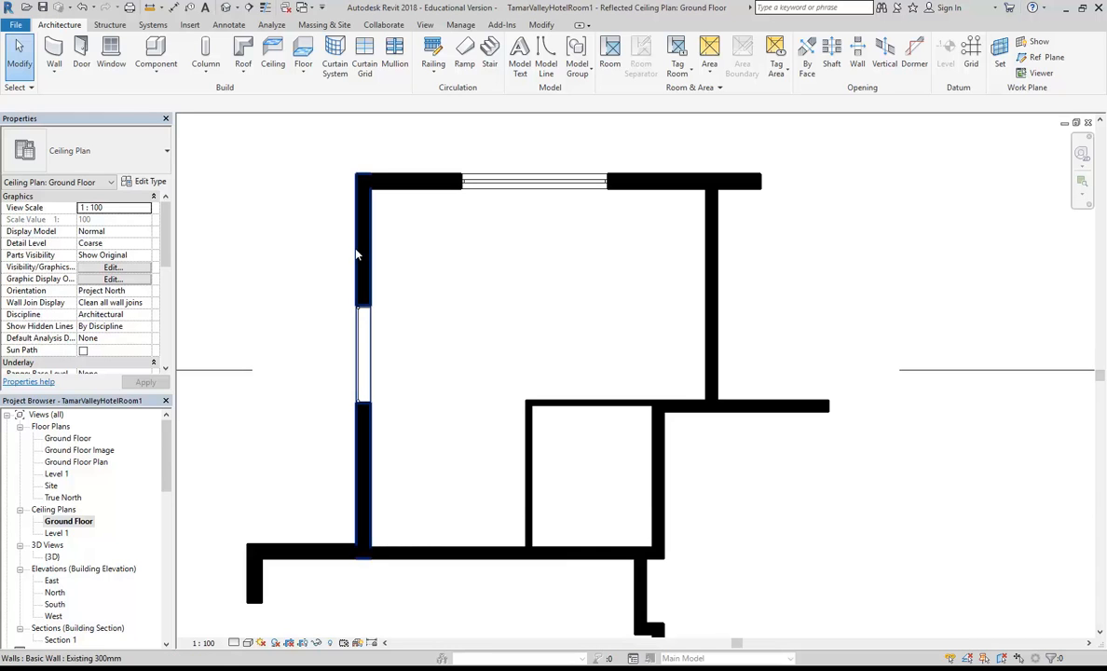
Start an automatic ceiling without saving the project, set its level to Level 1 and height offset to 0, and leave the command.
left_click(269, 65)
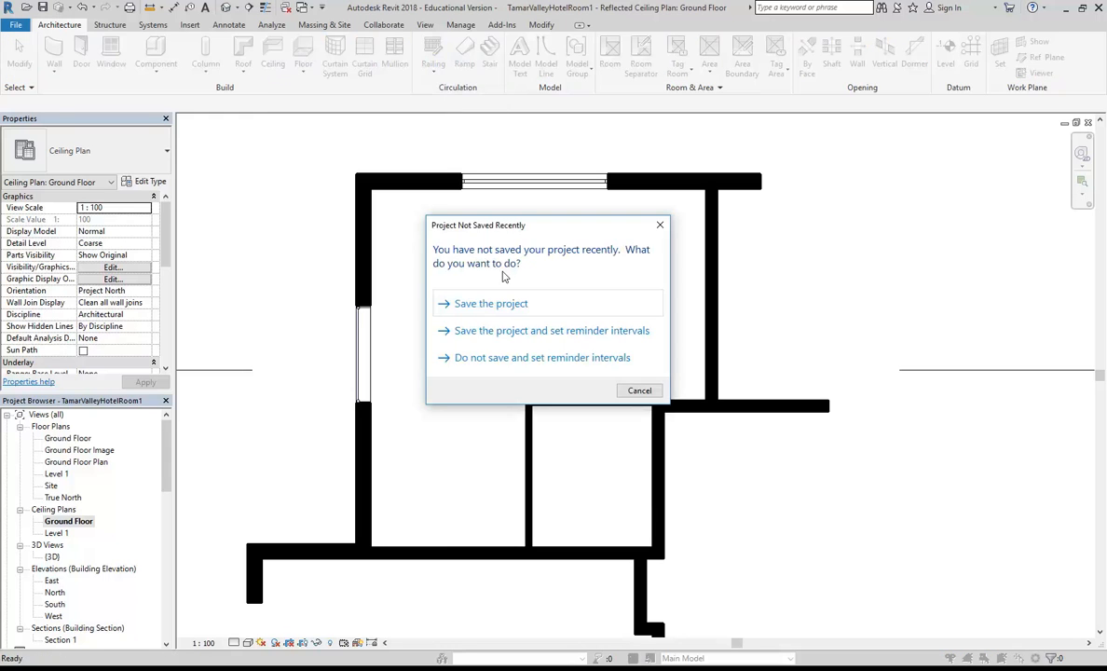
left_click(599, 367)
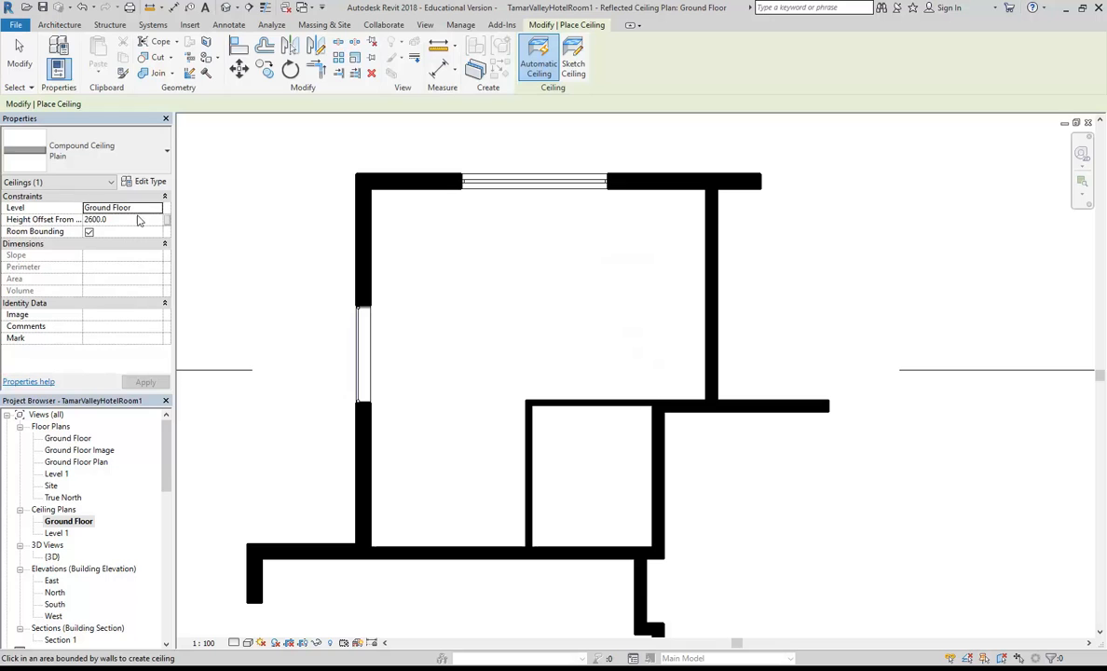
left_click(157, 208)
left_click(104, 230)
left_click(120, 217)
type("0")
key("Return")
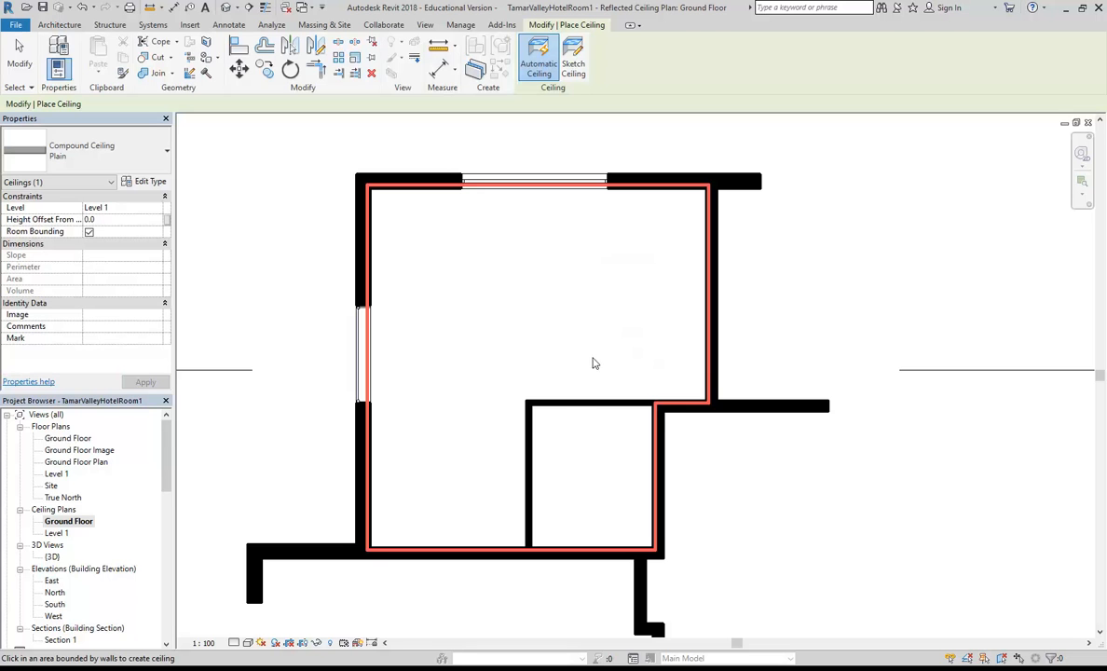
key("Escape")
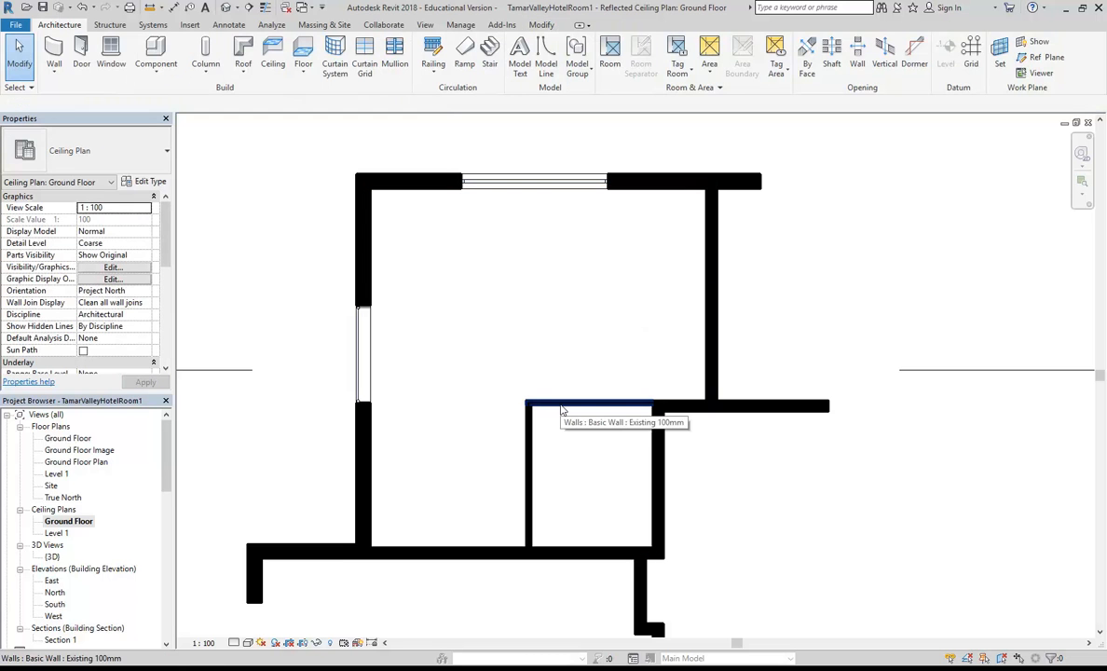
Set the top offset of the two Existing 100mm walls enclosing the small inner room to 200.
left_click(562, 407)
left_click(529, 457, "ctrl")
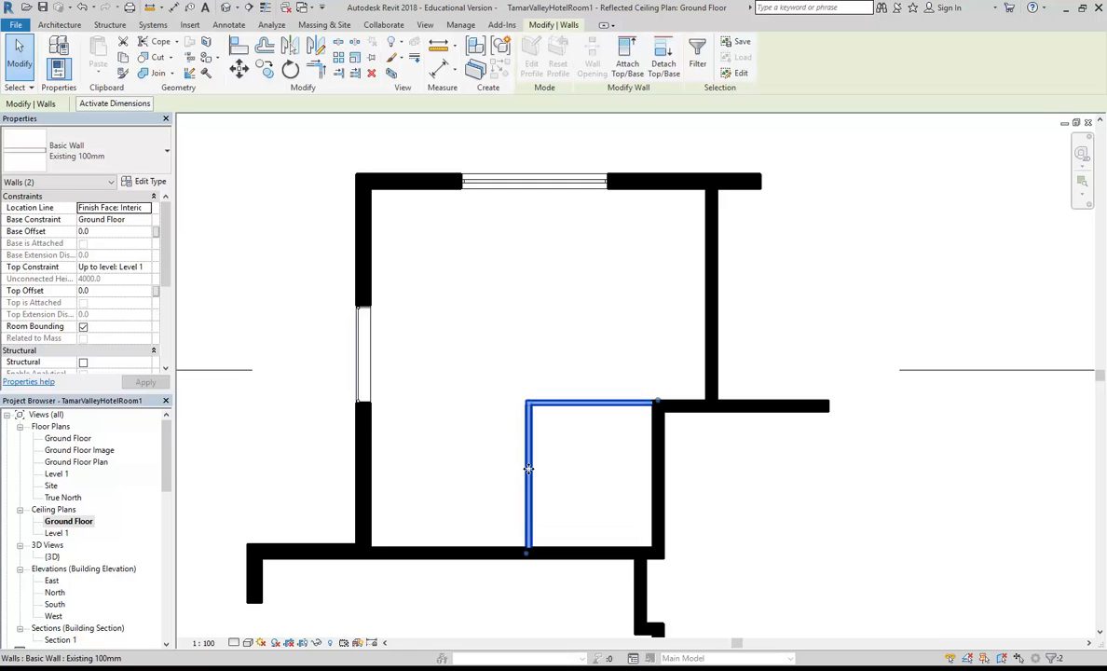
left_click(113, 290)
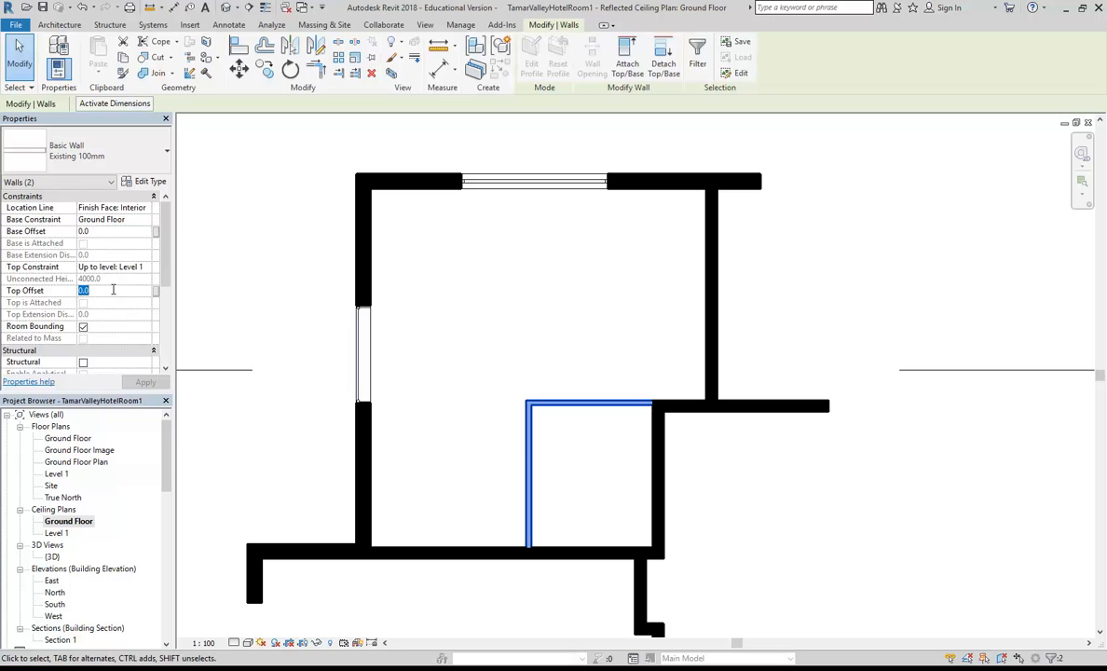
type("20")
key("Return")
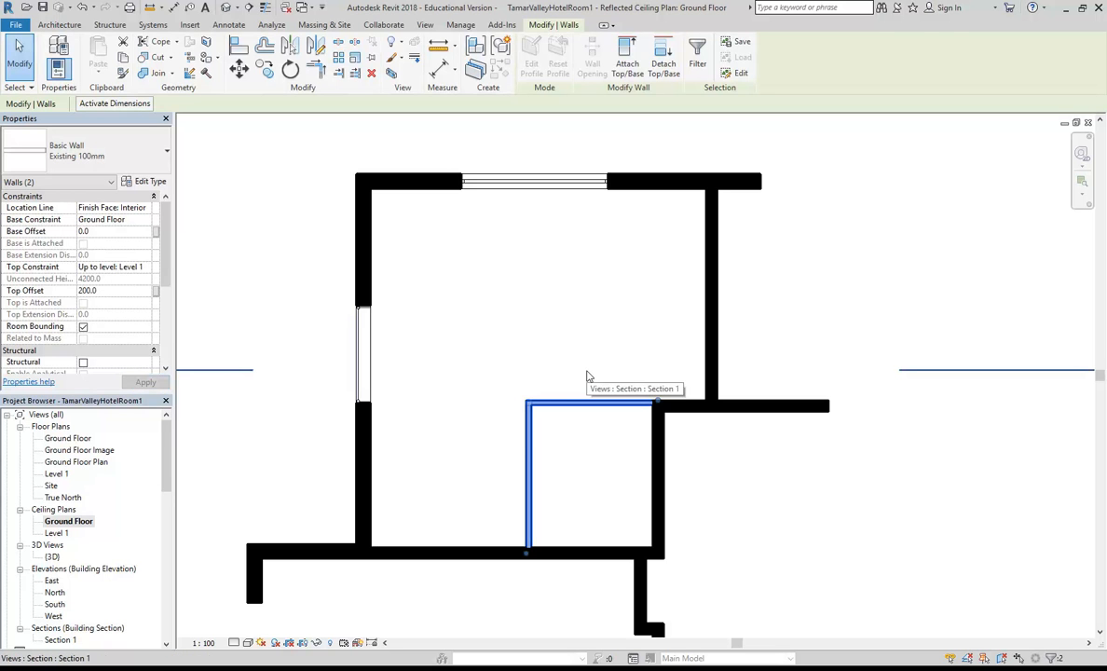
left_click(538, 326)
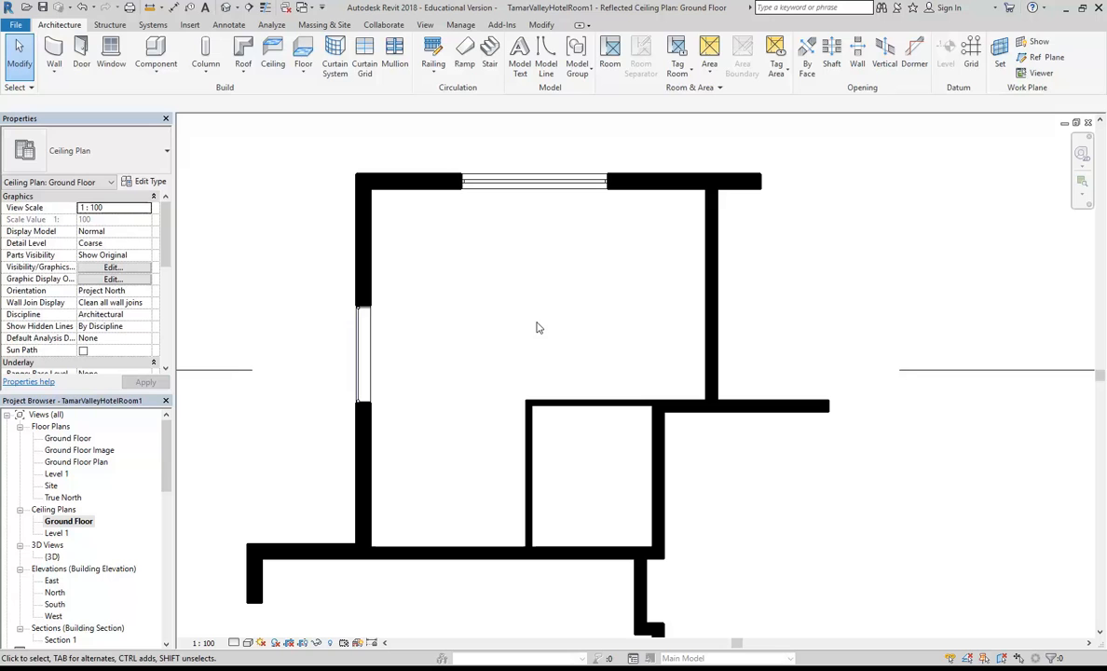
Place an automatic Plain ceiling on Level 1 over the L-shaped main room.
left_click(273, 56)
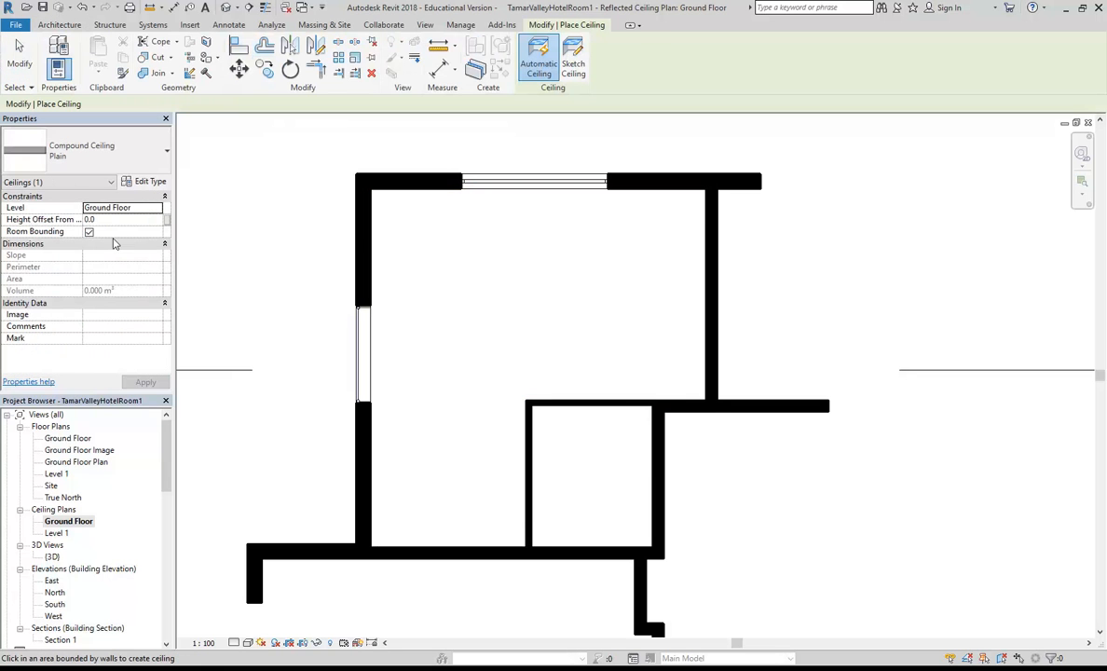
left_click(156, 207)
left_click(157, 207)
left_click(109, 233)
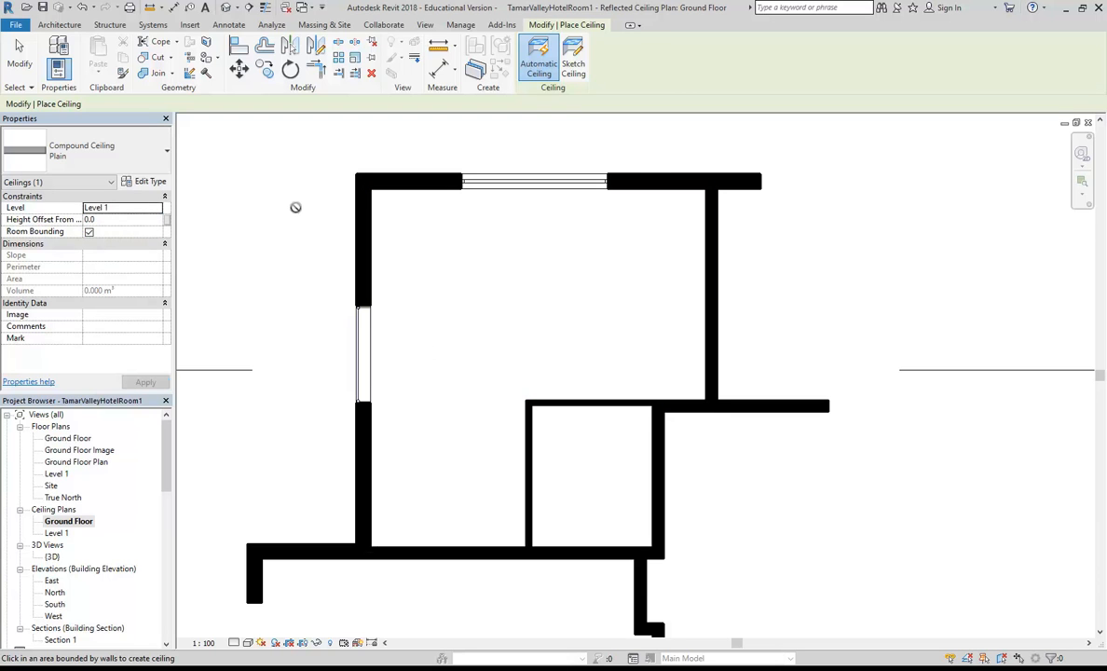
left_click(469, 297)
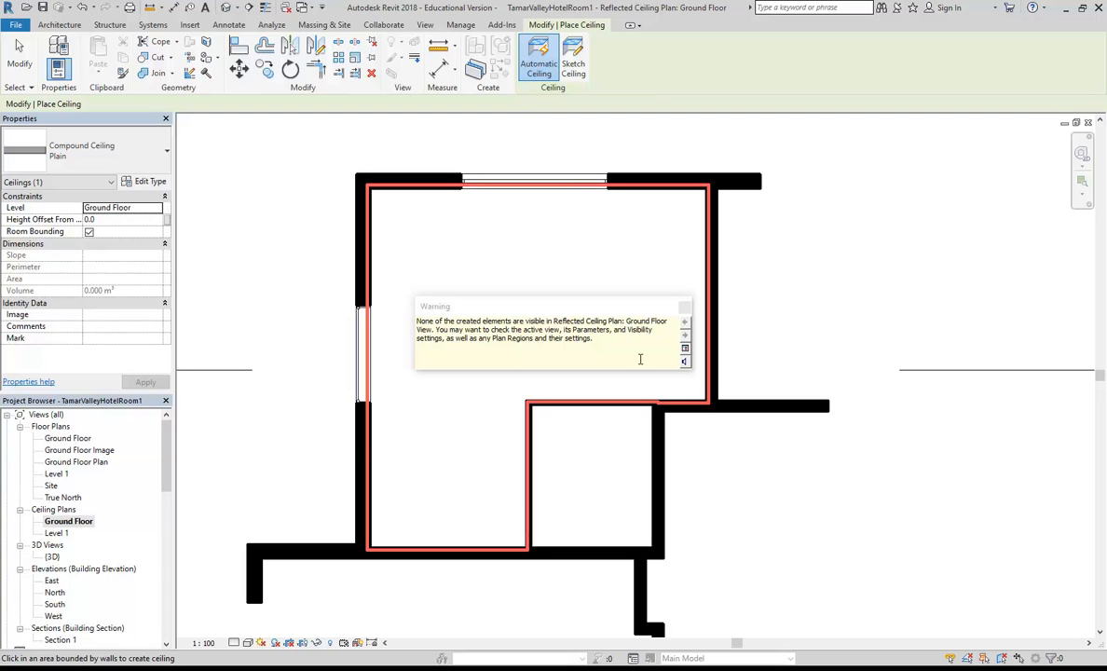
right_click(469, 233)
left_click(490, 243)
right_click(489, 243)
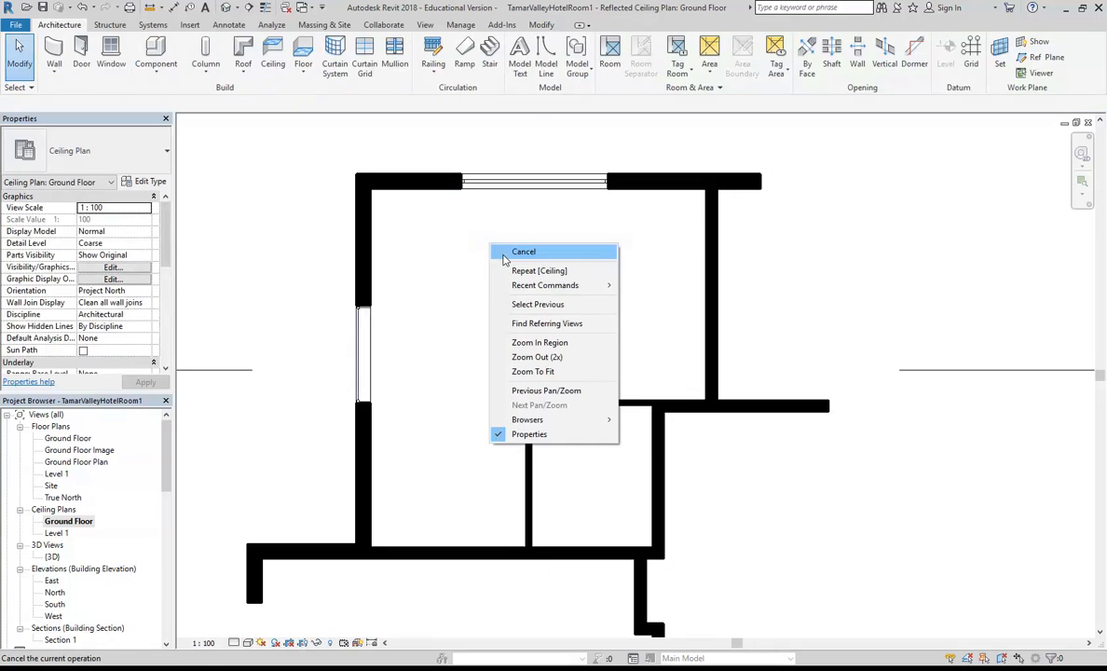
Set both the primary range top and the view depth level of the Ground Floor ceiling plan's view range to Unlimited.
left_click(504, 256)
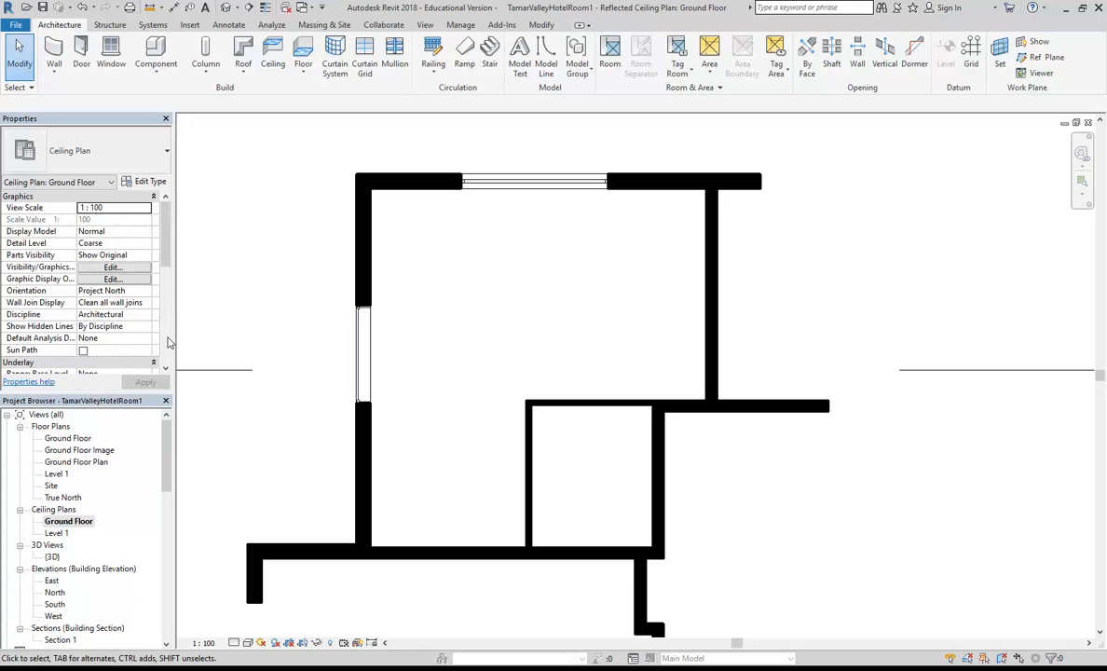
left_click_drag(165, 233, 165, 312)
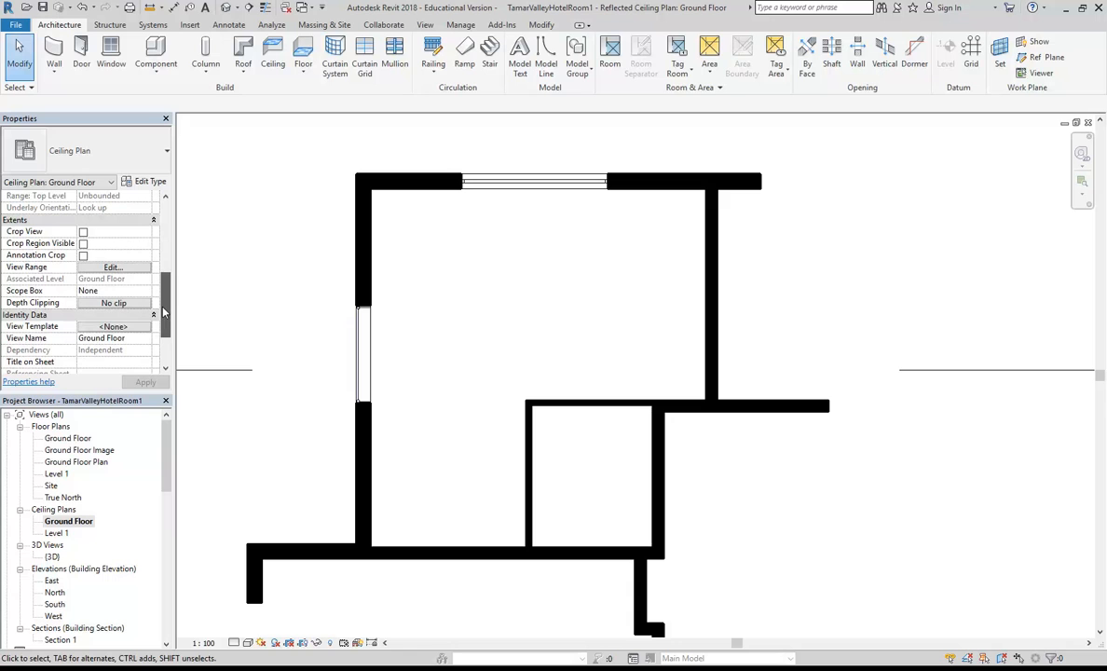
left_click(105, 268)
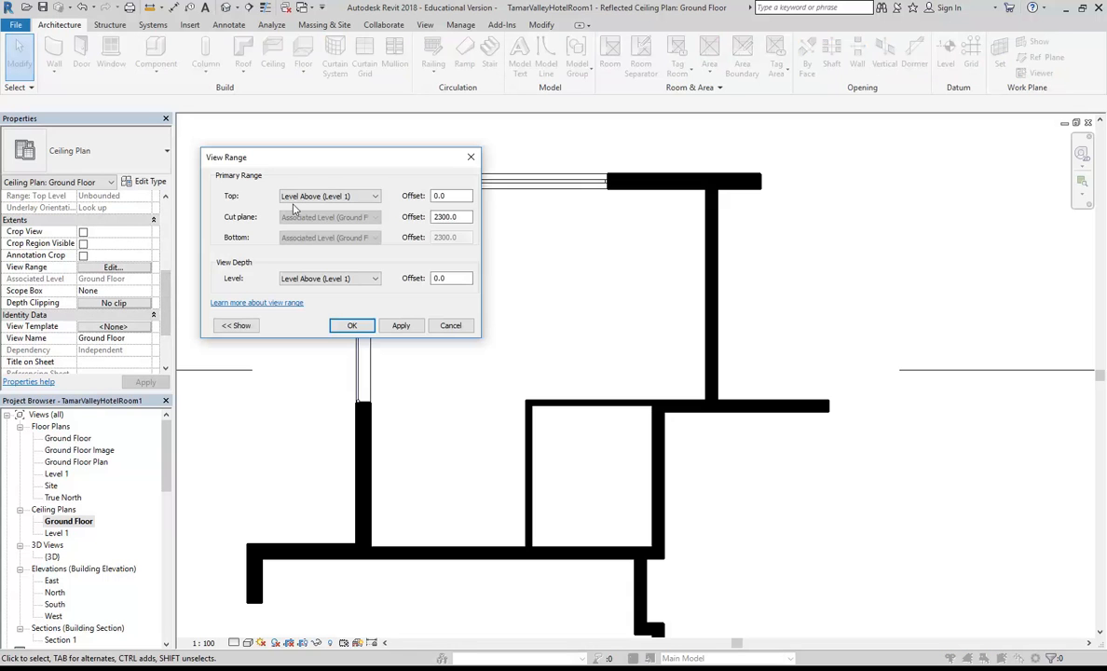
left_click(325, 196)
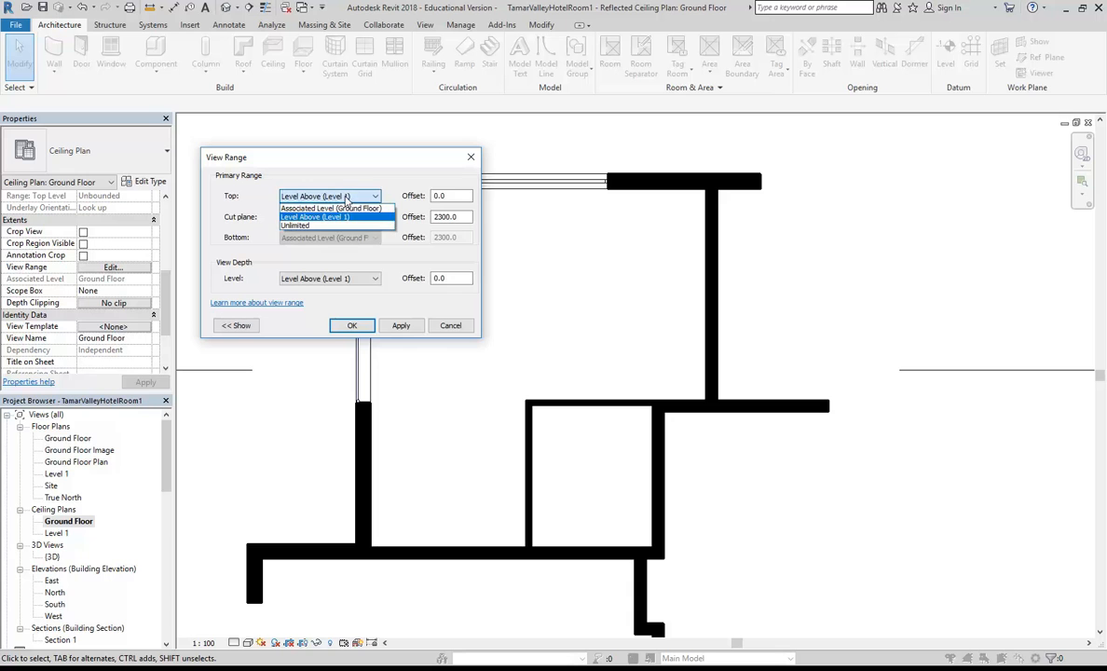
left_click(298, 226)
left_click(371, 279)
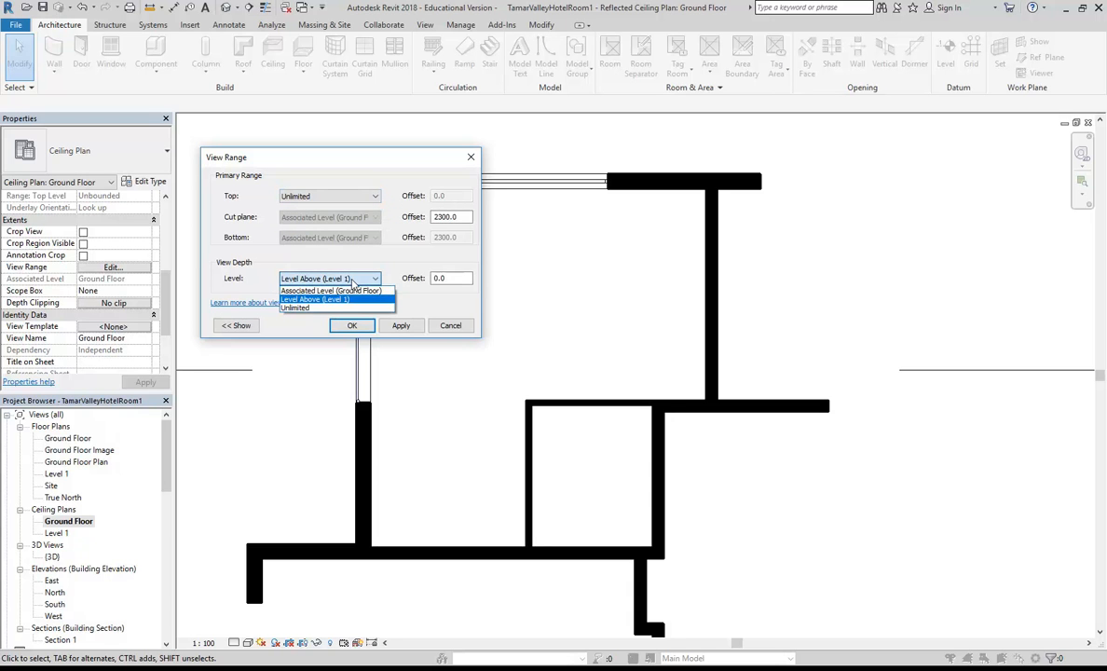
left_click(308, 310)
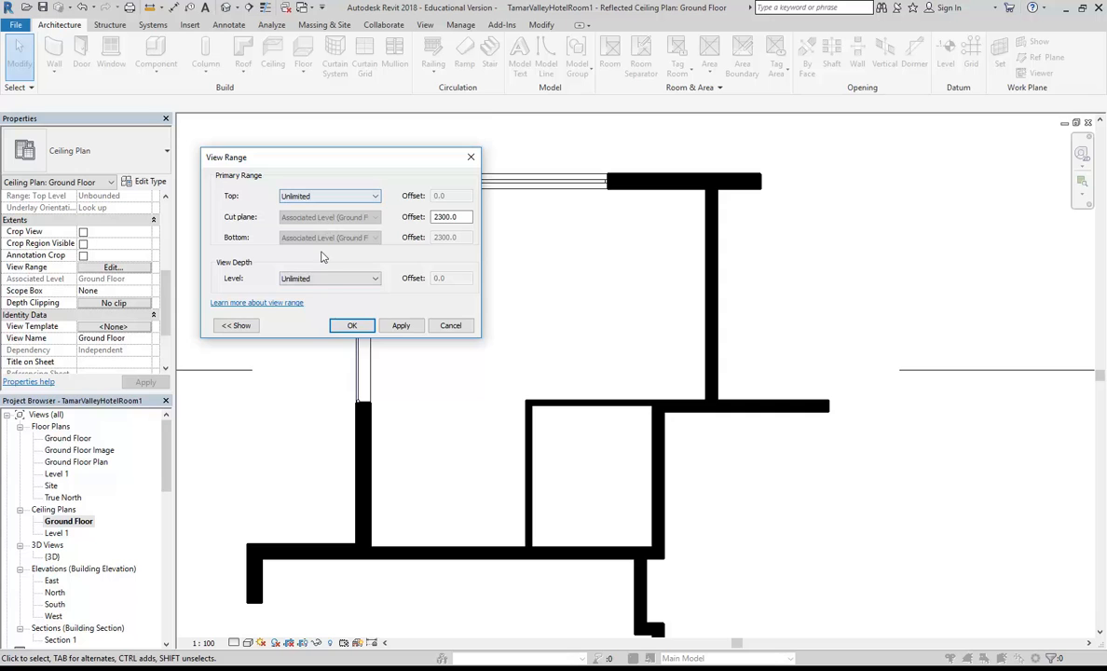
left_click(353, 325)
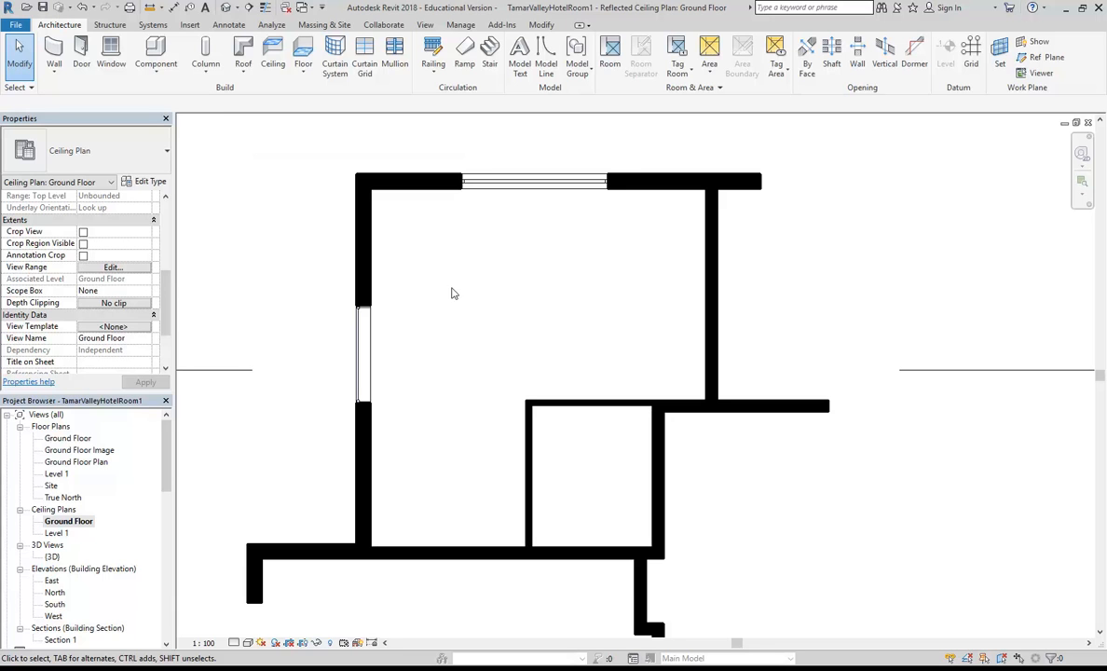
Load the Downlight - Round - LED family from the Australian library's Lighting, Architectural, Internal folder.
scroll(452, 303, "up", 3)
mouse_move(452, 308)
middle_mouse_down()
mouse_move(448, 300)
mouse_move(464, 299)
middle_mouse_up()
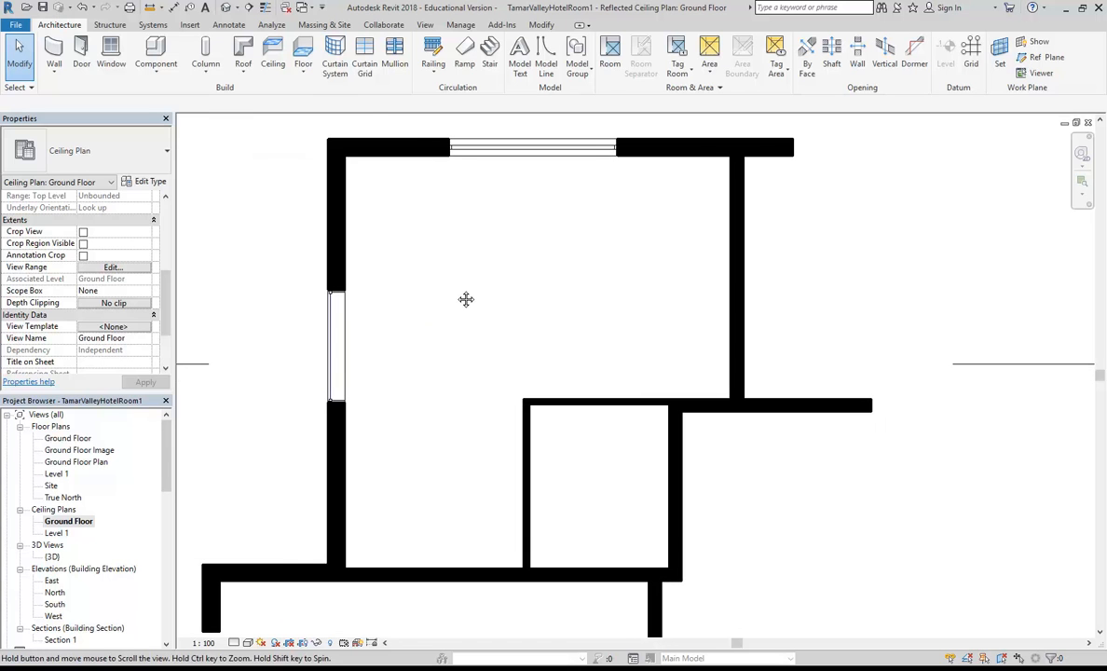
left_click(151, 48)
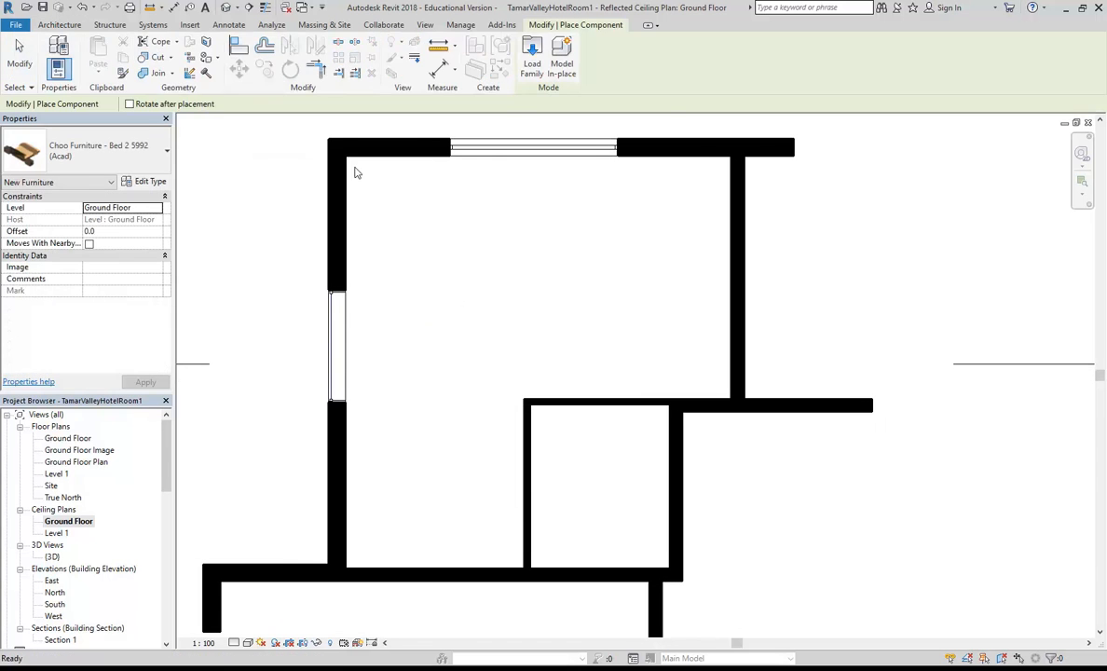
left_click(532, 58)
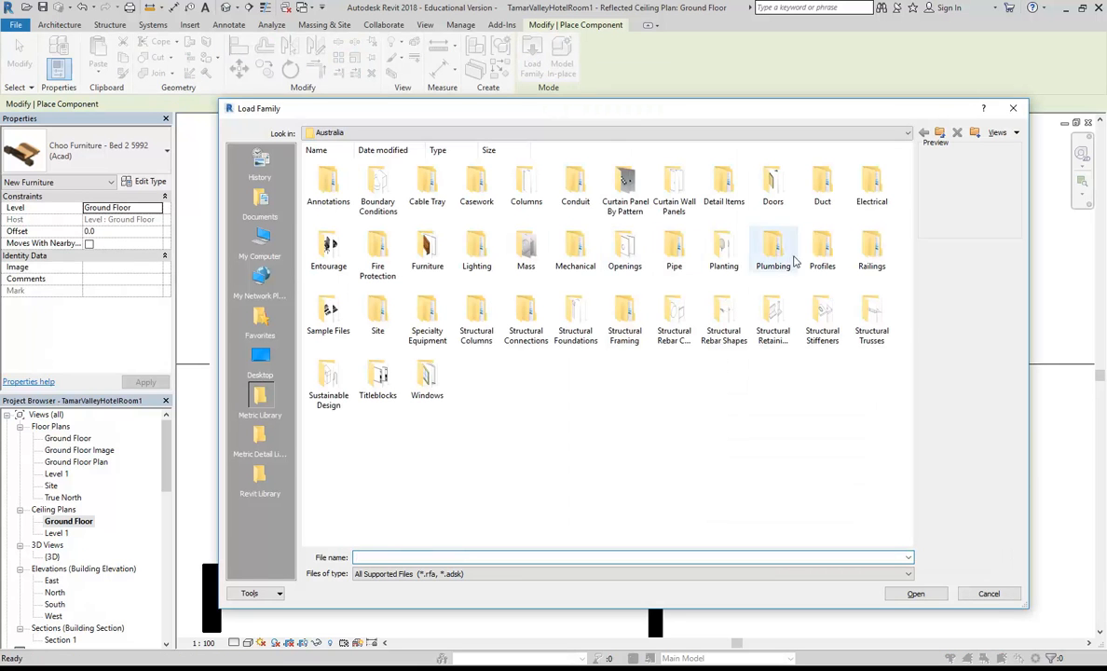
double_click(472, 252)
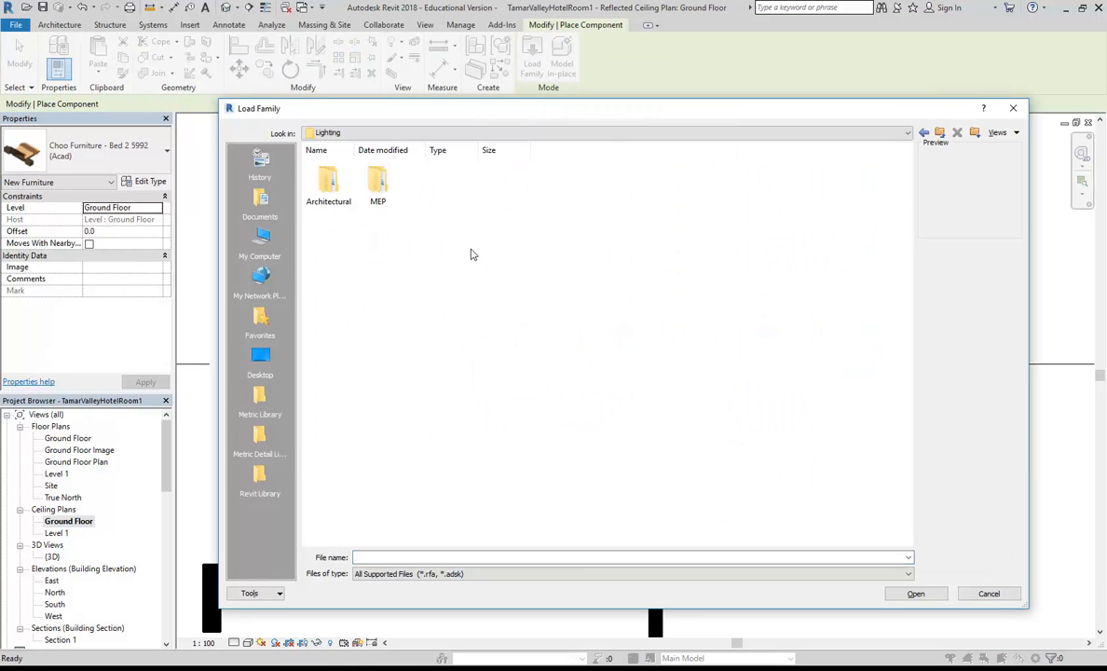
double_click(322, 182)
double_click(379, 186)
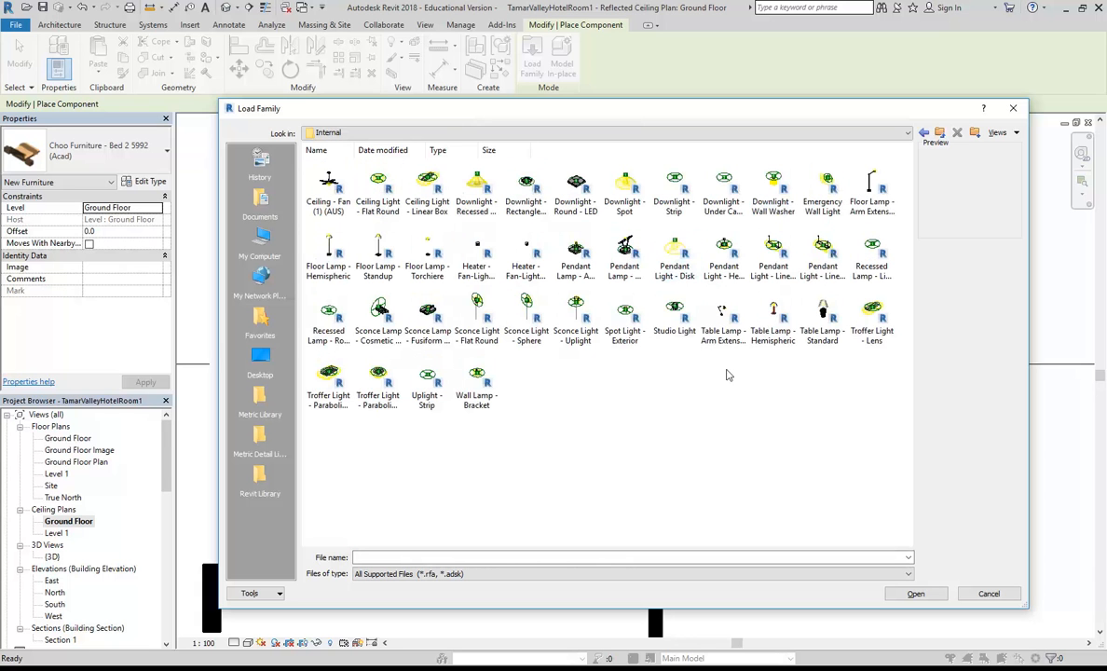
left_click(574, 189)
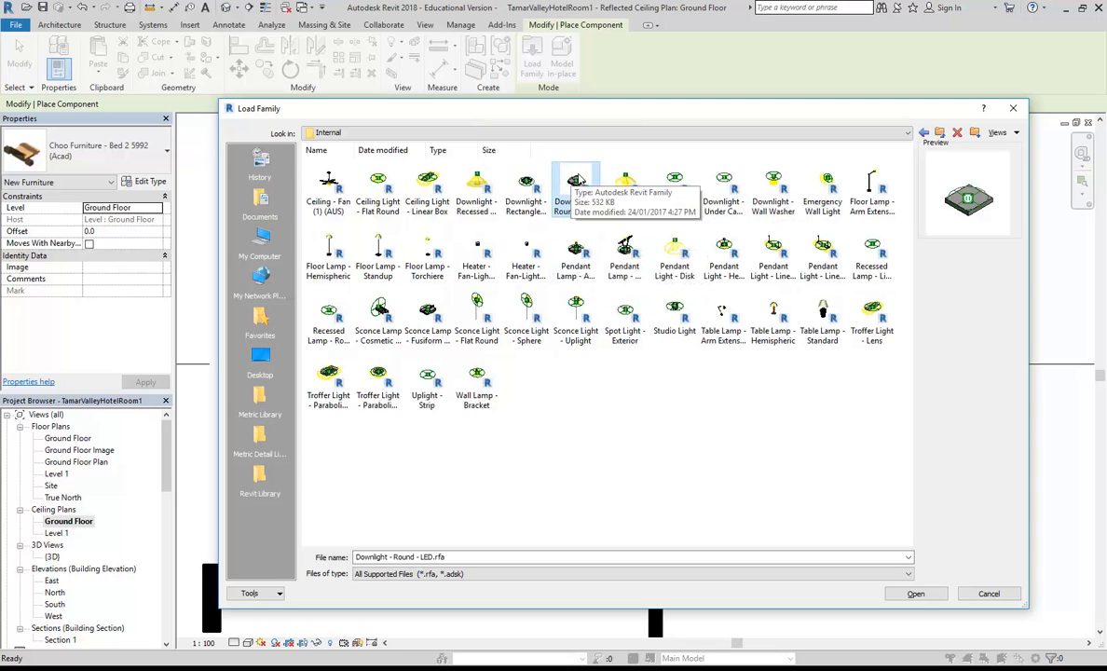
double_click(574, 185)
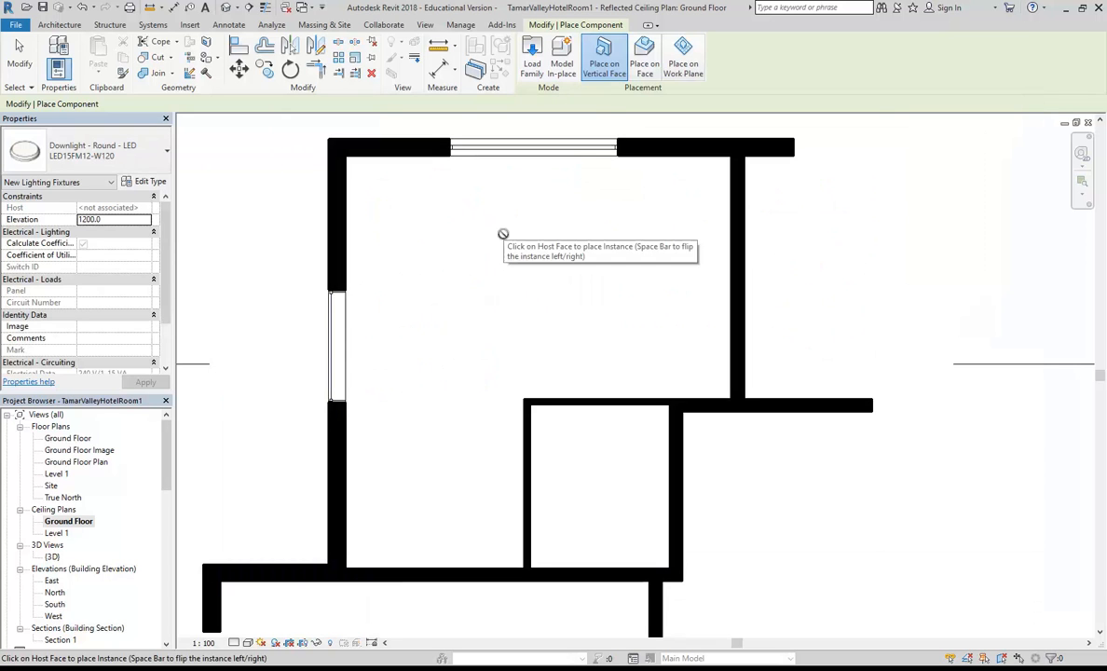
Place two LED15FM12-W120 downlights on the main room's ceiling face in an east-west row, the eastern one about 1760 mm from the east wall.
left_click(644, 56)
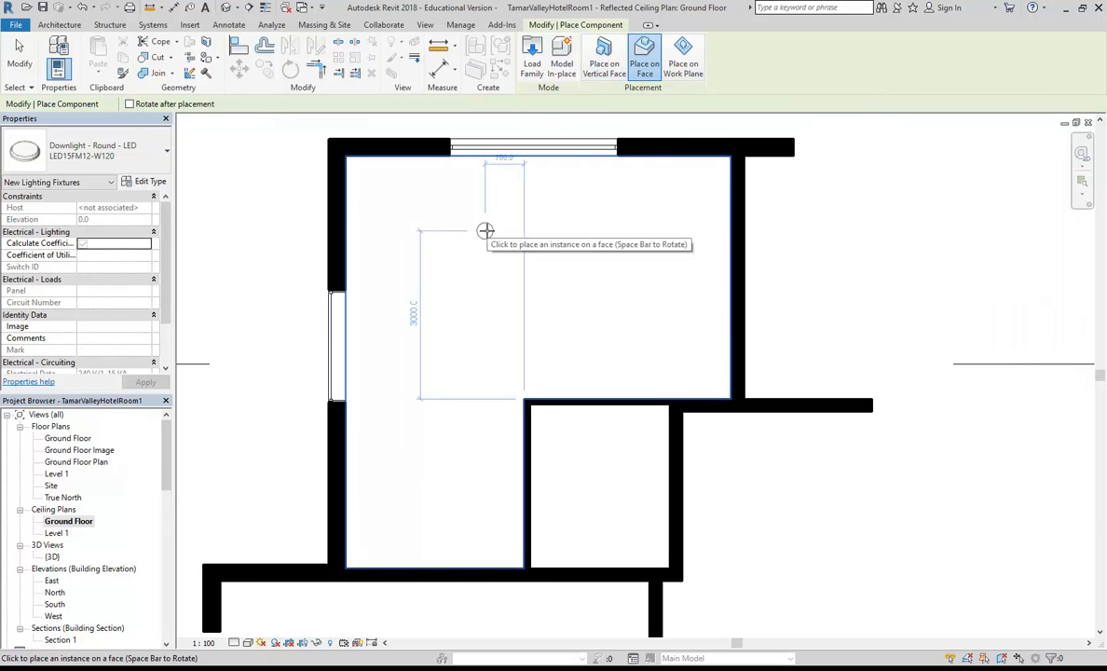
left_click(109, 157)
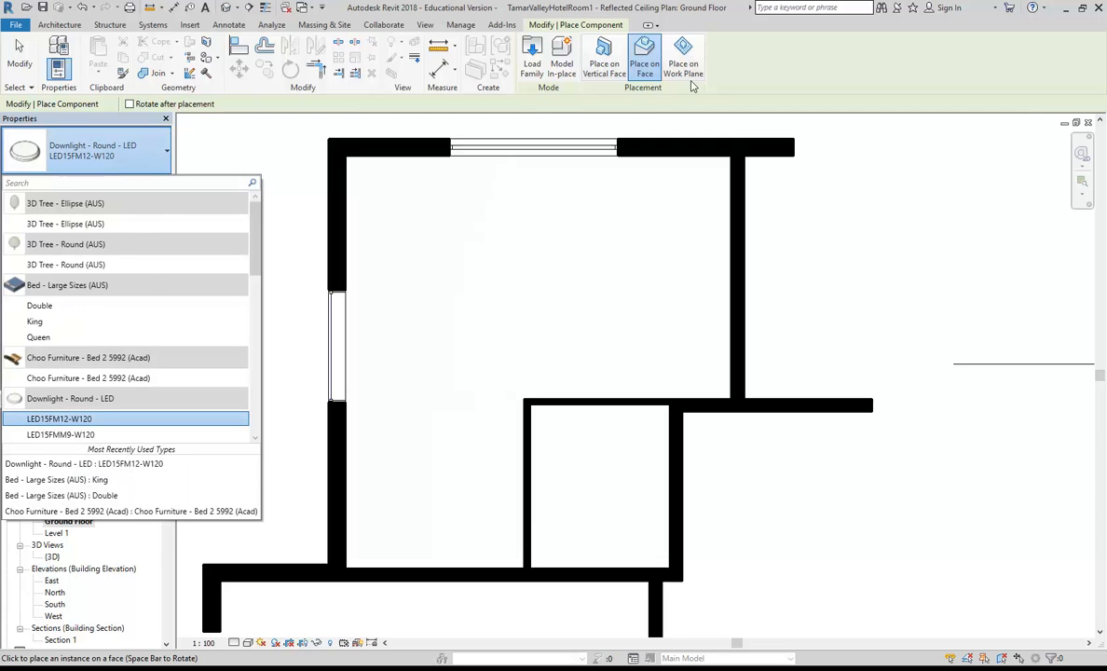
left_click(641, 59)
left_click(429, 269)
left_click(633, 269)
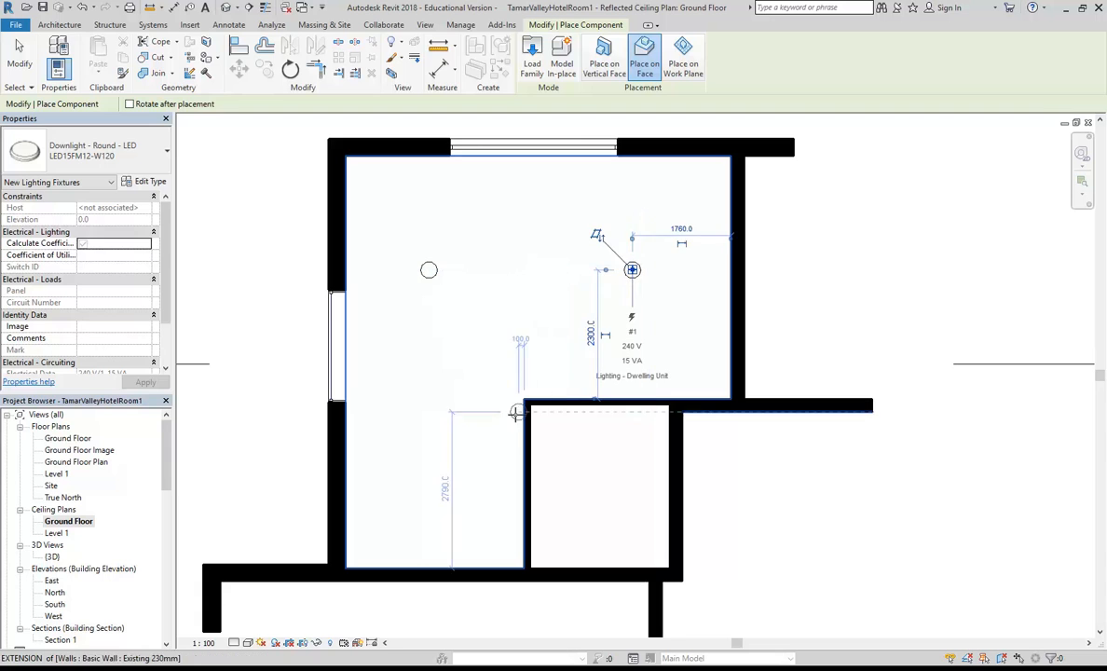
key("Escape")
key("Escape")
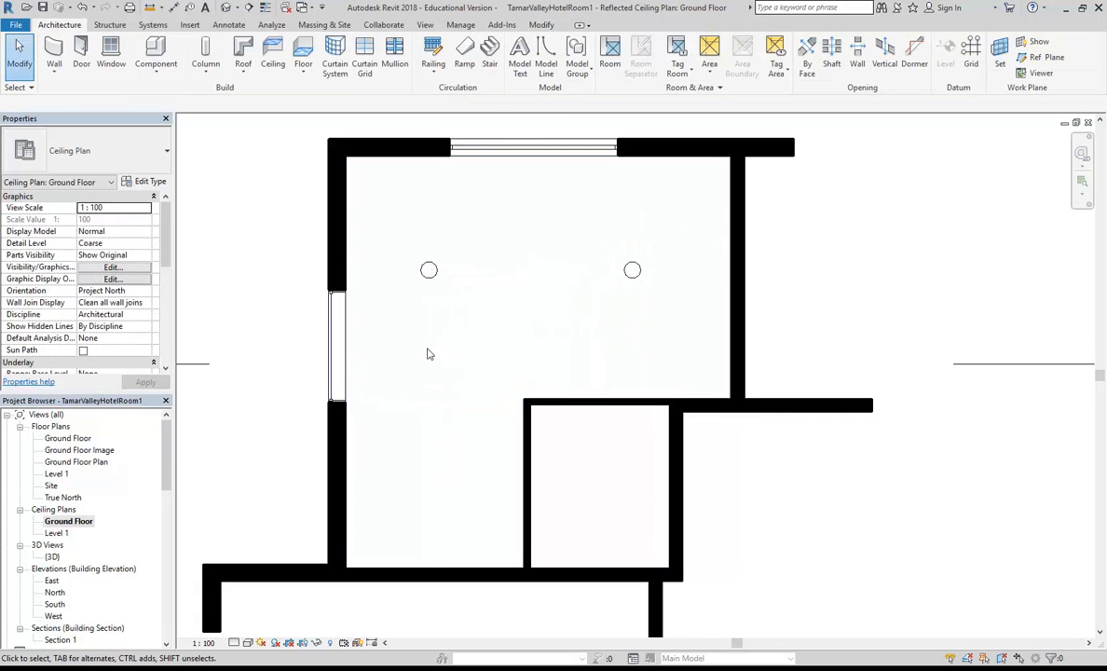
Open the Ground Floor floor plan and load a Choo Furniture bed family from the Choo Revit Library - 2016 Furniture, Beds folder.
double_click(69, 438)
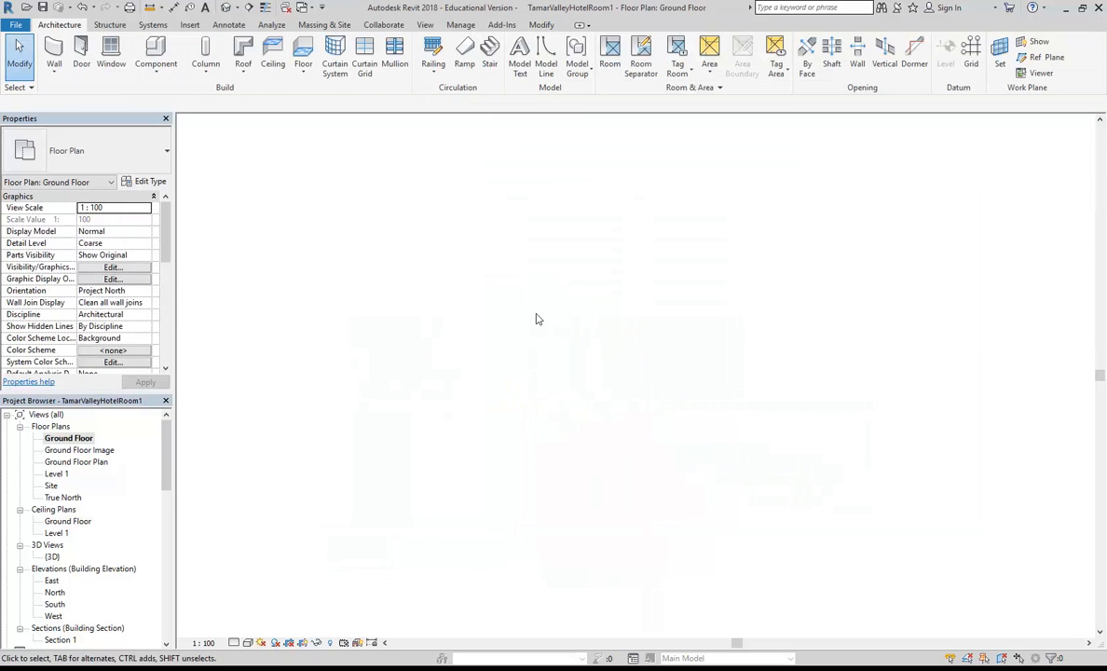
scroll(500, 305, "up", 1)
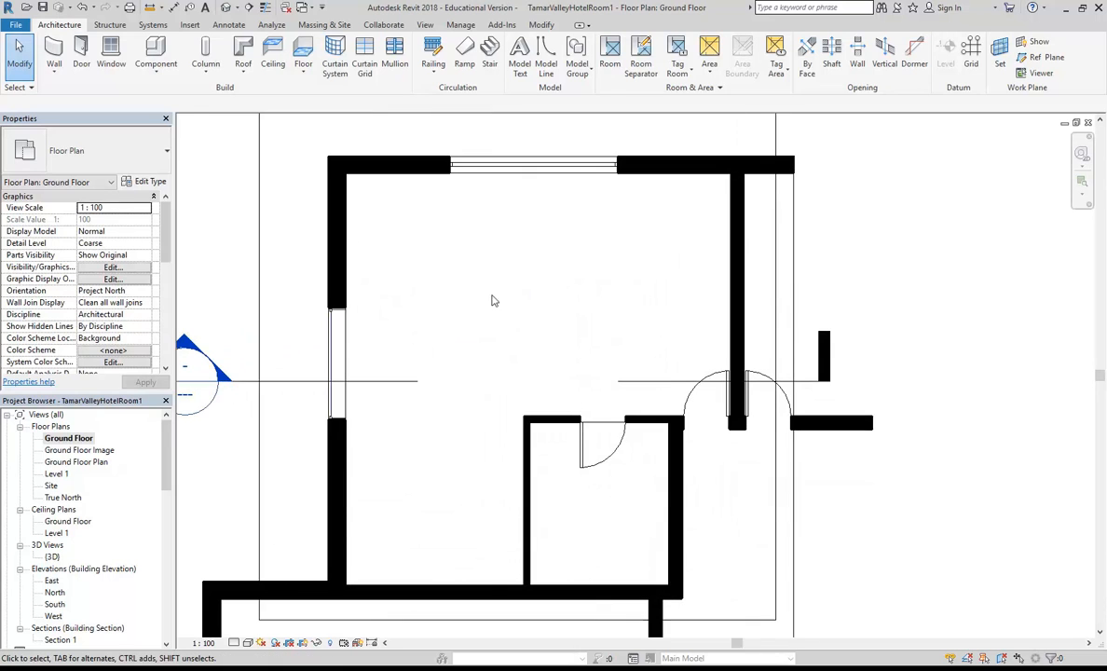
left_click(157, 47)
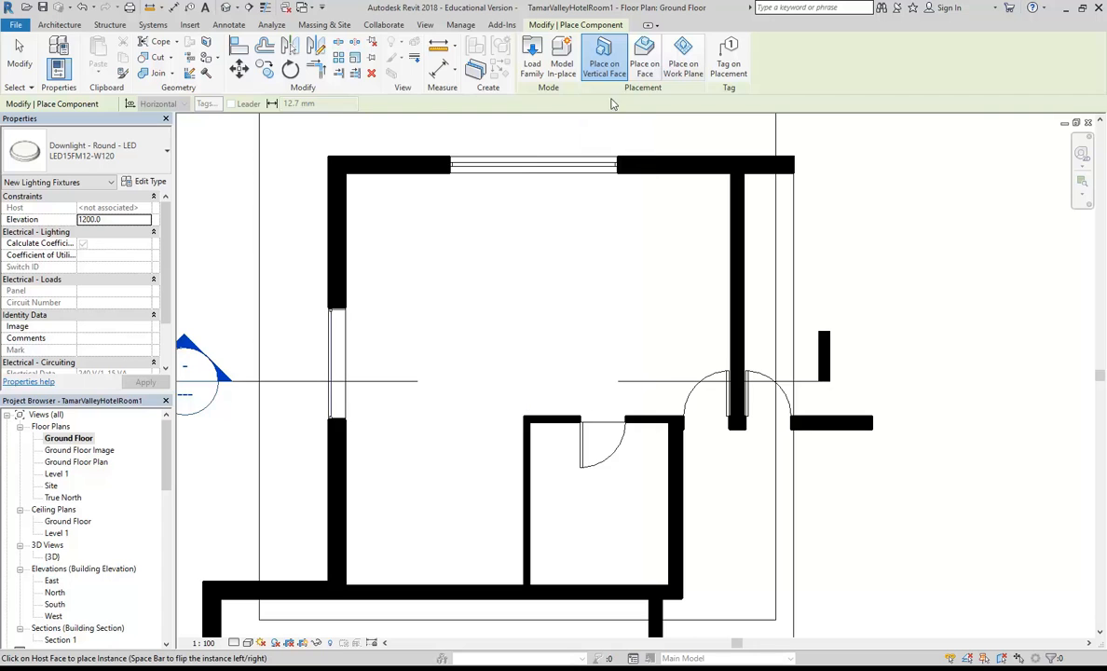
left_click(534, 63)
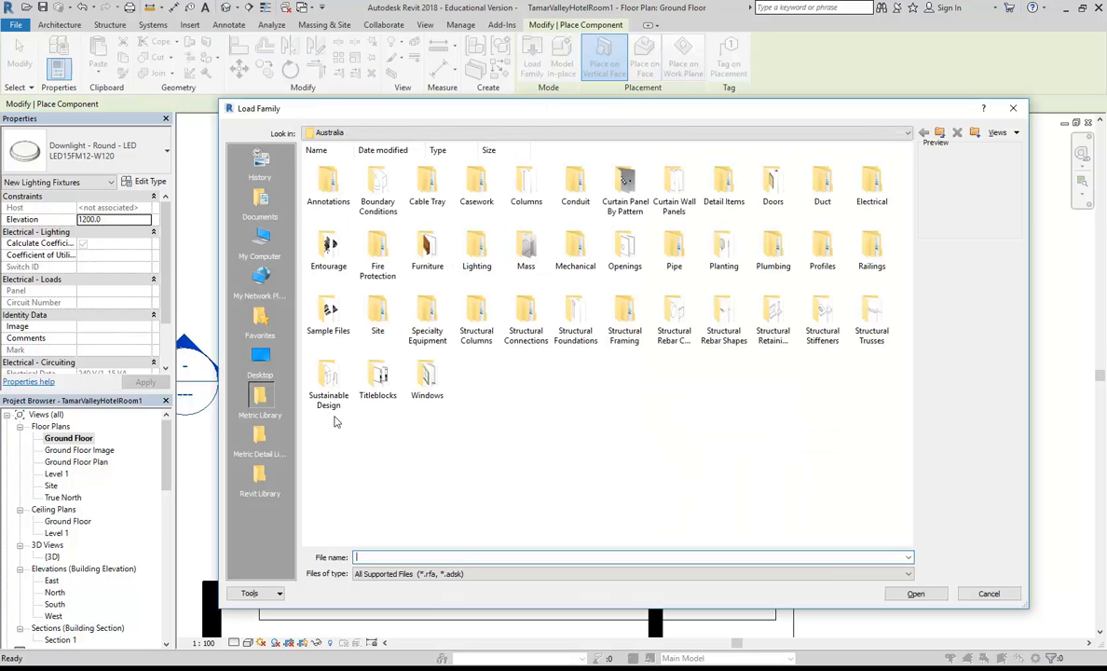
left_click(261, 475)
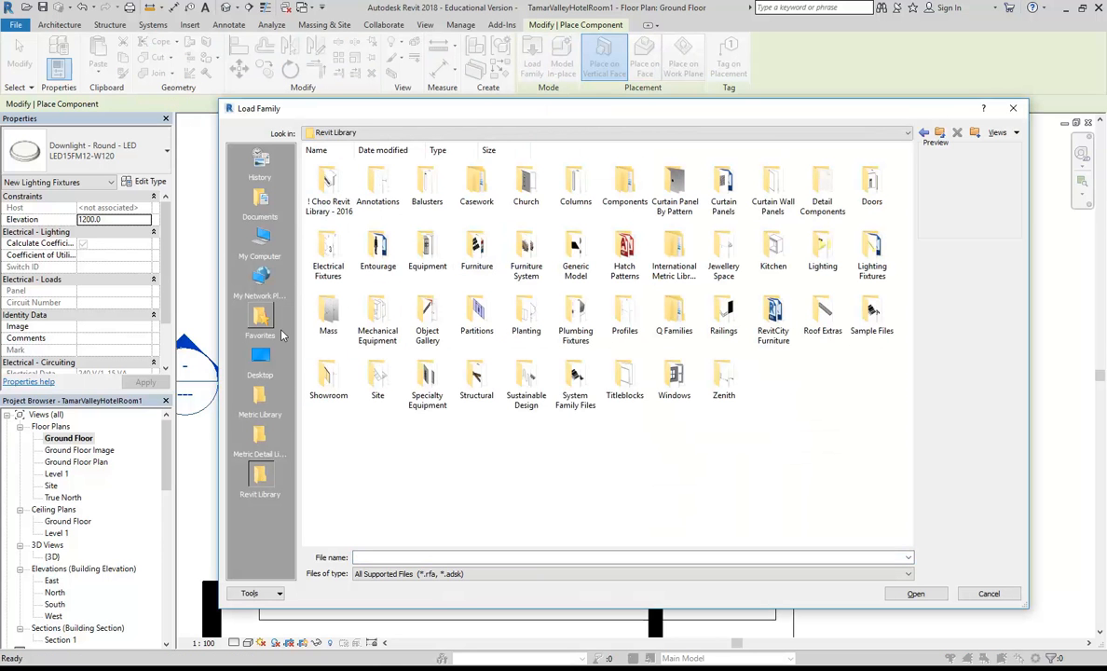
double_click(327, 187)
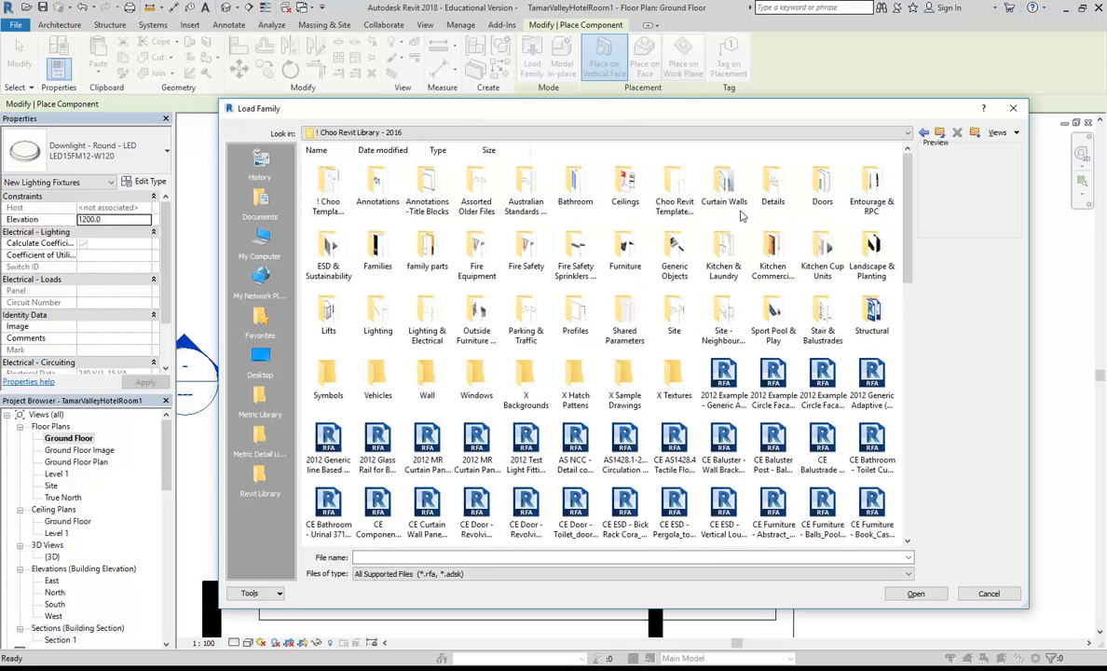
double_click(624, 250)
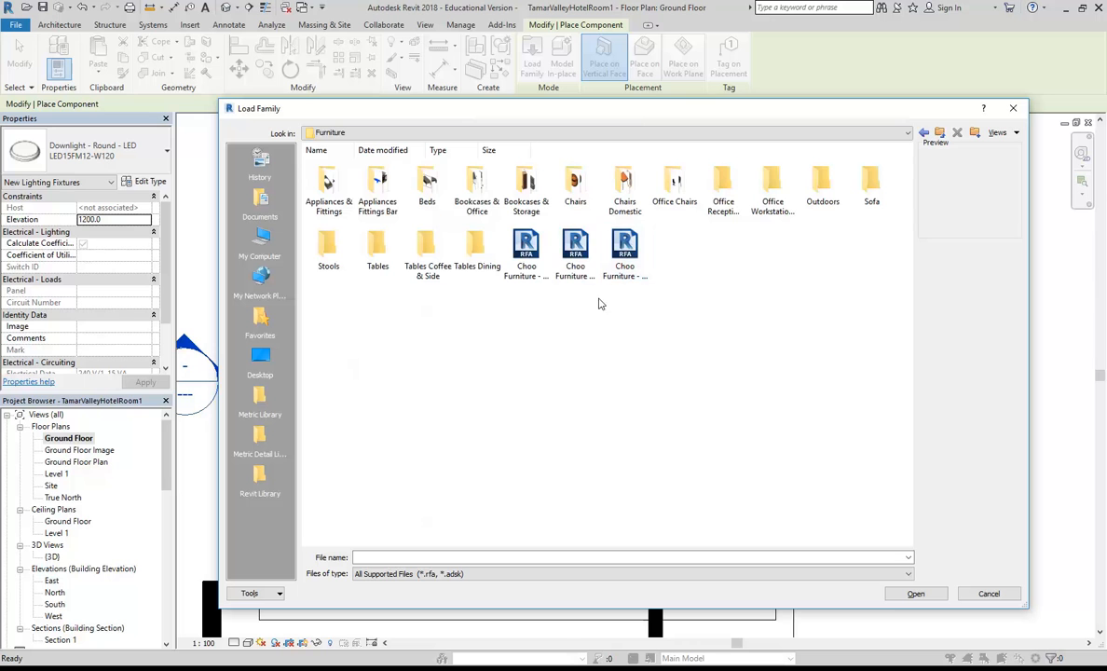
double_click(427, 185)
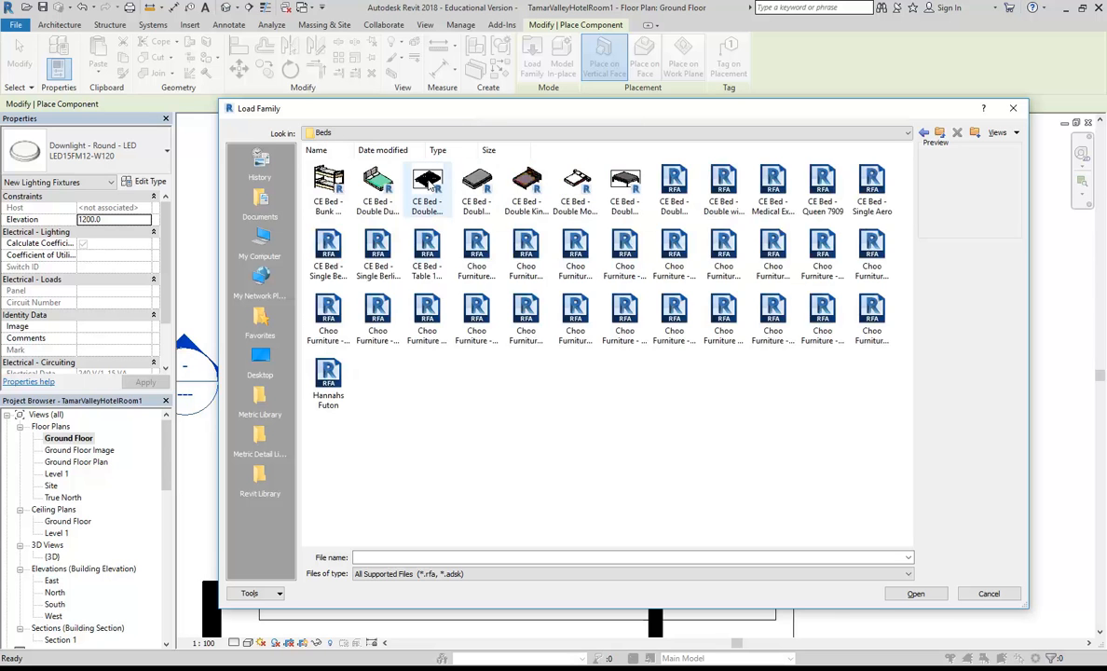
left_click(575, 250)
double_click(575, 250)
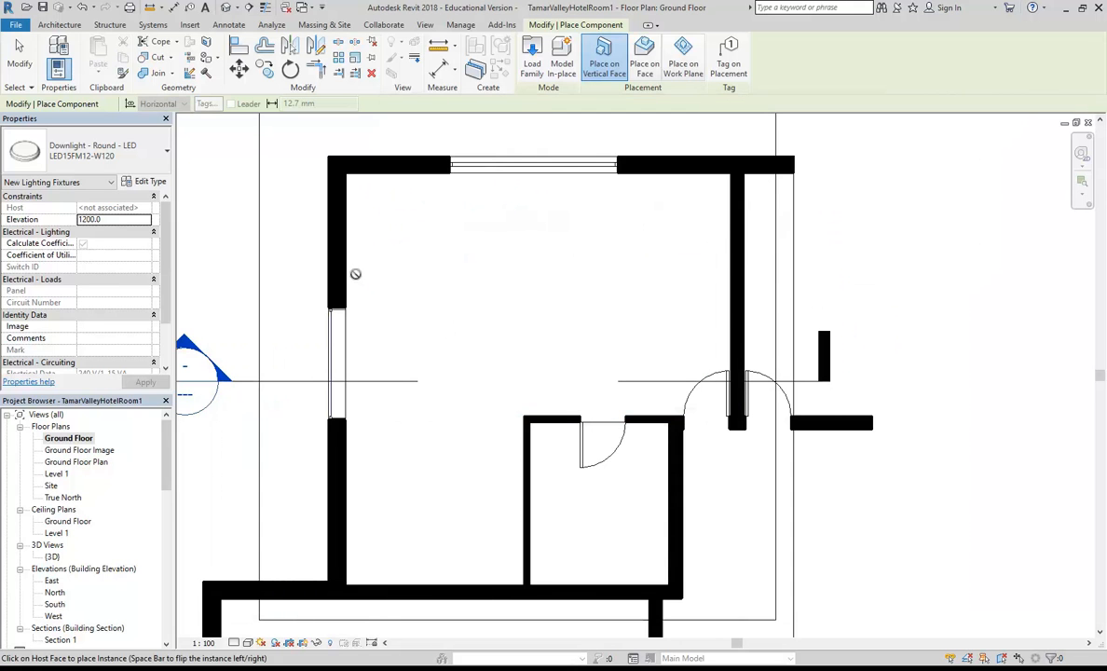
Place the Choo Furniture - Bed 2 5992 (Acad) component with its headboard against the main room's west wall, beside the window.
left_click(93, 150)
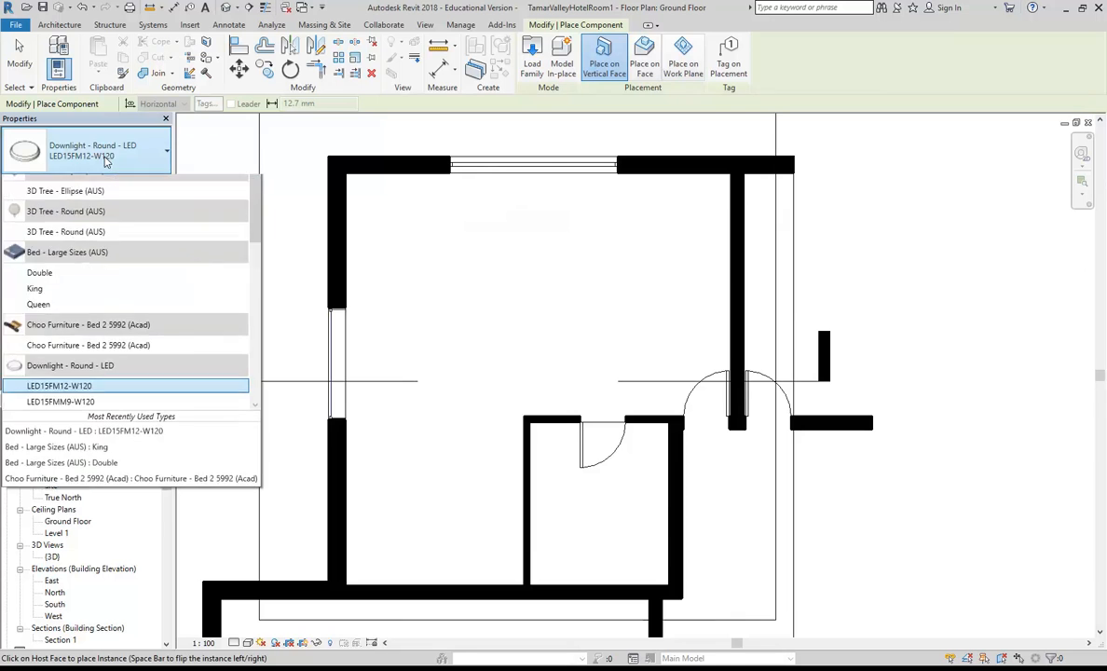
left_click(75, 360)
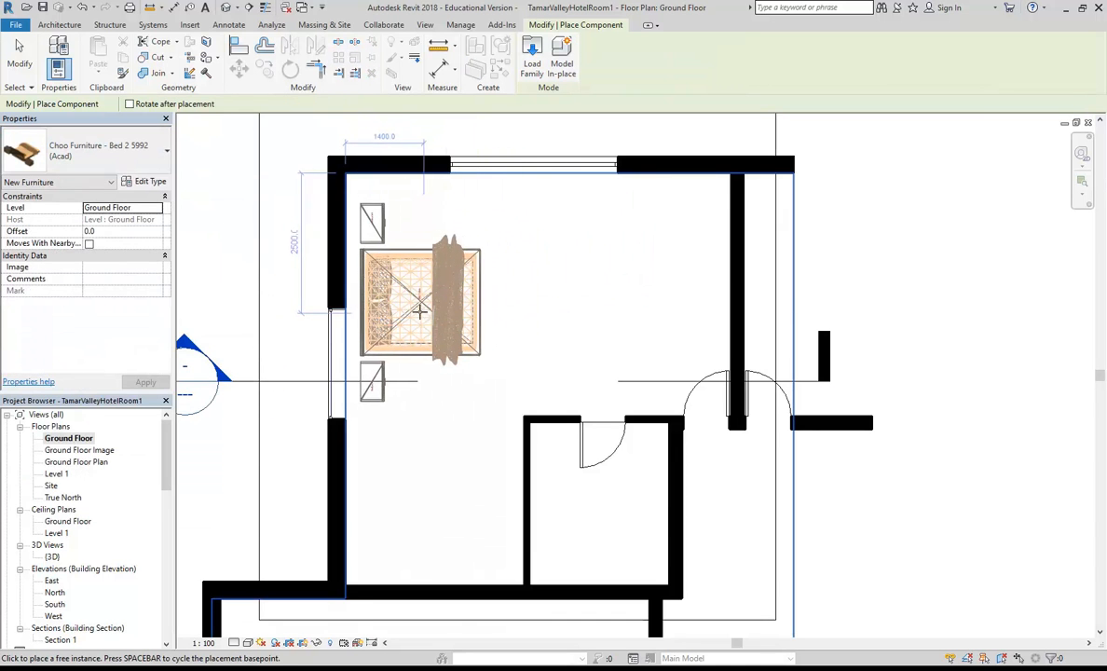
left_click(411, 314)
key("Escape")
key("Escape")
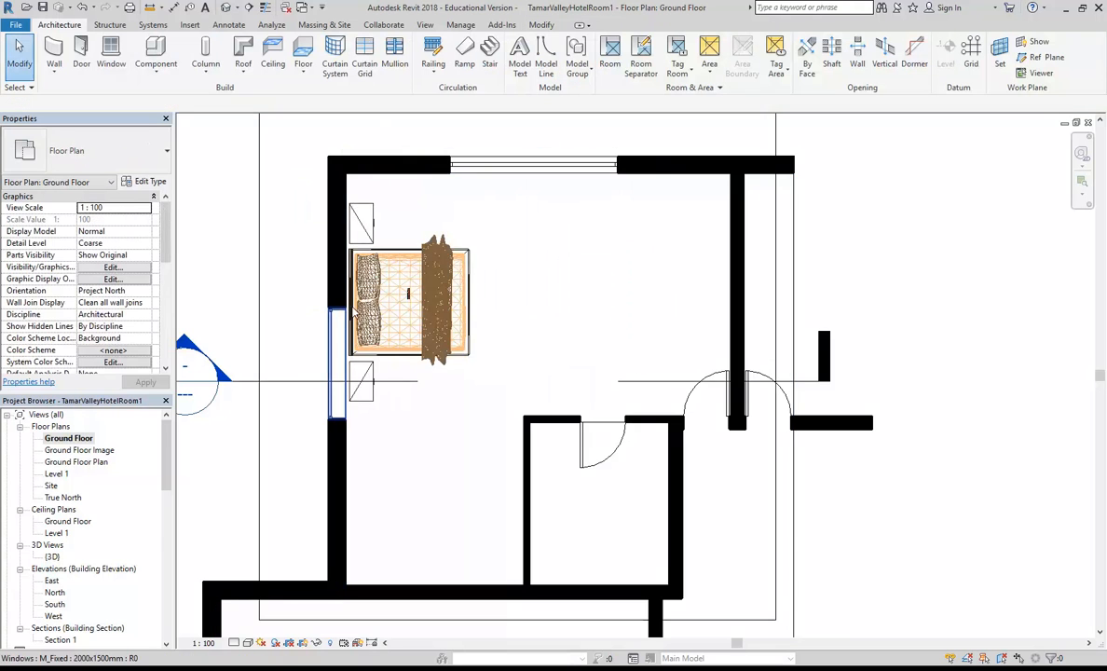
Examine the placed bed and its bedside tables in relation to the surrounding walls and window.
scroll(410, 308, "up", 4)
middle_click_drag(637, 439, 618, 474)
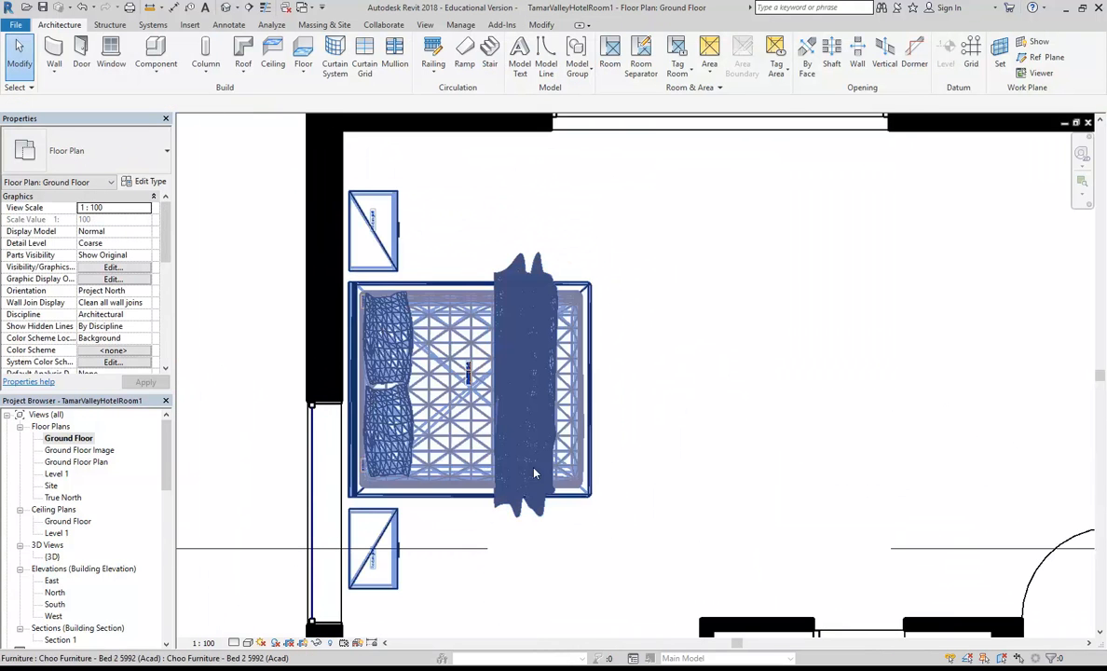
scroll(444, 203, "down", 1)
scroll(445, 202, "up", 2)
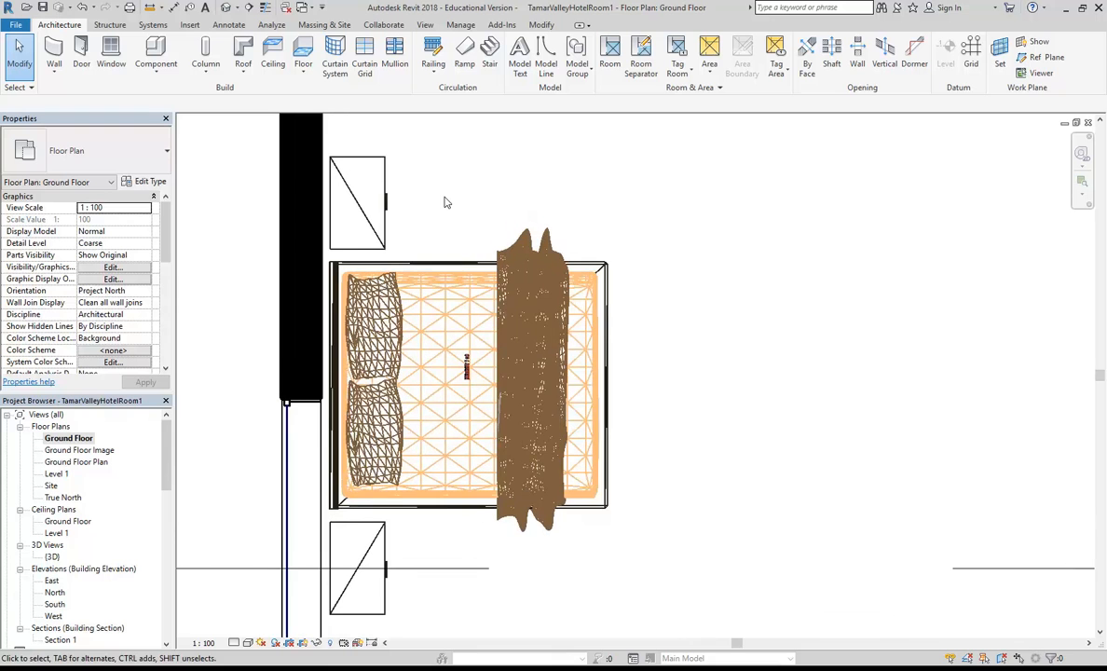
middle_click_drag(445, 202, 444, 180)
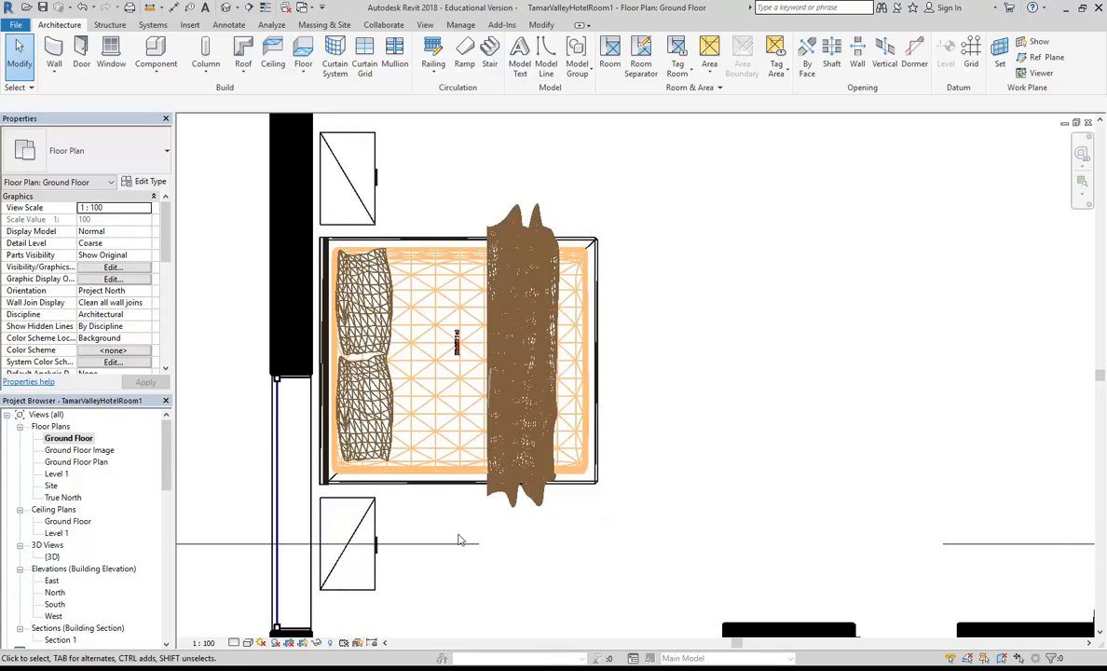
scroll(721, 433, "down", 1)
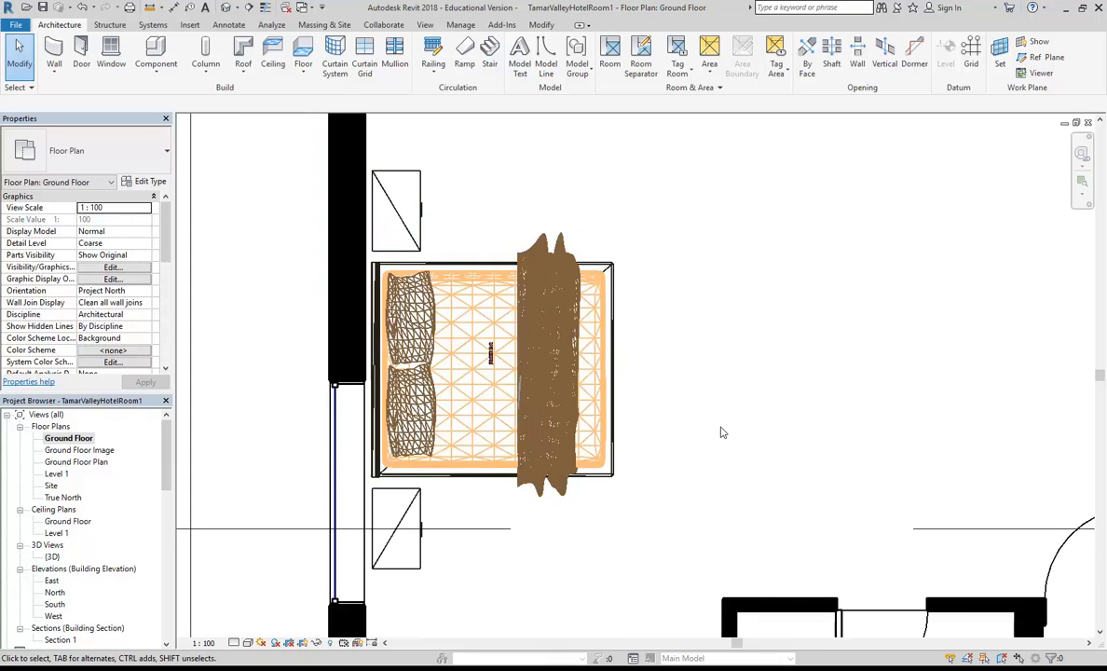
scroll(721, 432, "down", 3)
middle_click_drag(721, 432, 506, 354)
scroll(501, 375, "up", 1)
scroll(507, 354, "up", 2)
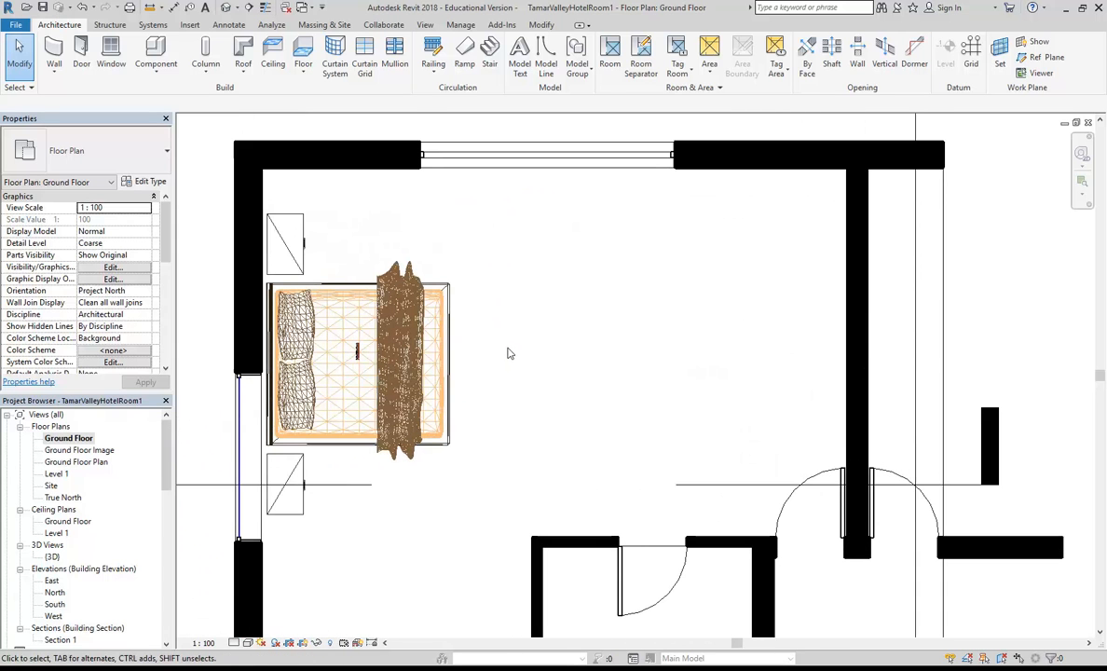
Create a perspective camera view from the main room's north-east corner, aimed south-west across the room.
left_click(236, 8)
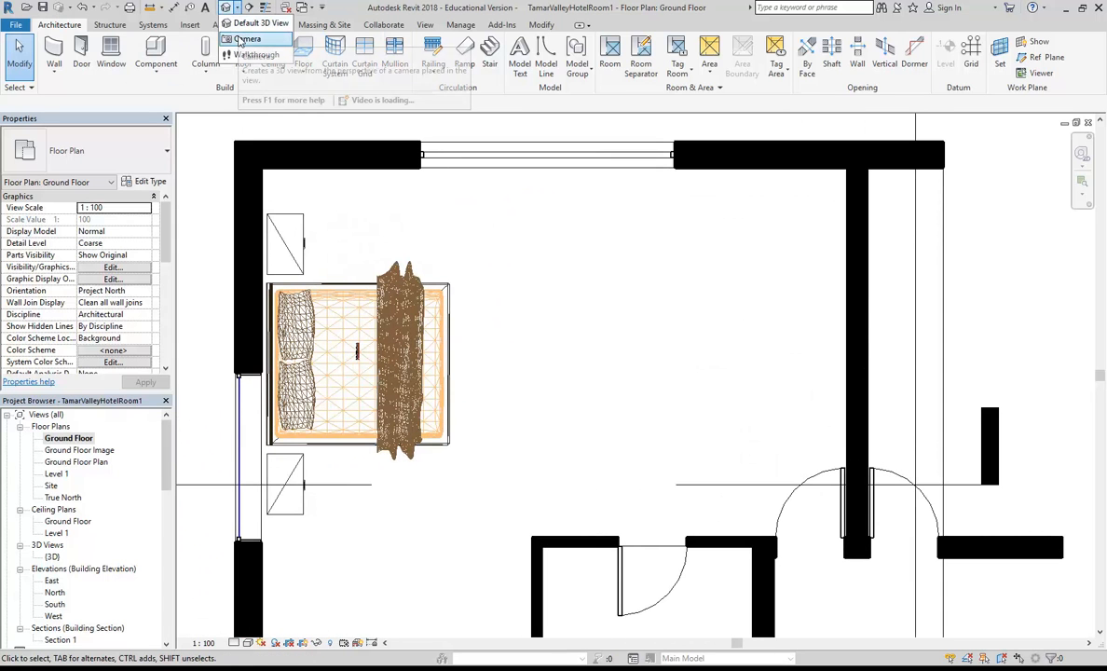
left_click(244, 40)
left_click(836, 180)
scroll(703, 234, "down", 3)
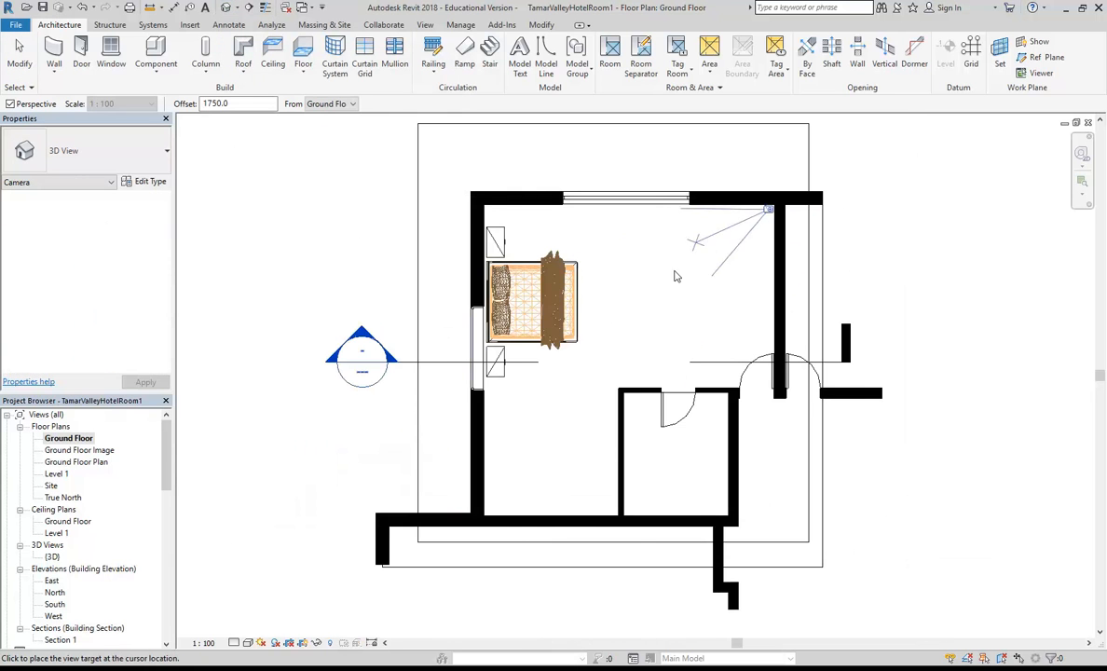
left_click(310, 486)
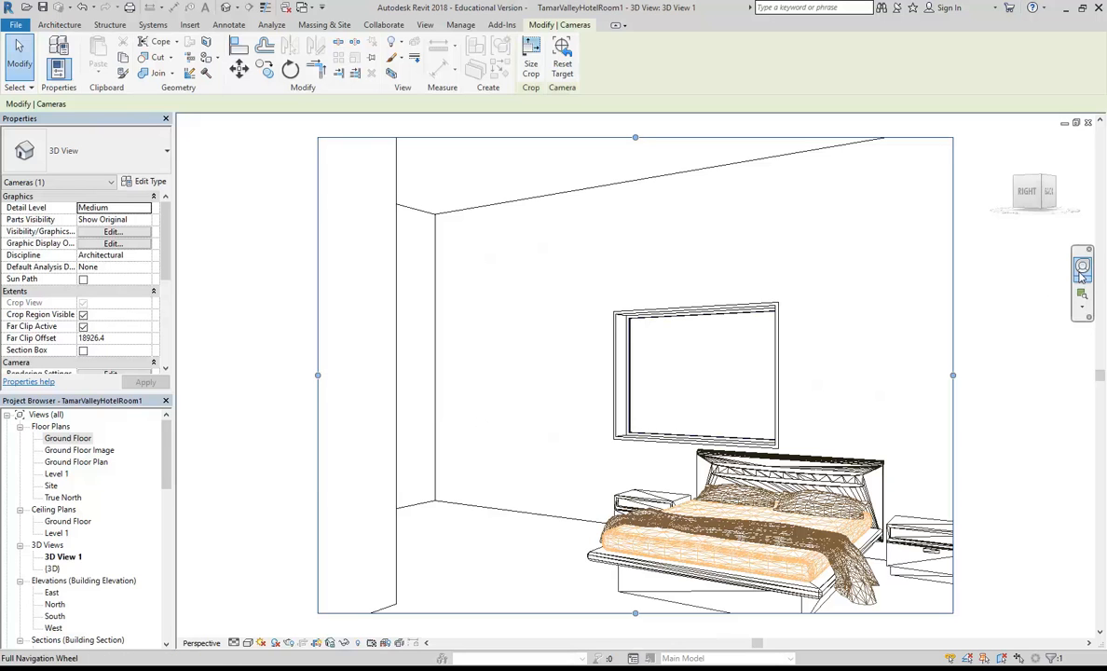
Reorient the camera view to face the bed and the west wall's window nearly straight on.
left_click_drag(521, 269, 817, 308)
left_click_drag(652, 364, 754, 376)
key("Escape")
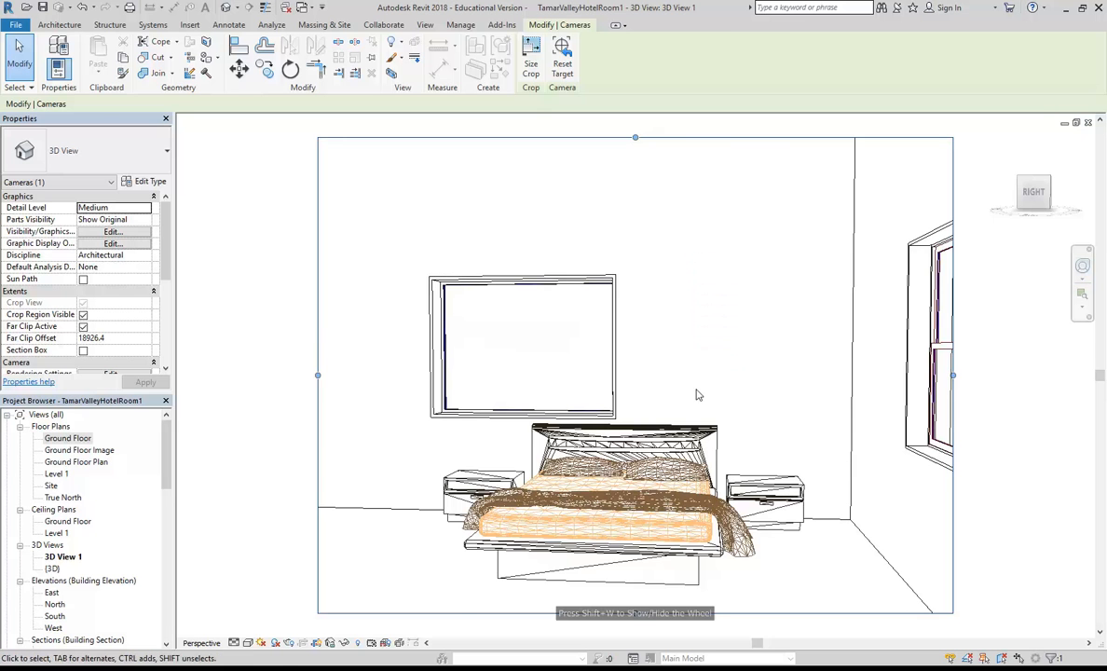
left_click(661, 526)
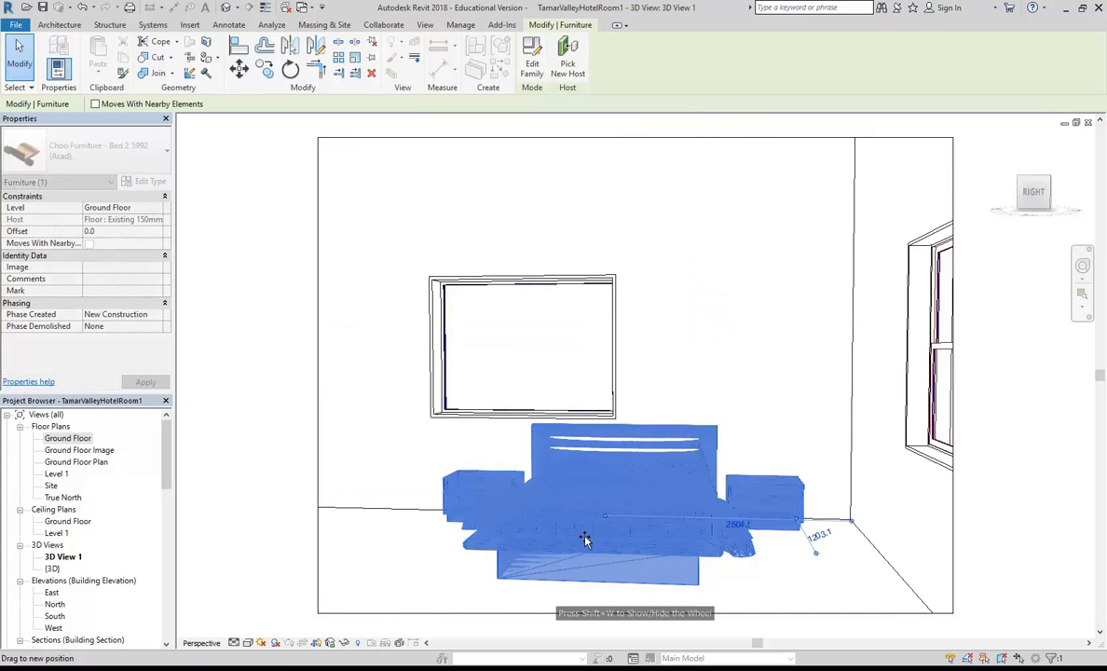
key("Escape")
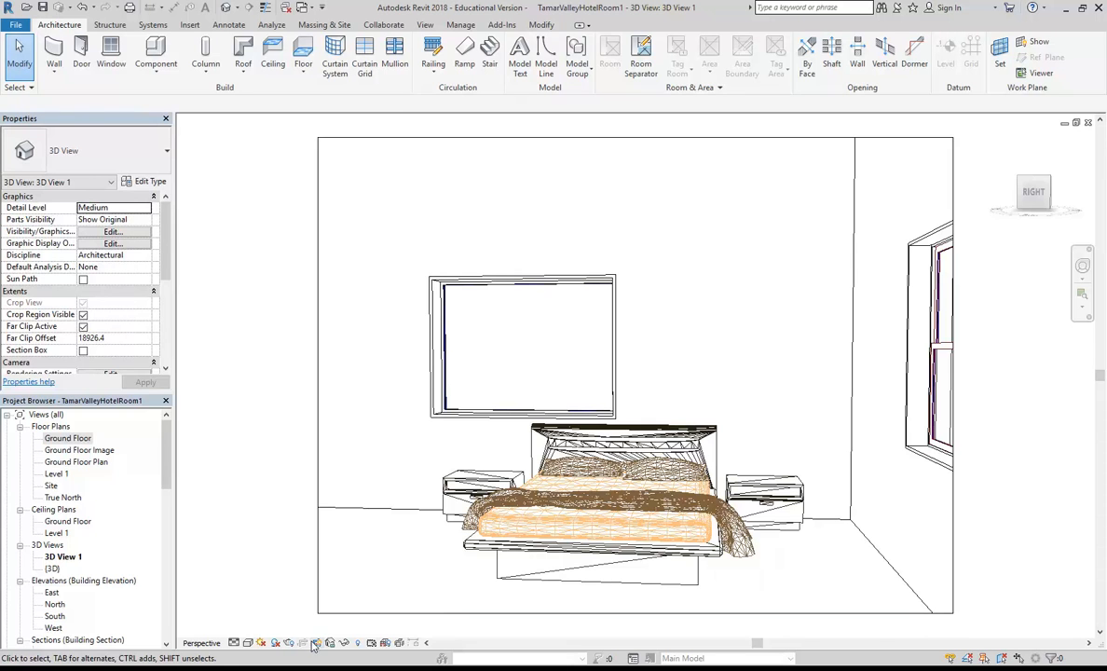
Render the camera view at Draft quality with the Interior: Artificial only lighting scheme, then close the rendering.
left_click(316, 643)
left_click(117, 67)
left_click(115, 69)
left_click(130, 191)
left_click(112, 244)
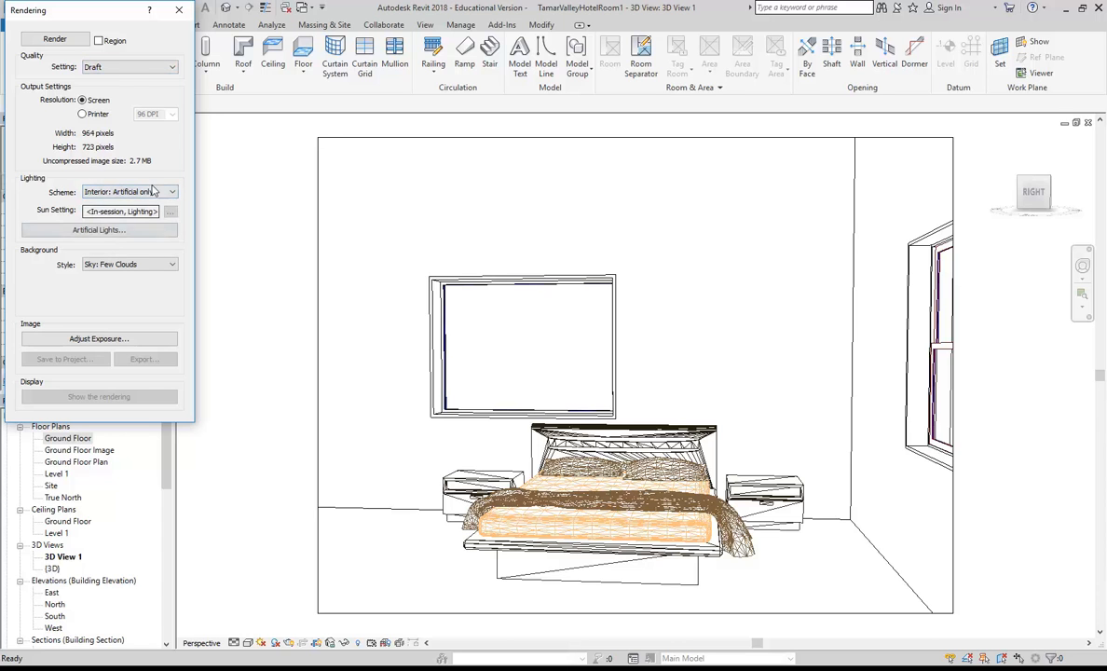
left_click(51, 39)
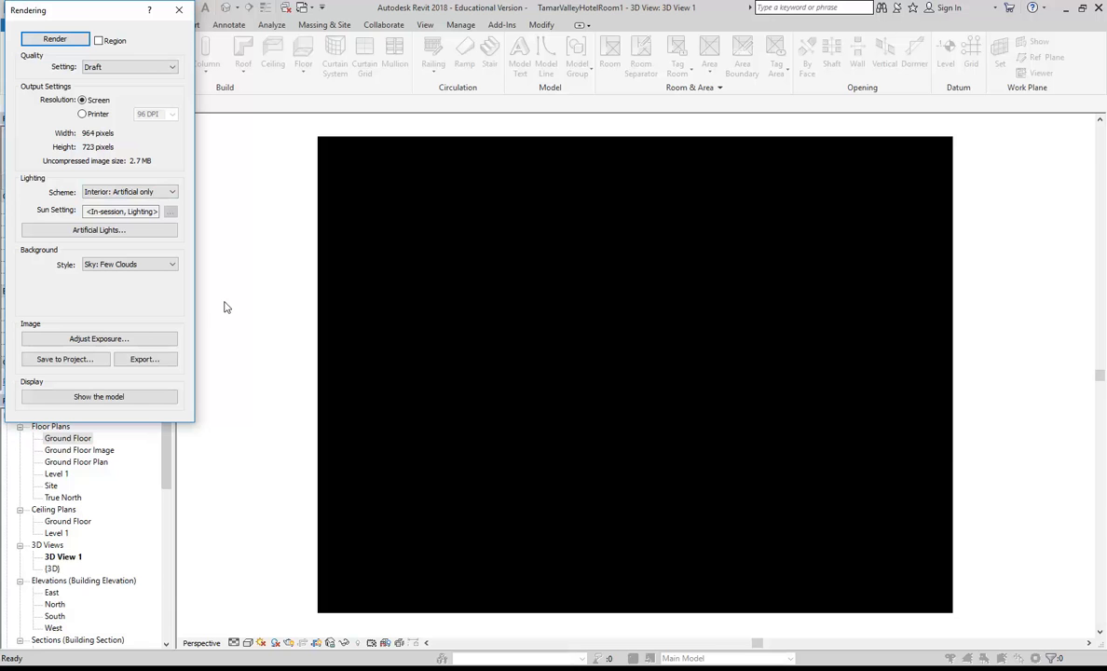
left_click(182, 9)
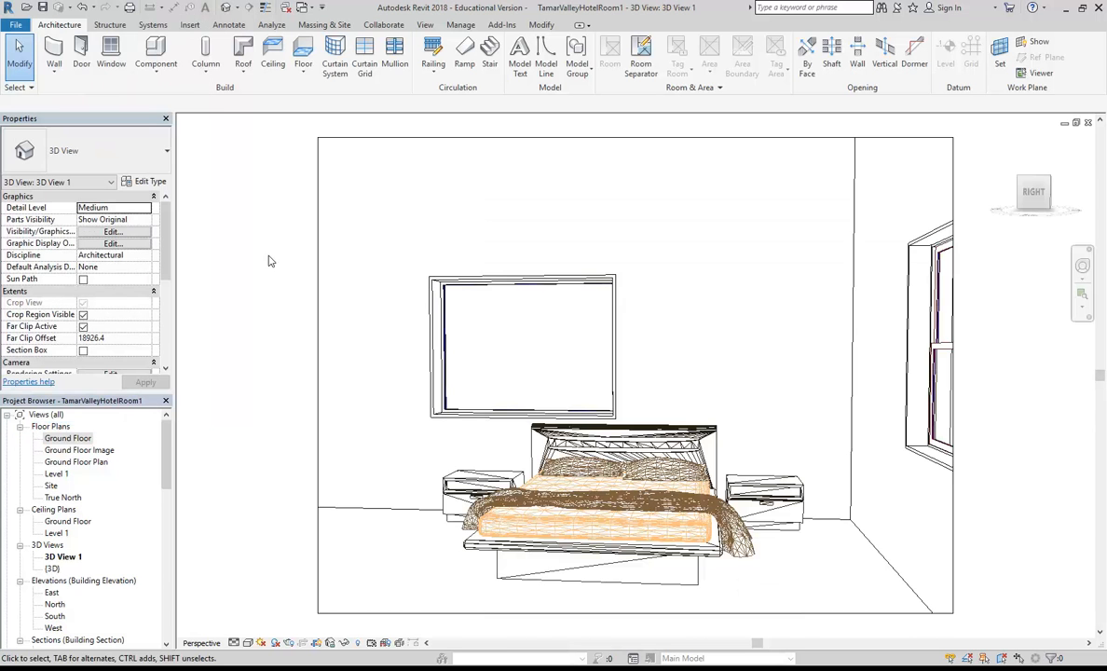
Show 3D View 1's camera in the Ground Floor plan, move it west out of the east wall into the room, and reopen 3D View 1.
double_click(69, 440)
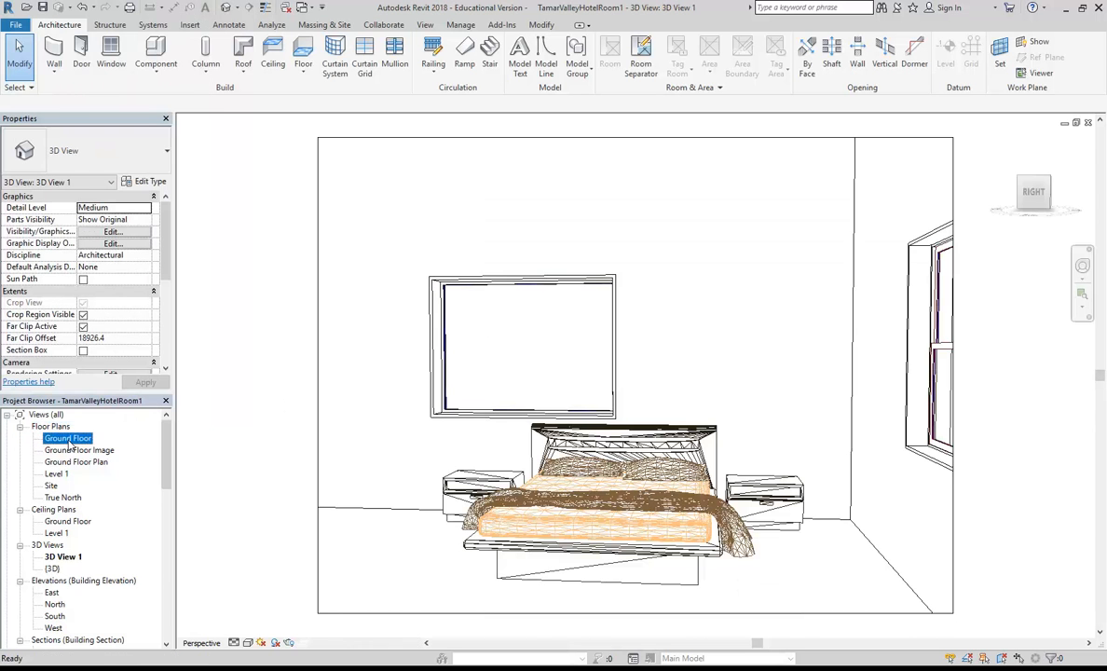
right_click(62, 558)
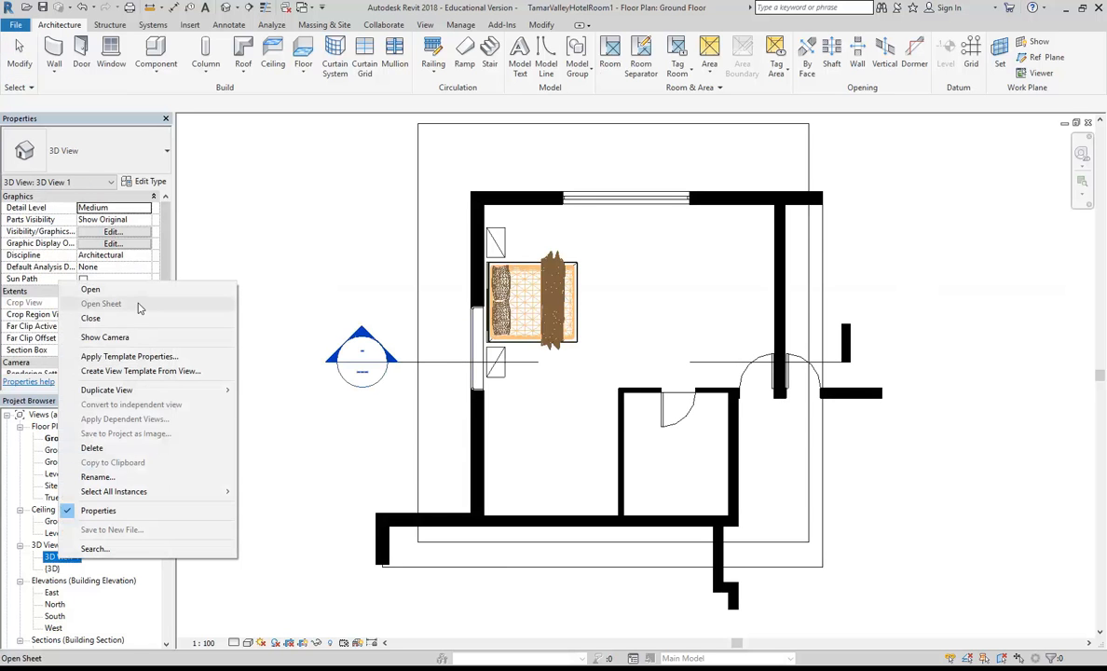
left_click(107, 338)
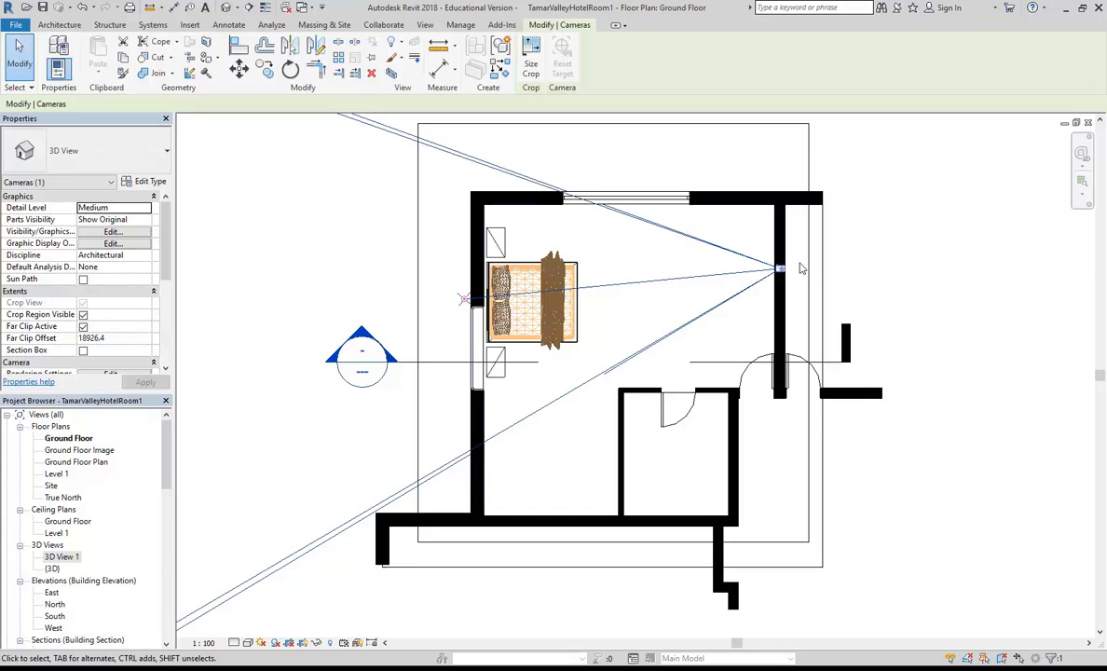
scroll(802, 262, "up", 5)
left_click_drag(770, 295, 693, 287)
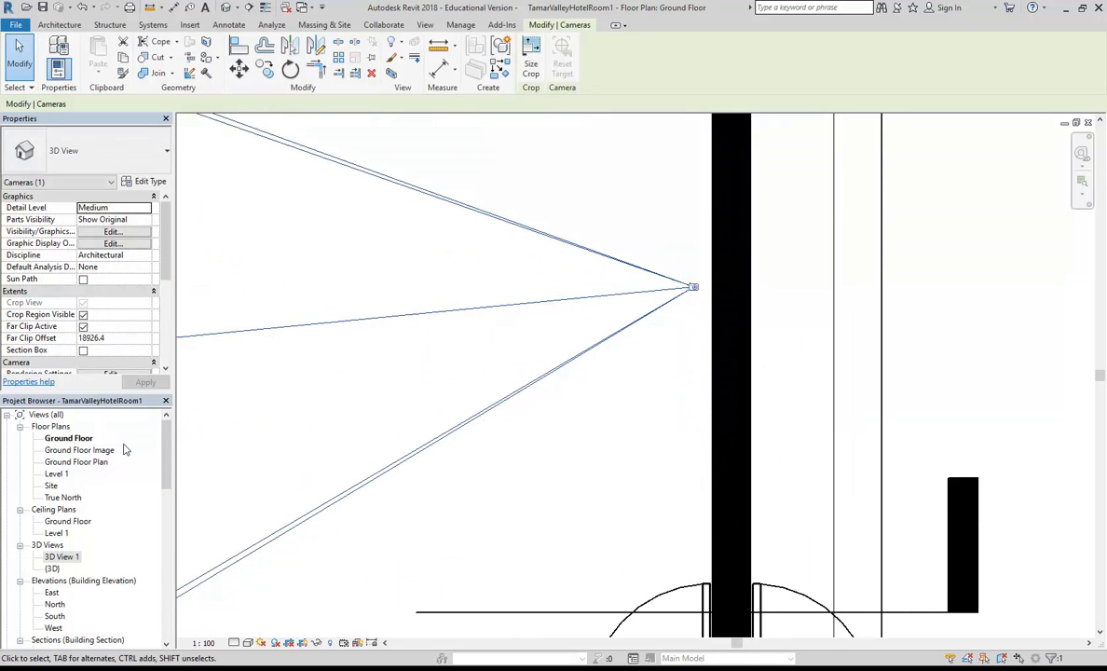
double_click(62, 557)
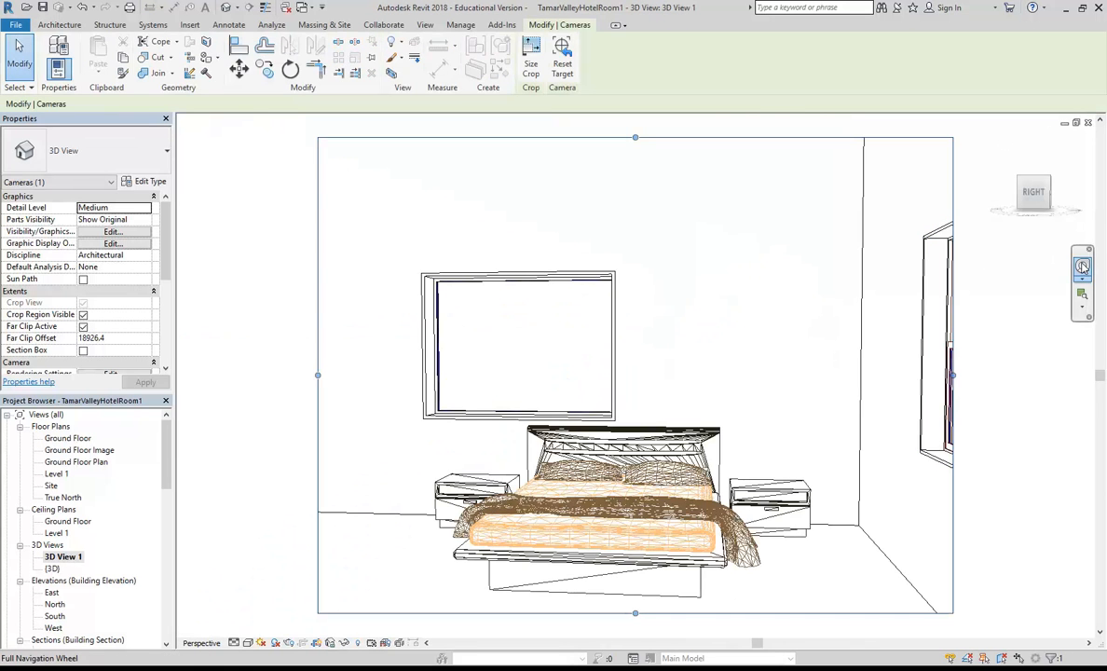
left_click(1082, 267)
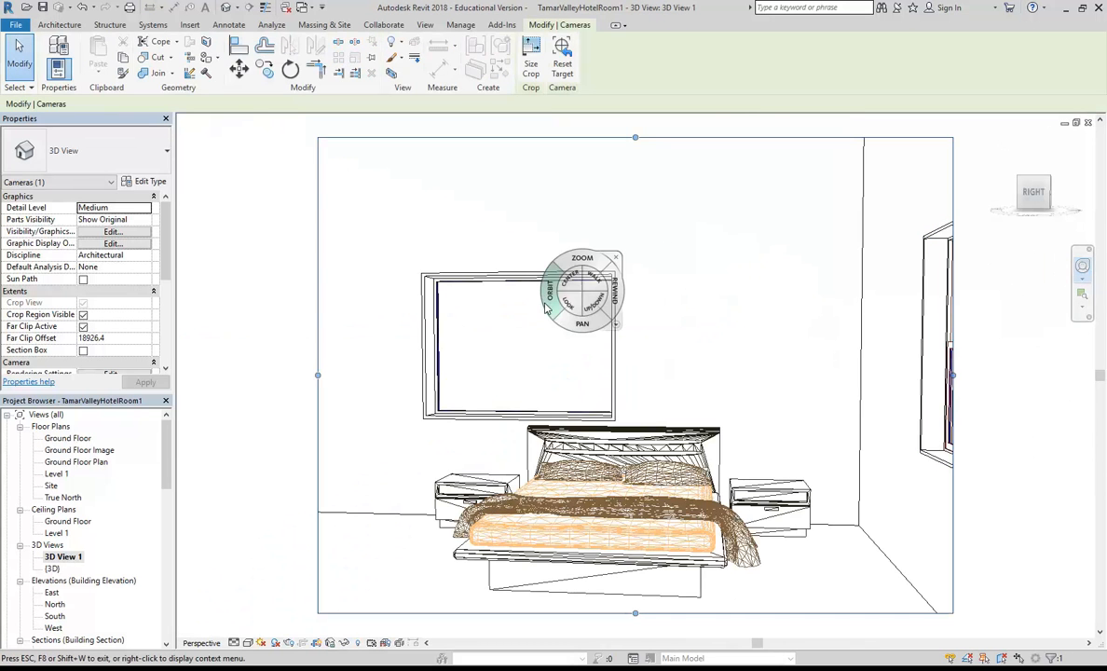
left_click(615, 261)
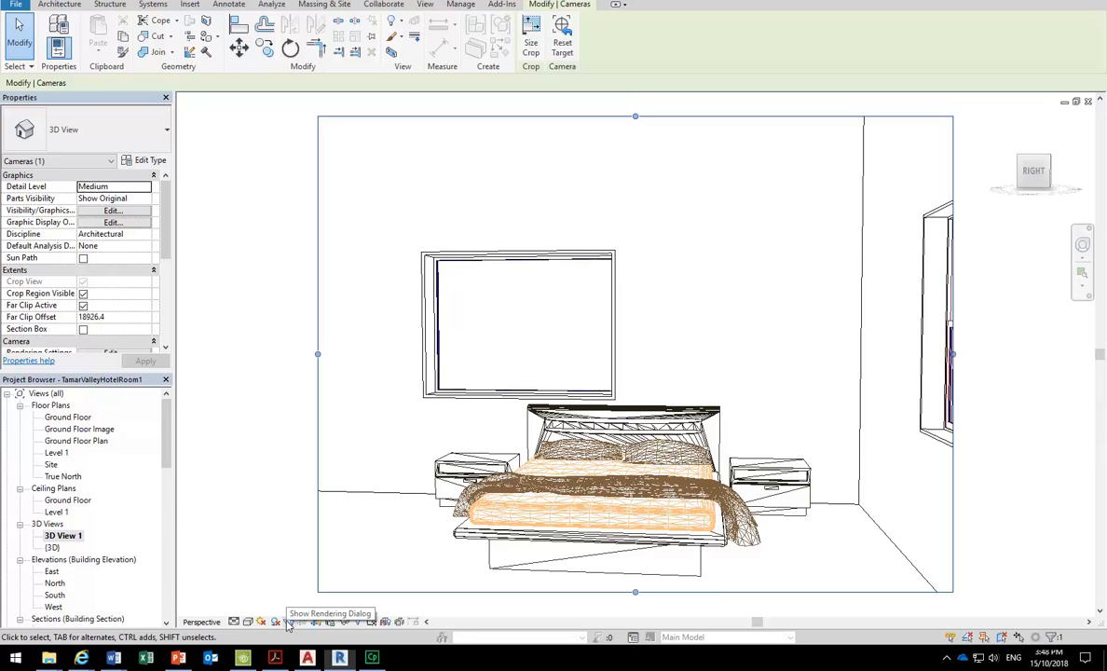
Render 3D View 1 again at Draft quality with Interior: Artificial only lighting.
left_click(289, 622)
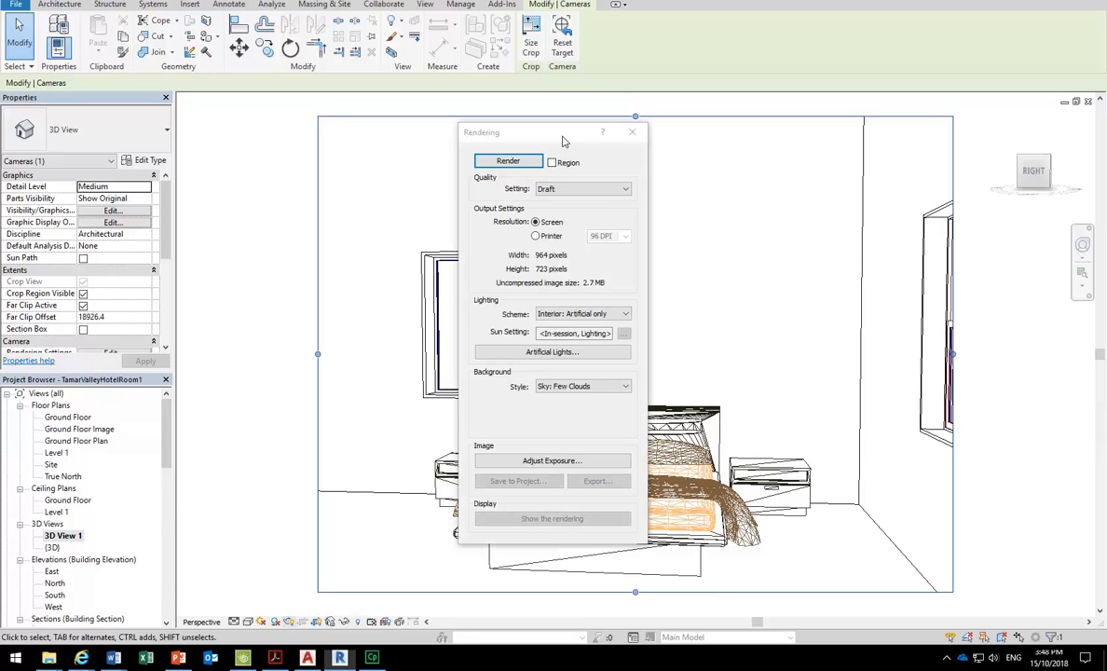
left_click_drag(564, 141, 272, 90)
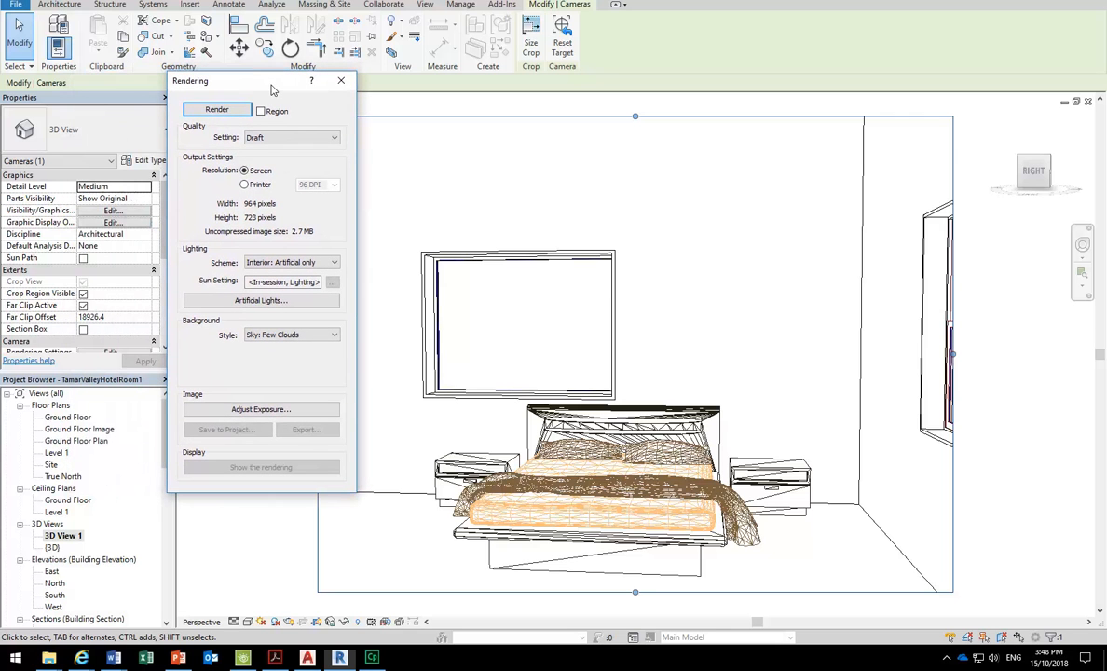
left_click(228, 110)
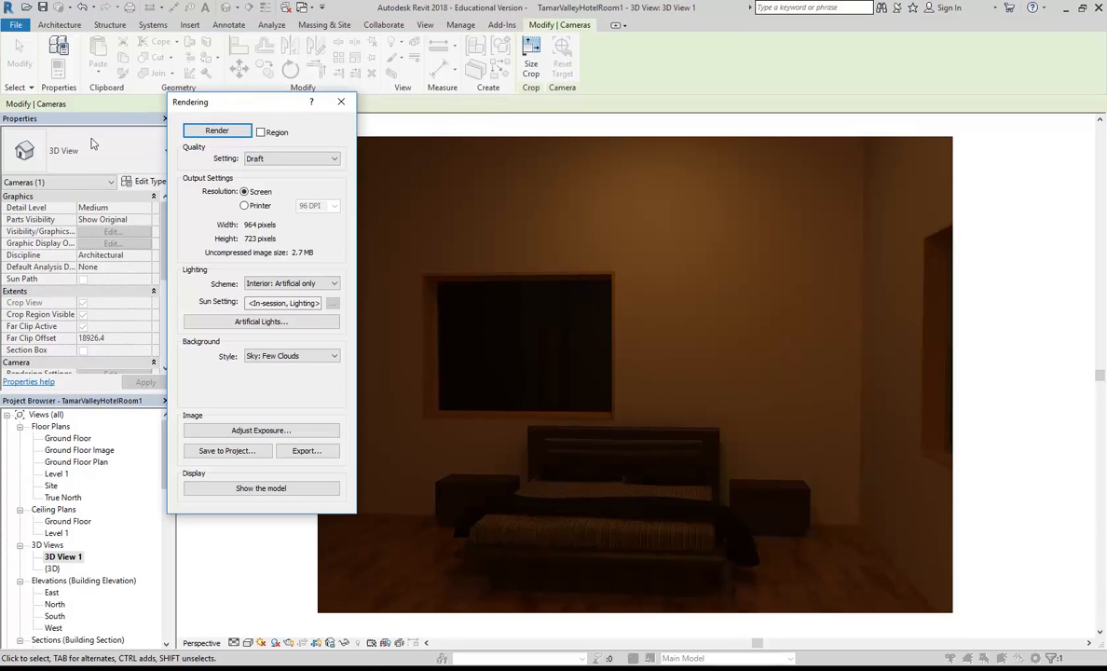
Brighten the rendered image by setting the exposure value to 3.78, then close the rendering.
left_click(245, 430)
left_click_drag(173, 164, 162, 165)
left_click(246, 352)
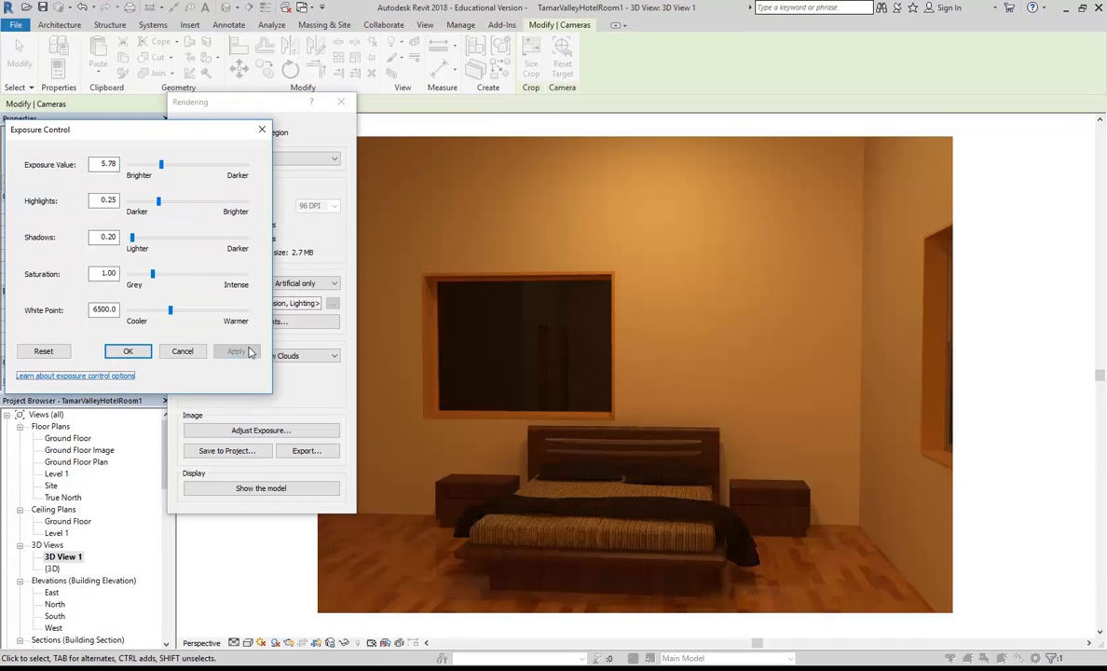
left_click_drag(161, 164, 150, 165)
left_click(236, 352)
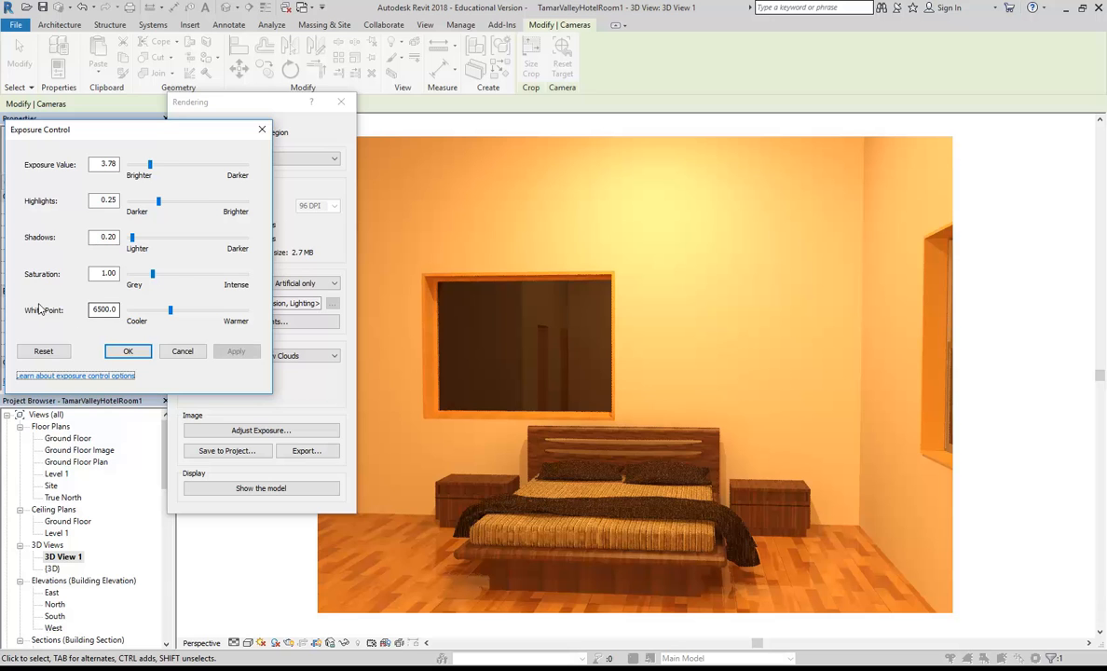
left_click(126, 354)
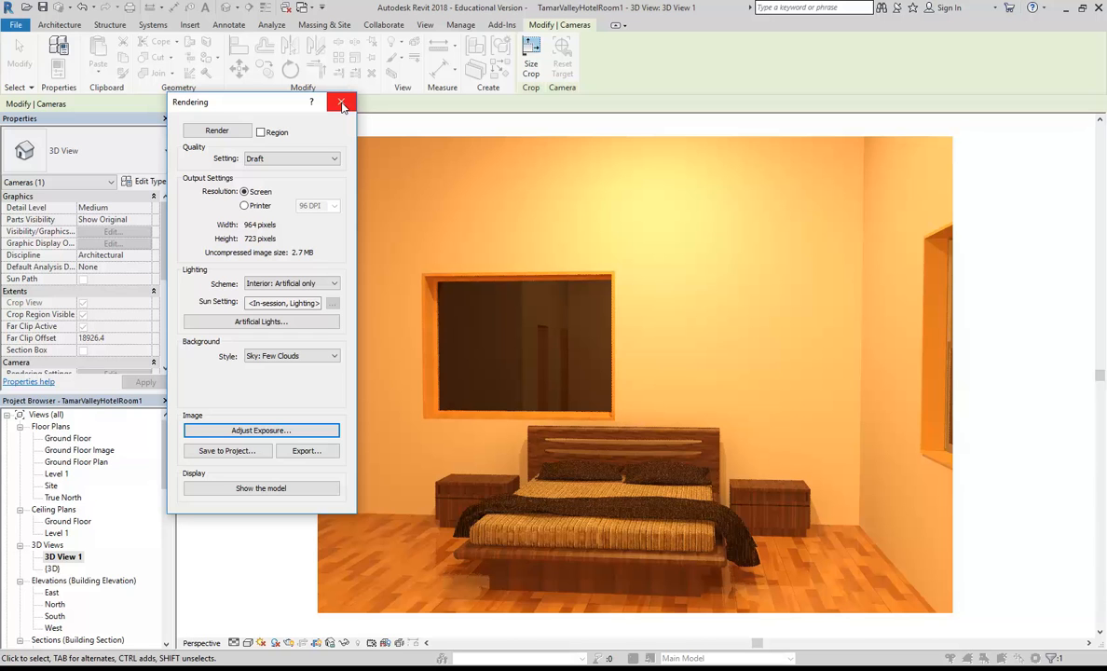
left_click(341, 104)
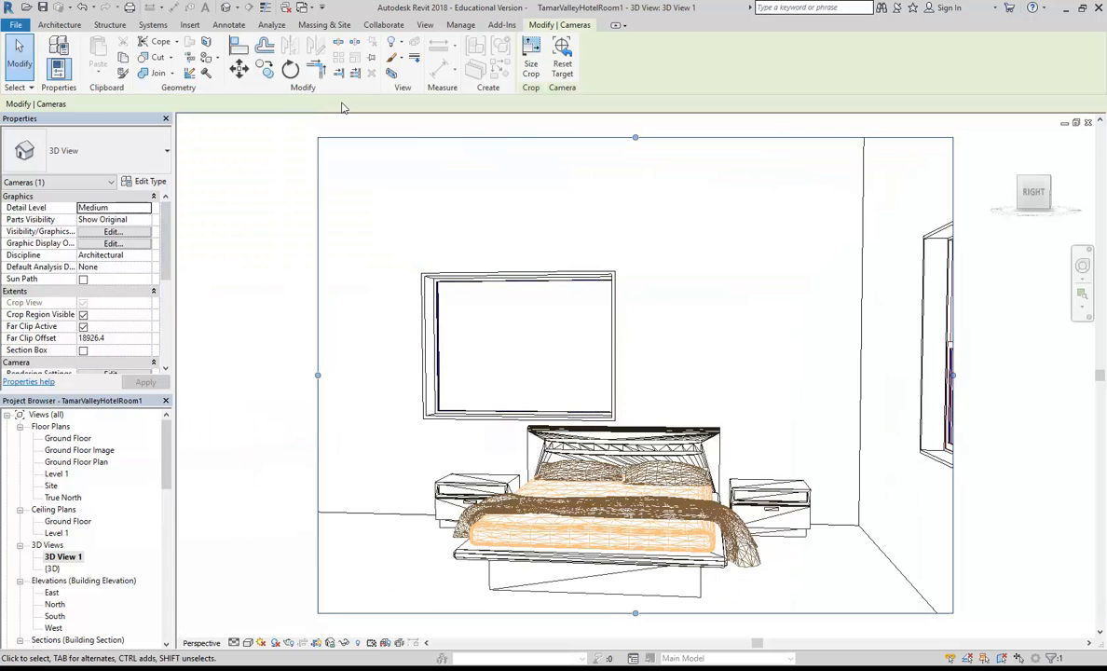
left_click(561, 214)
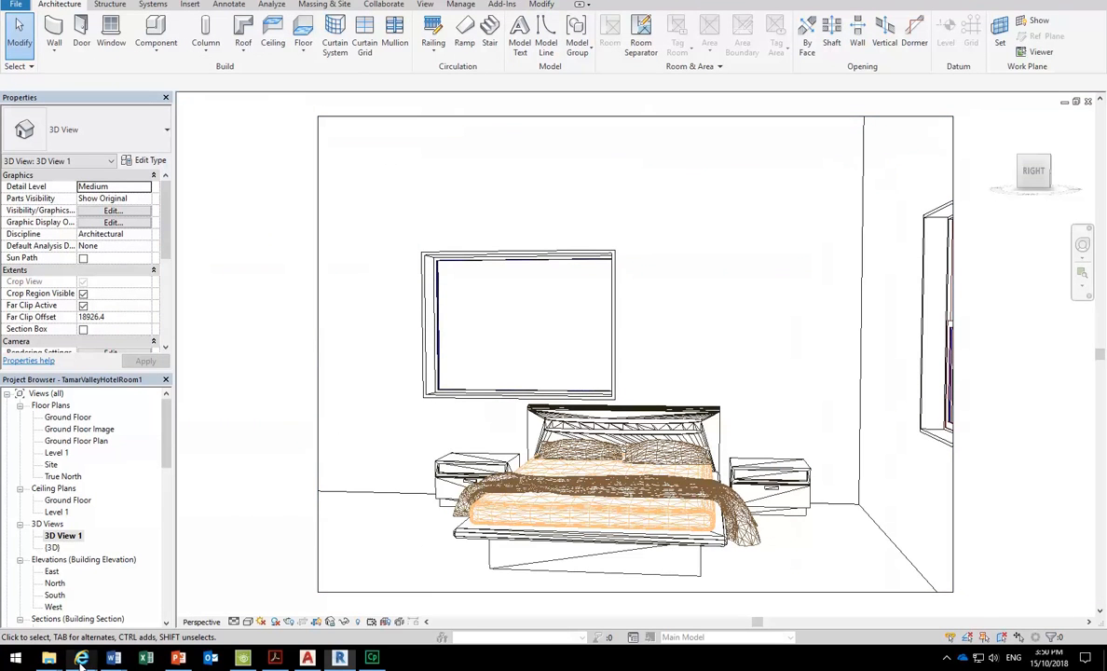
Switch to Internet Explorer and open google.com in a new tab.
mouse_move(81, 659)
left_click(79, 555)
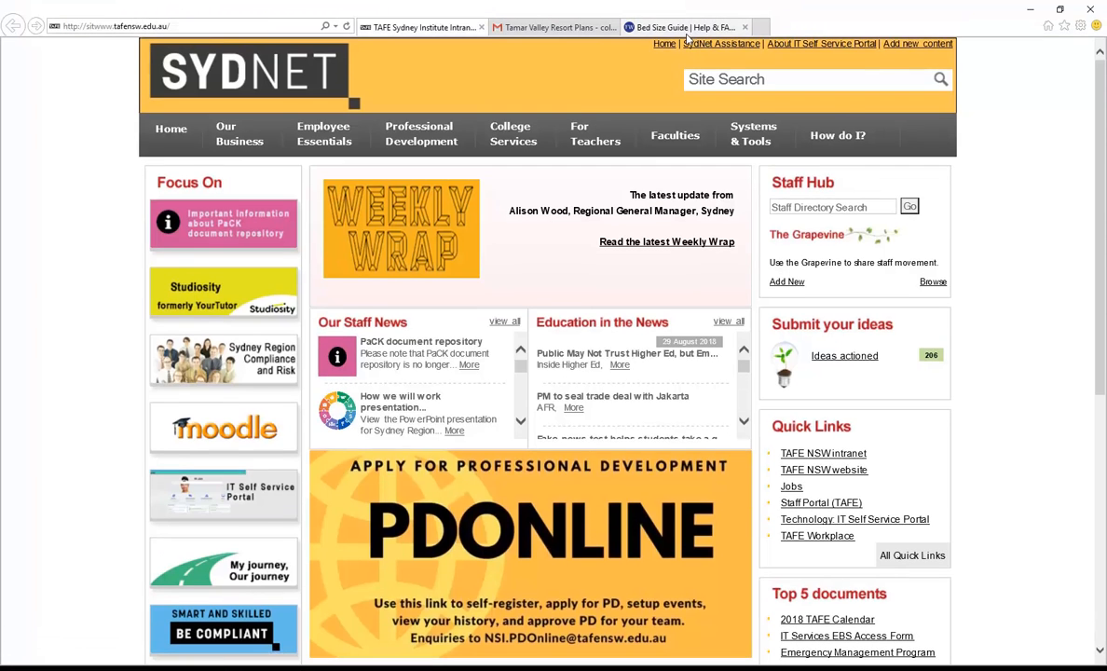
left_click(695, 6)
left_click(764, 27)
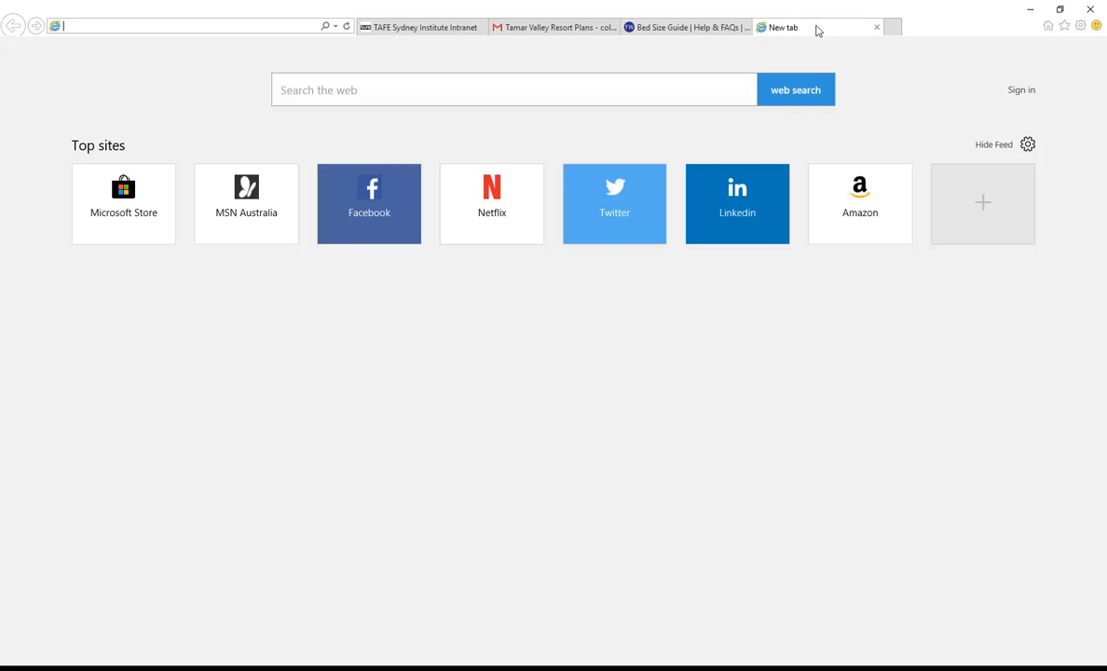
left_click(168, 26)
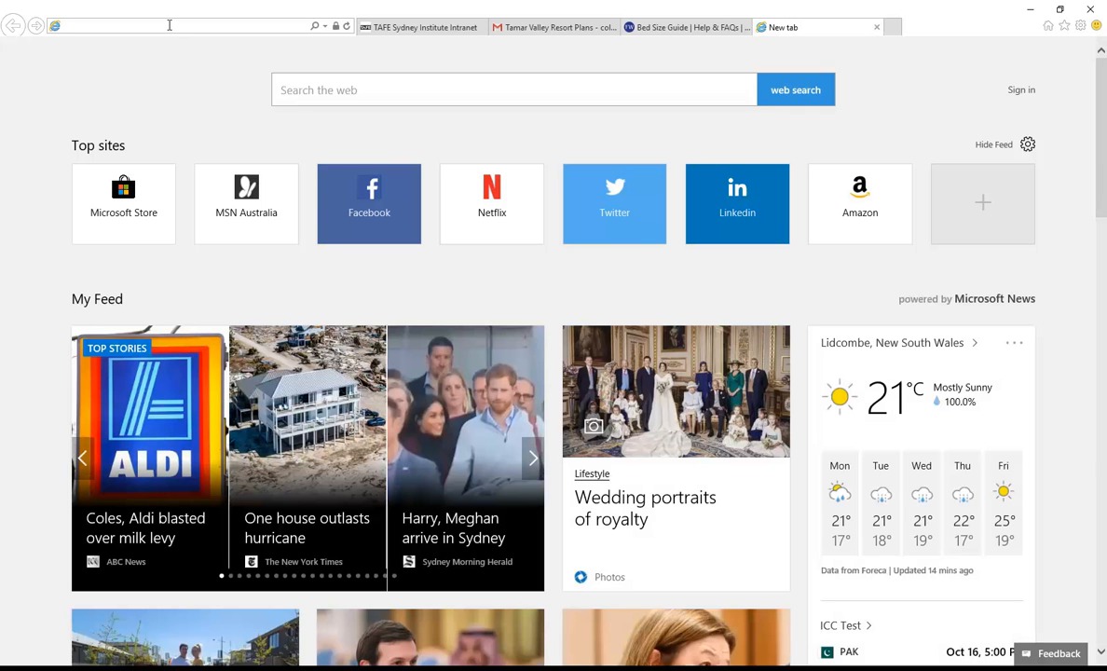
type("google.com/")
key("Return")
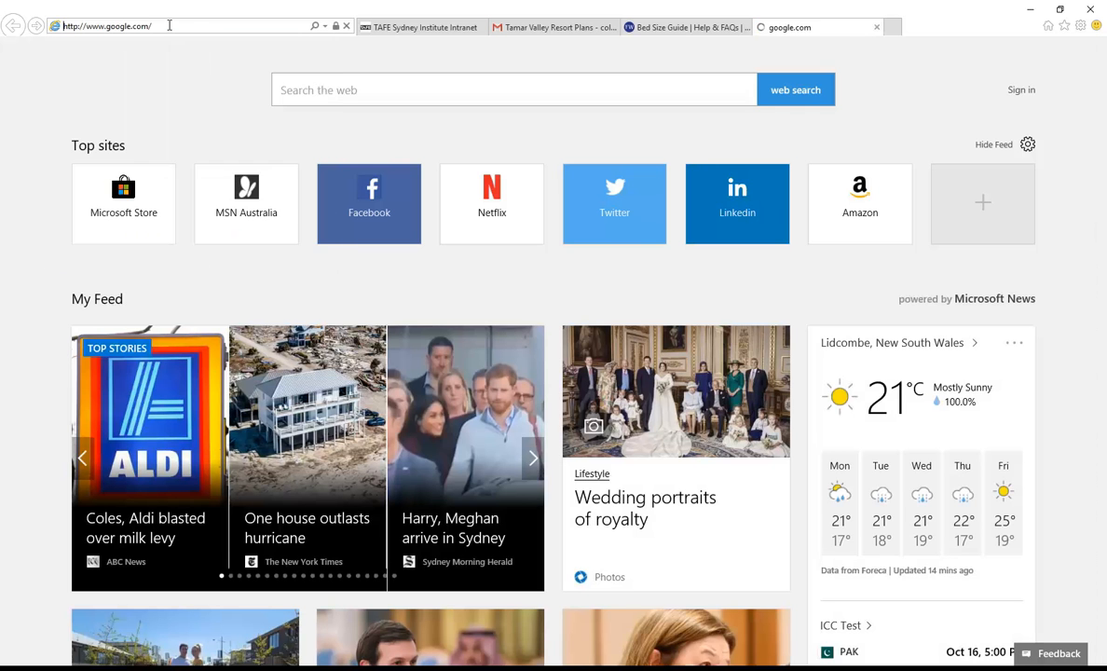
Search Google for "revit city", open the RevitCity.com site and look over its home page.
type("re")
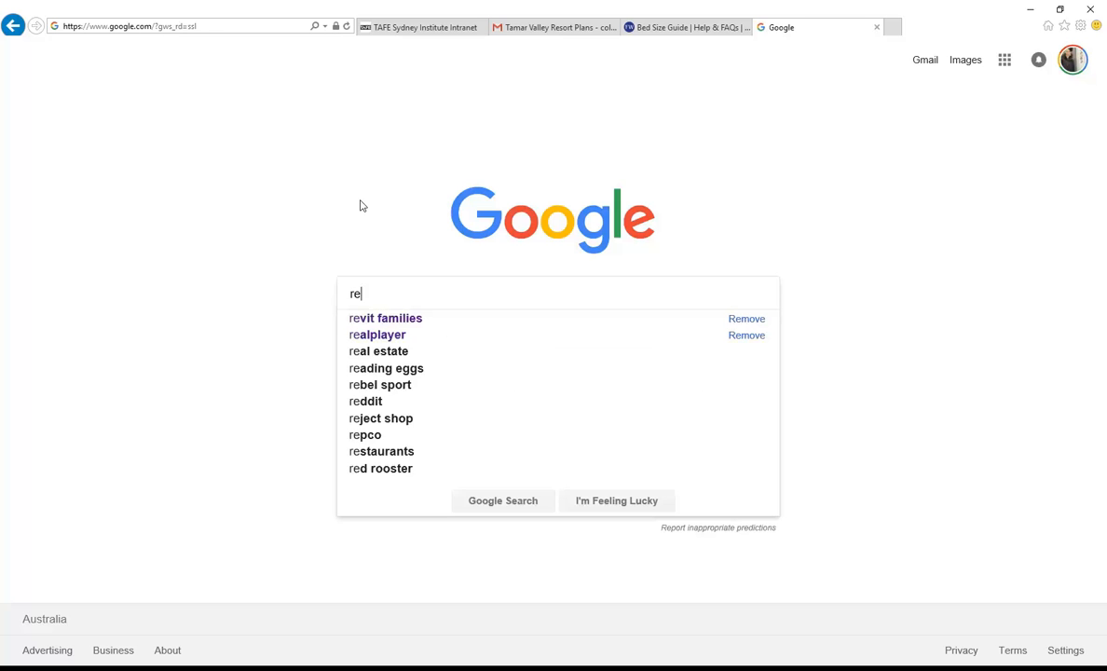
type("vit city")
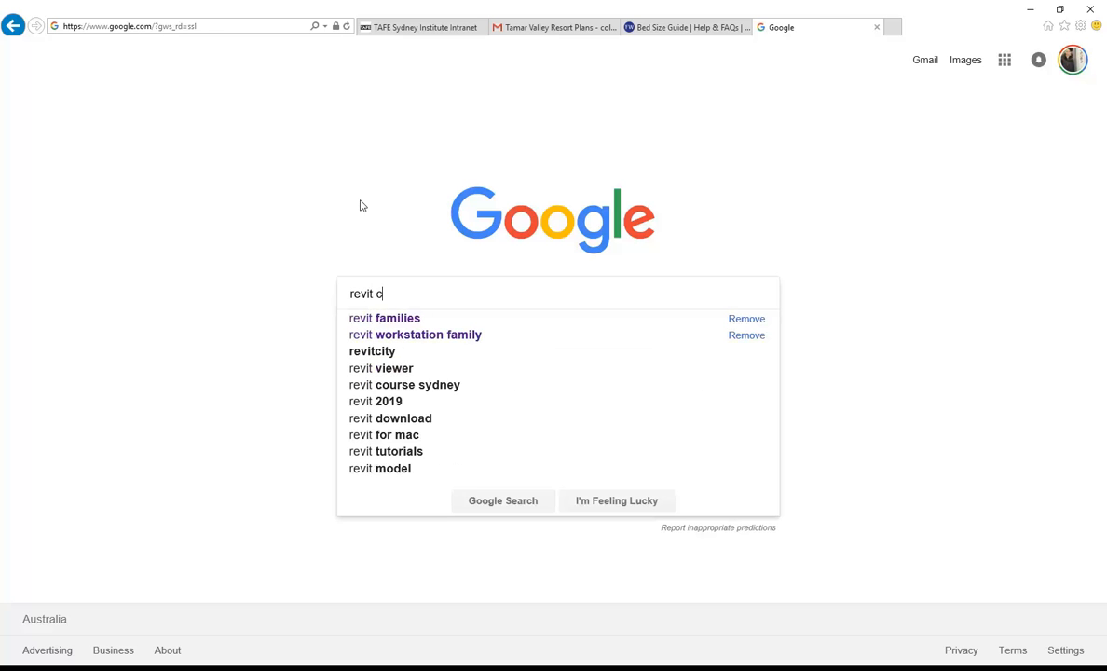
key("Return")
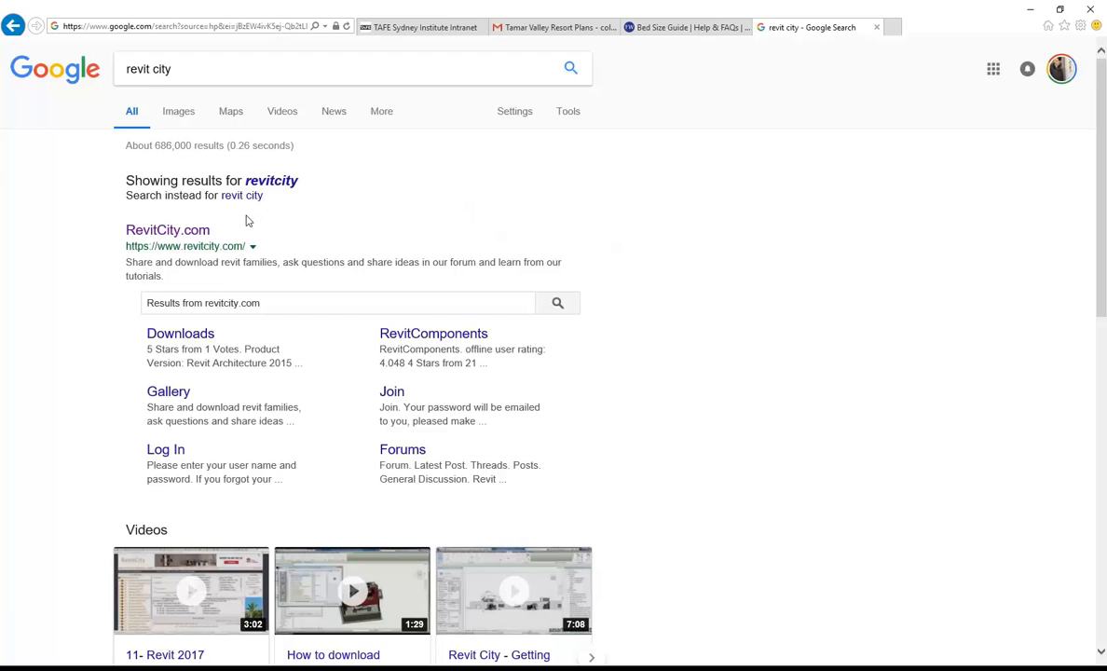
left_click(156, 242)
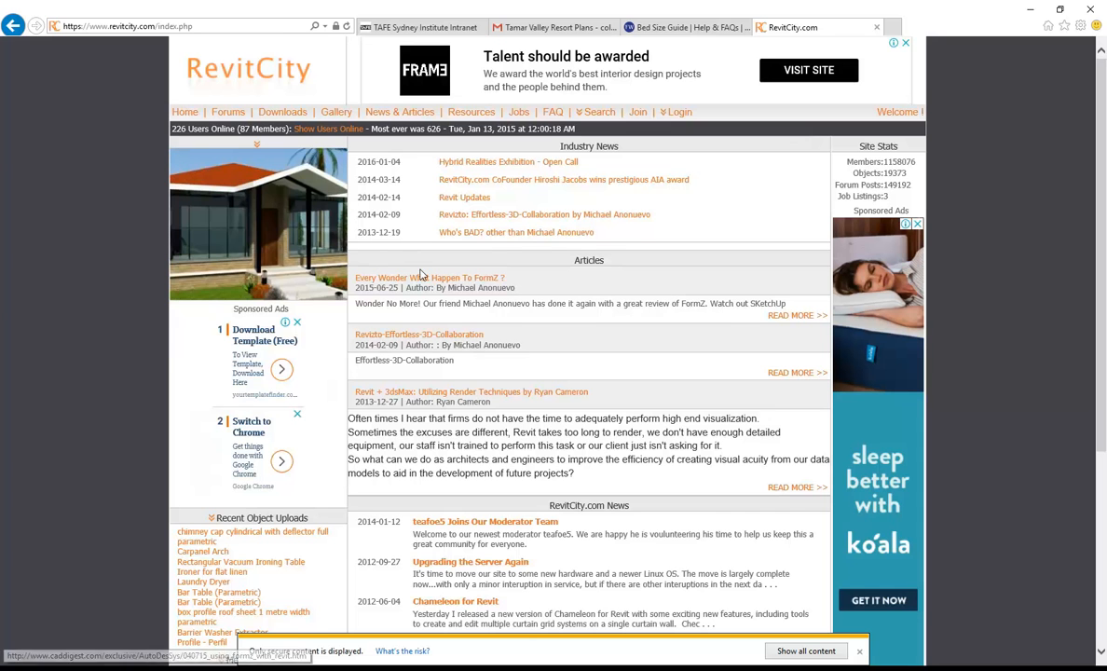
scroll(375, 389, "down", 3)
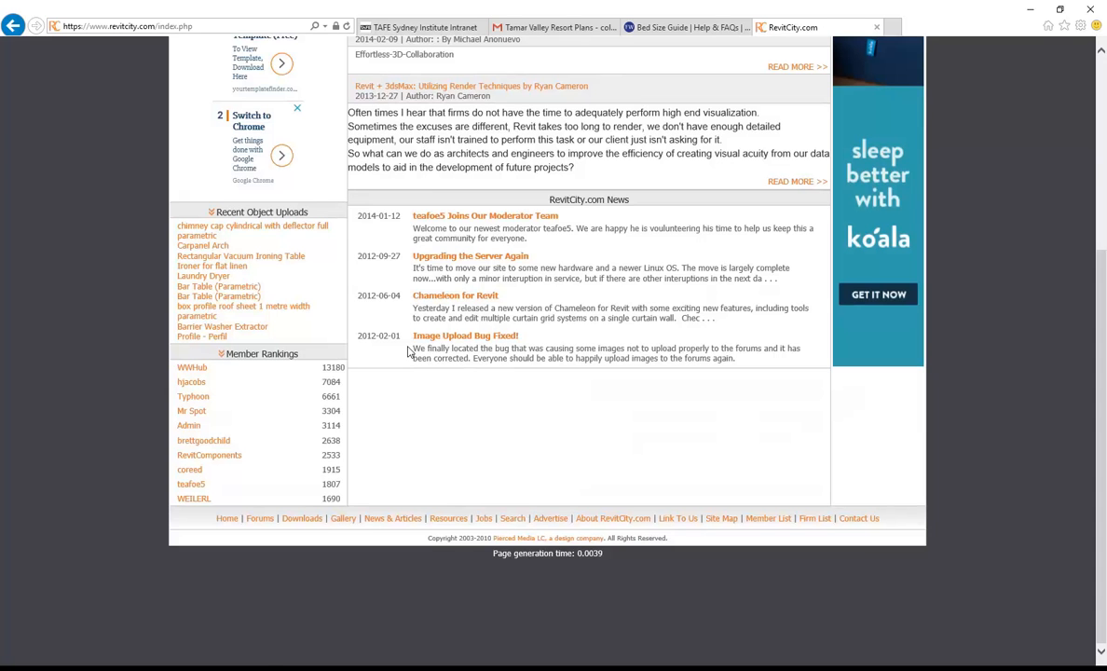
scroll(183, 289, "up", 1)
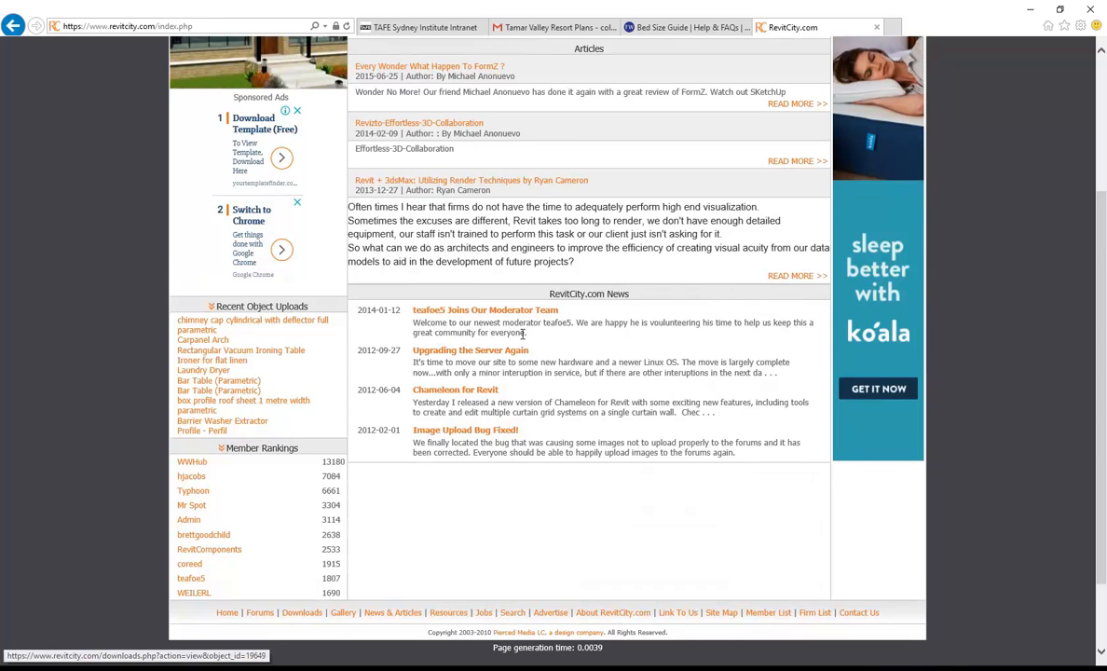
scroll(459, 261, "up", 1)
scroll(459, 261, "up", 2)
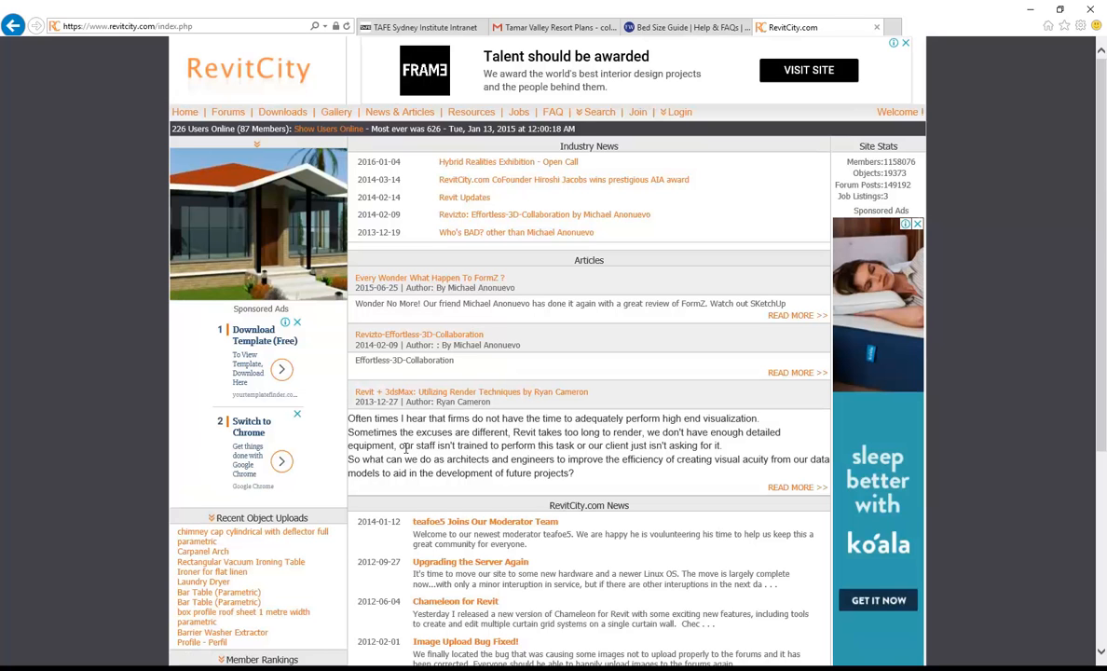
scroll(404, 443, "down", 3)
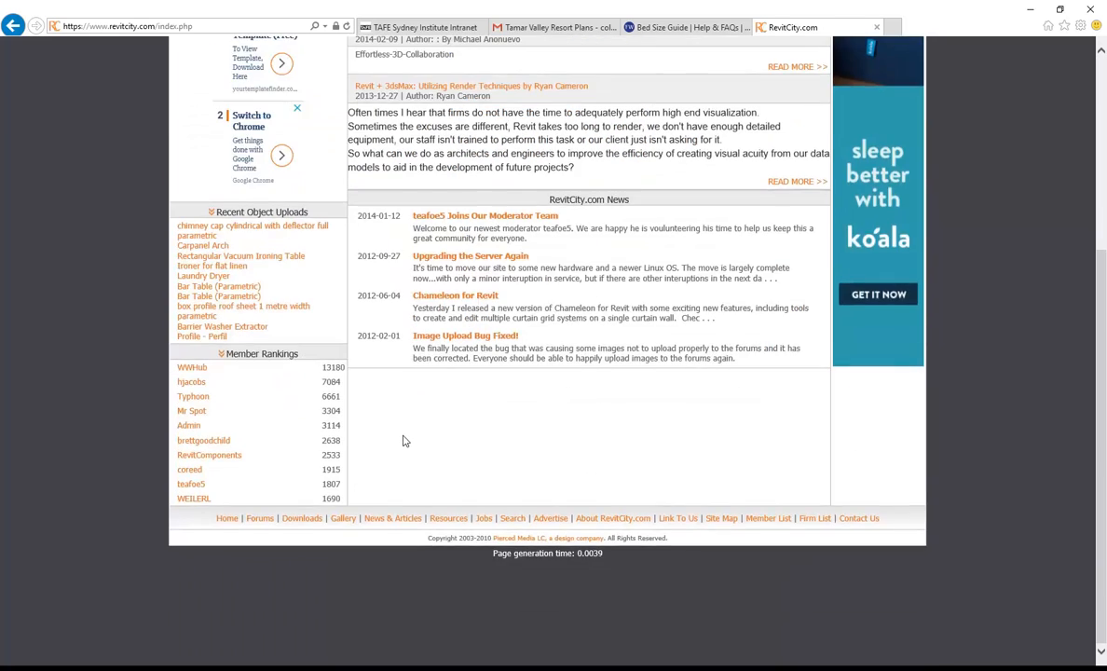
scroll(404, 442, "up", 4)
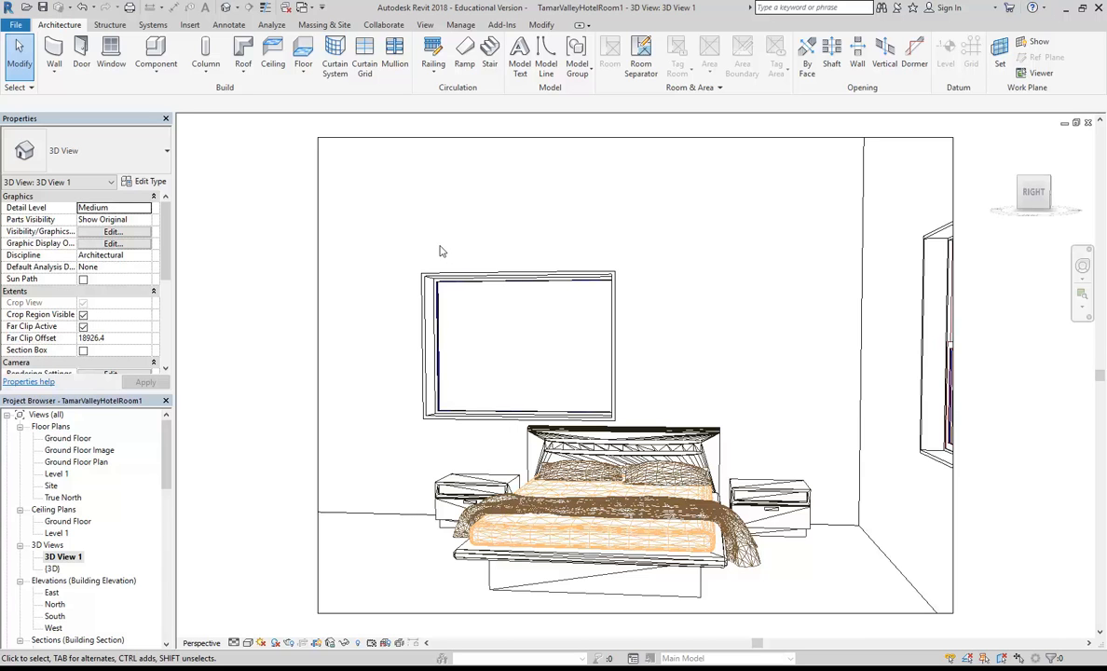
Switch back to Revit, open the Section 1 view and examine the room's height, walls, floor and level lines.
scroll(151, 406, "down", 2)
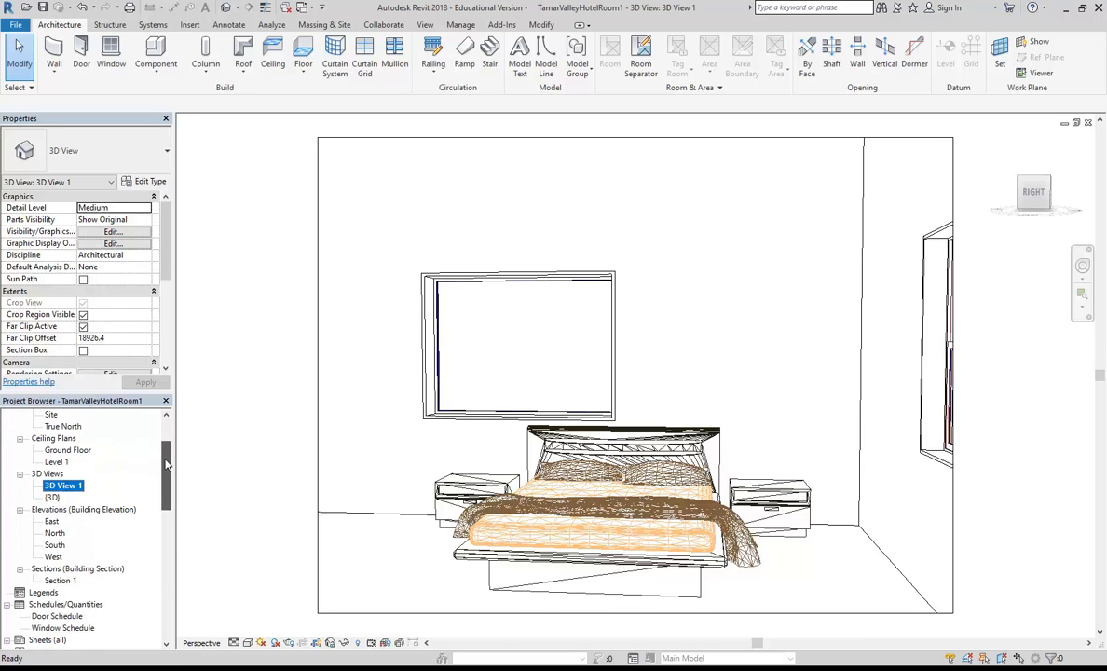
left_click(63, 485)
double_click(60, 580)
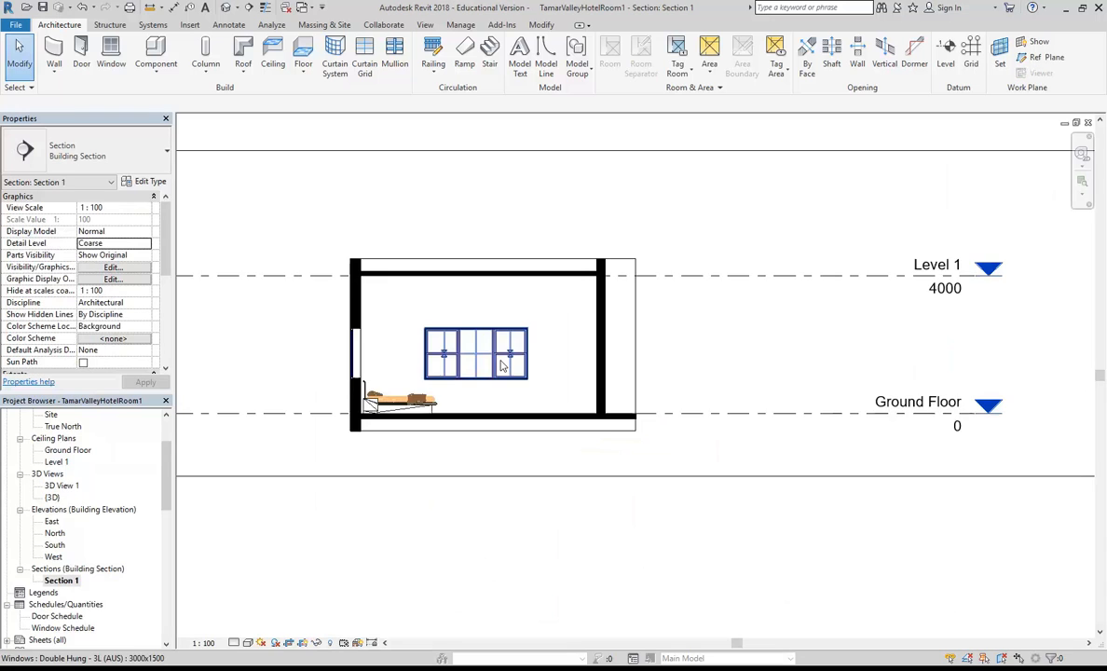
scroll(266, 309, "up", 5)
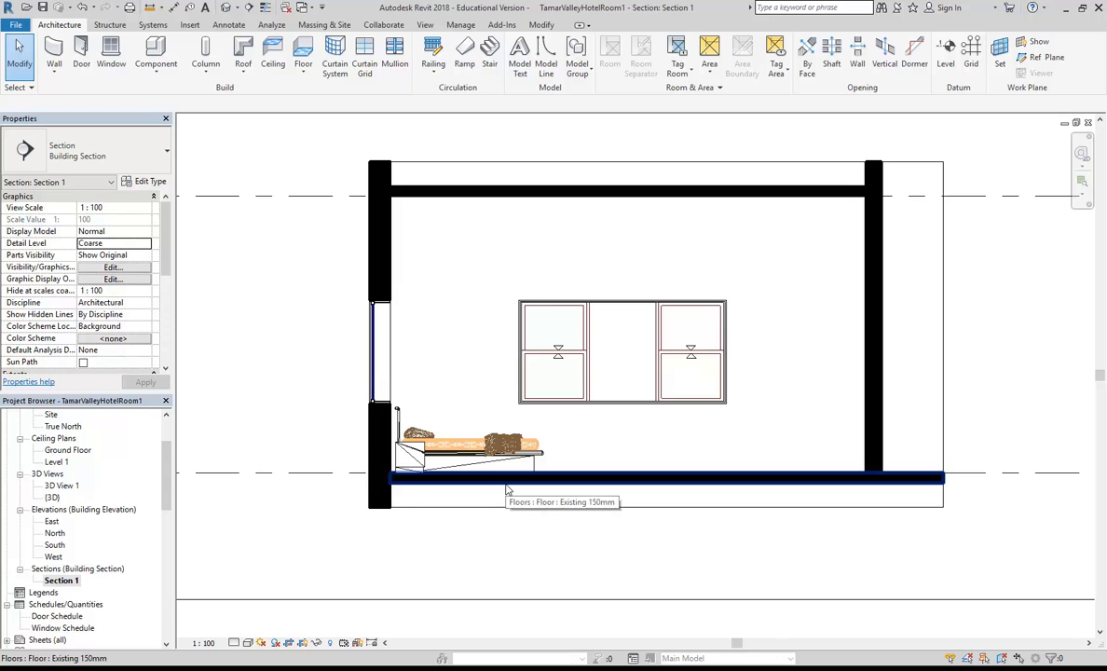
middle_click_drag(507, 489, 482, 511)
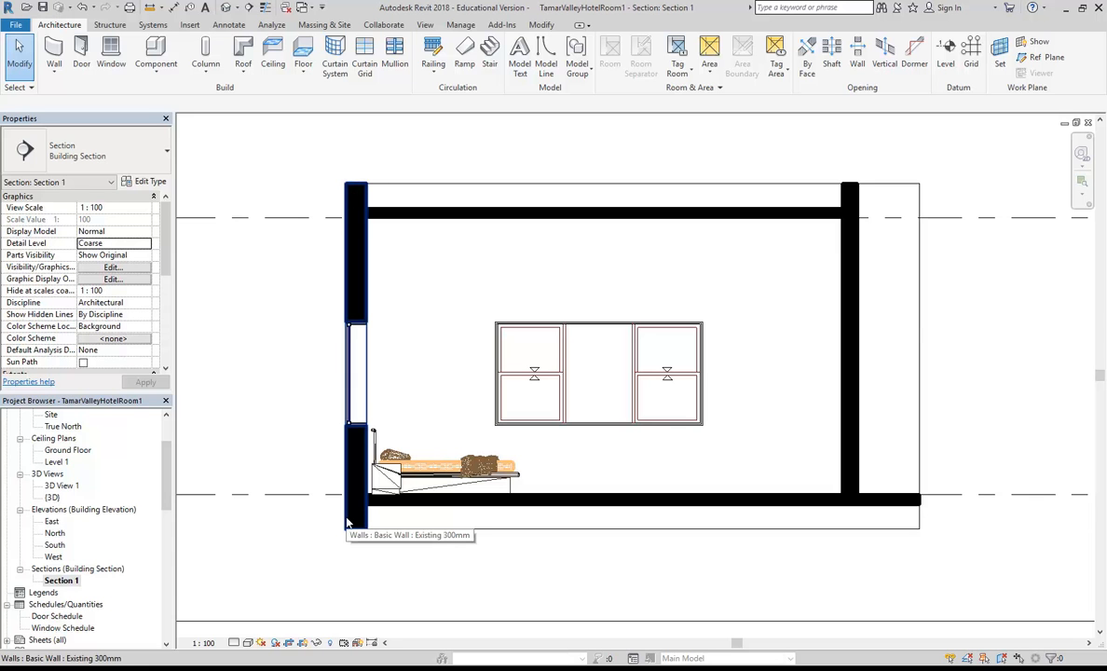
scroll(450, 373, "down", 1)
mouse_move(450, 373)
middle_mouse_down()
mouse_move(314, 379)
mouse_move(466, 382)
middle_mouse_up()
scroll(453, 372, "down", 1)
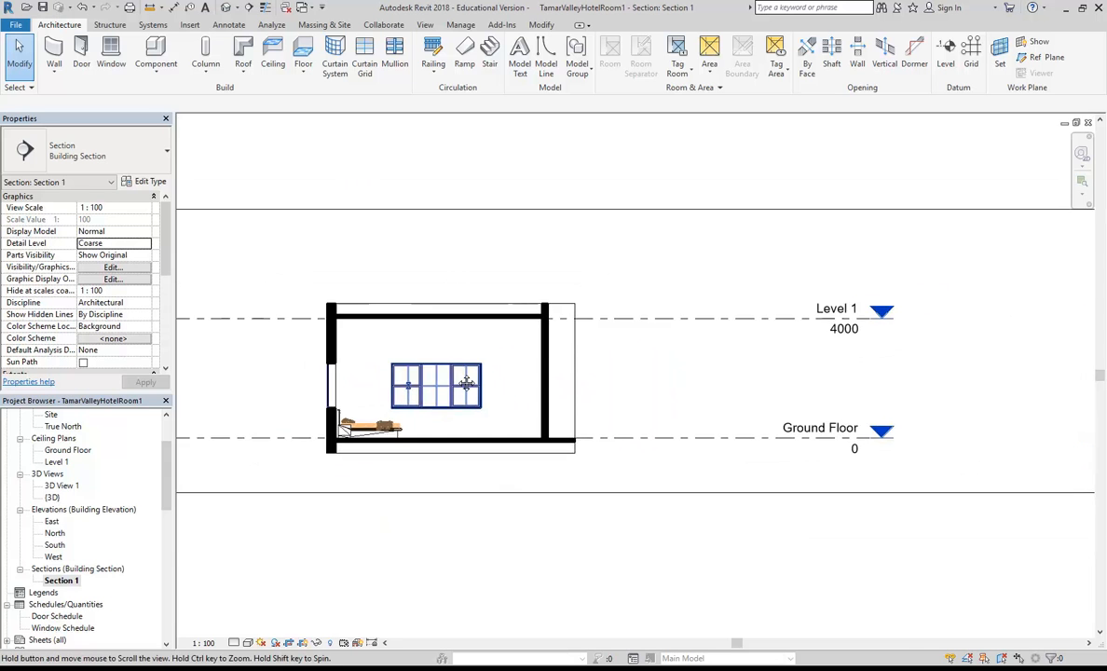
scroll(653, 390, "up", 1)
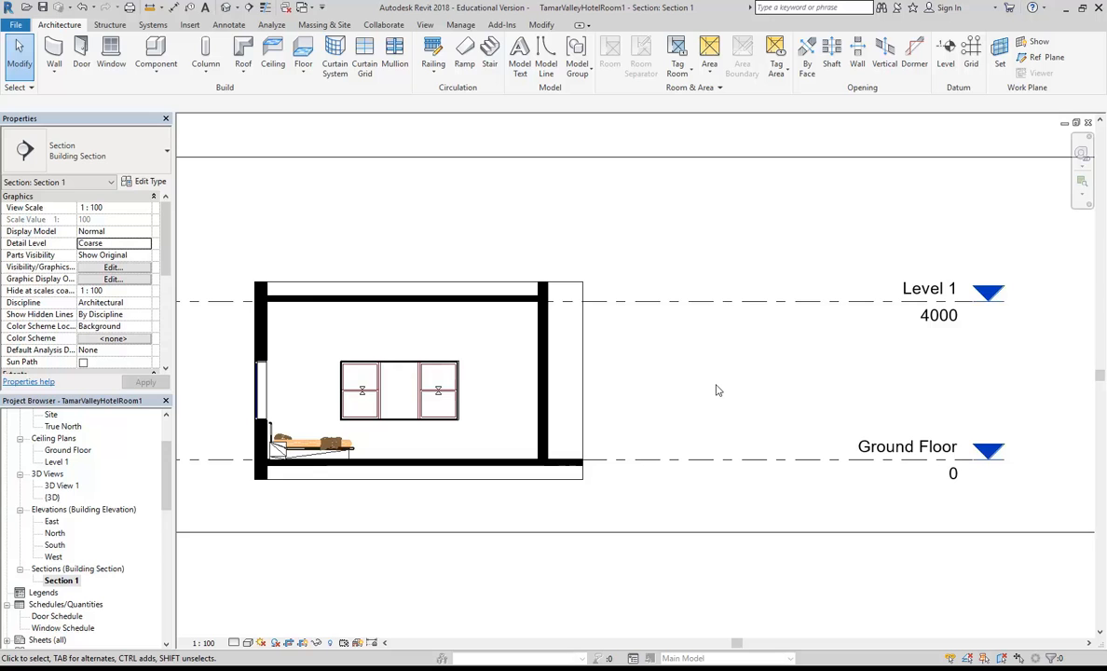
Lower the ceiling of the room by setting the Level 1 elevation to 2900 in the section.
left_click(865, 305)
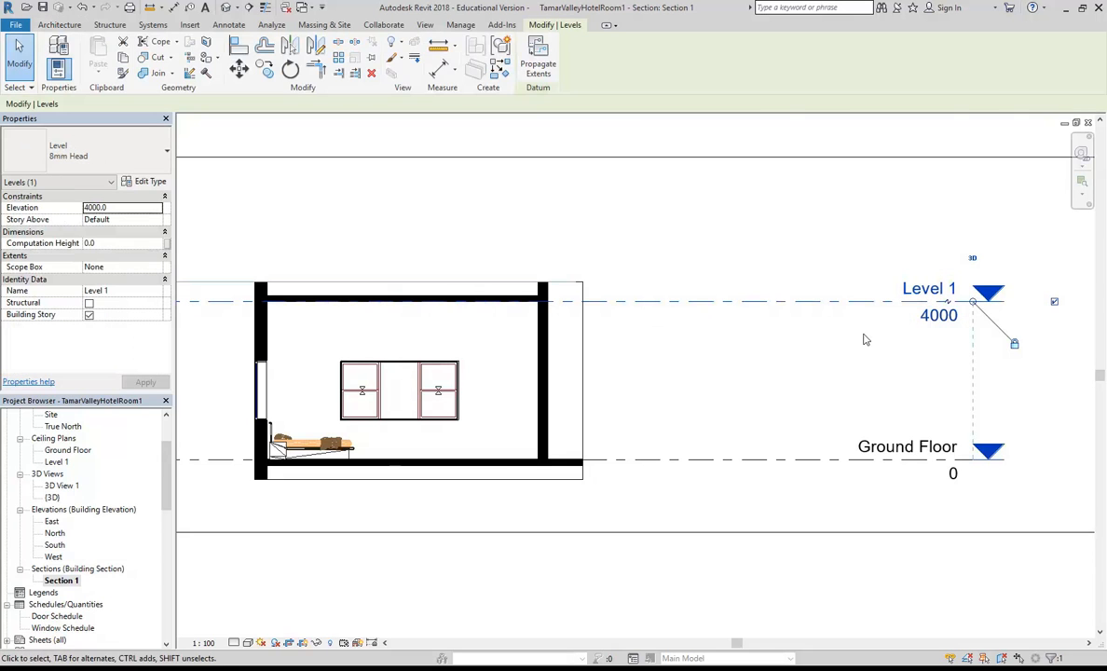
left_click(935, 317)
type("2900")
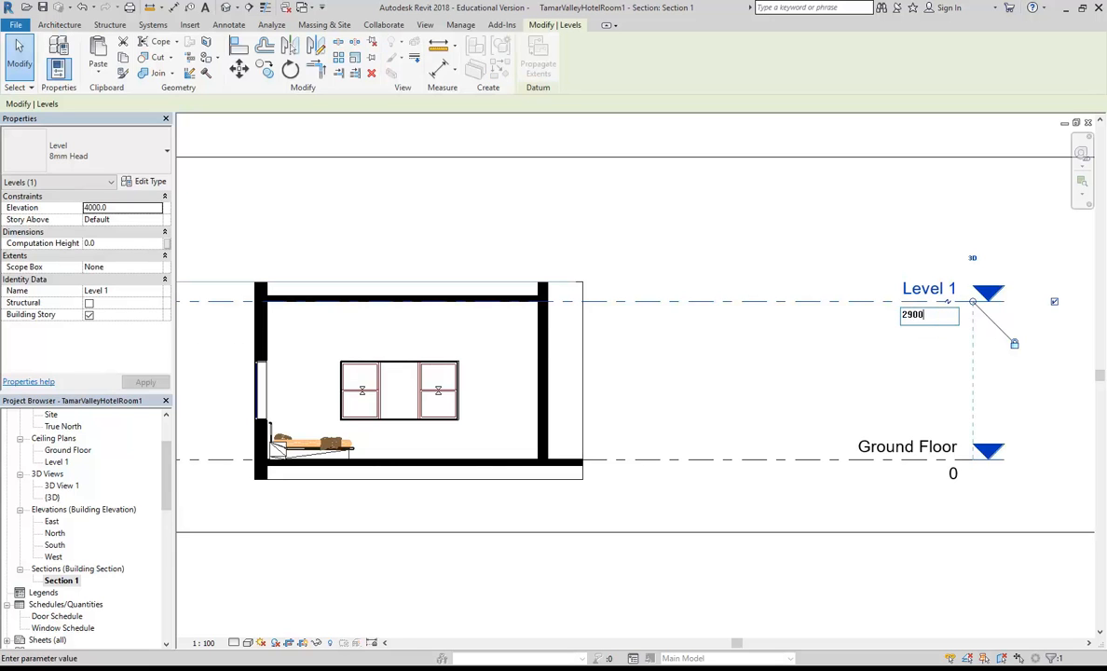
key("Return")
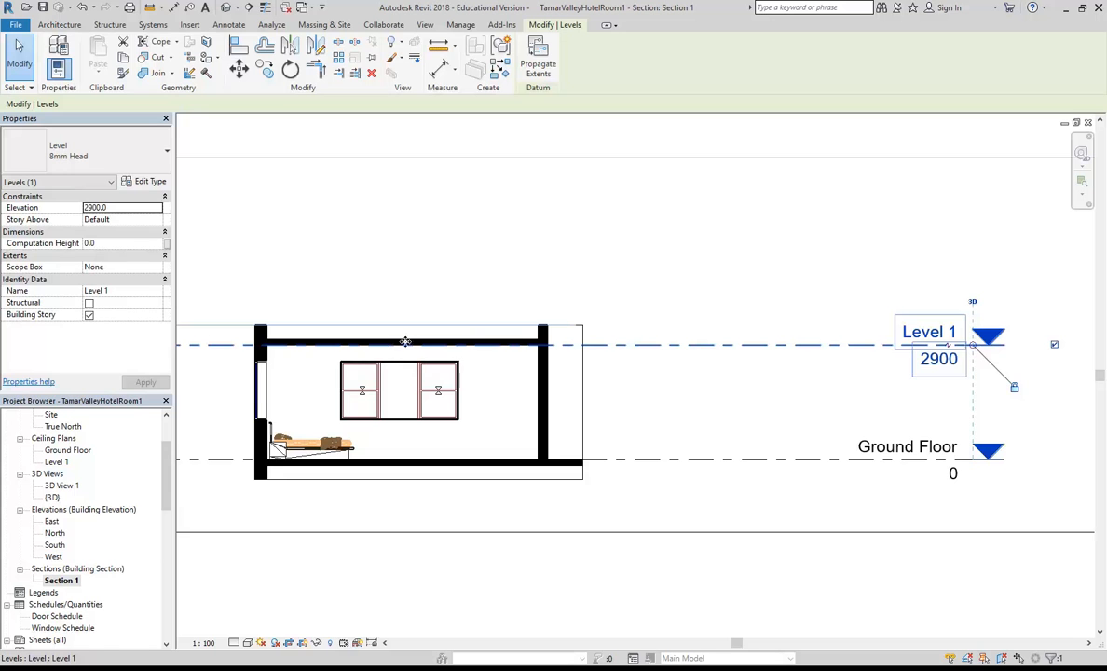
left_click(377, 259)
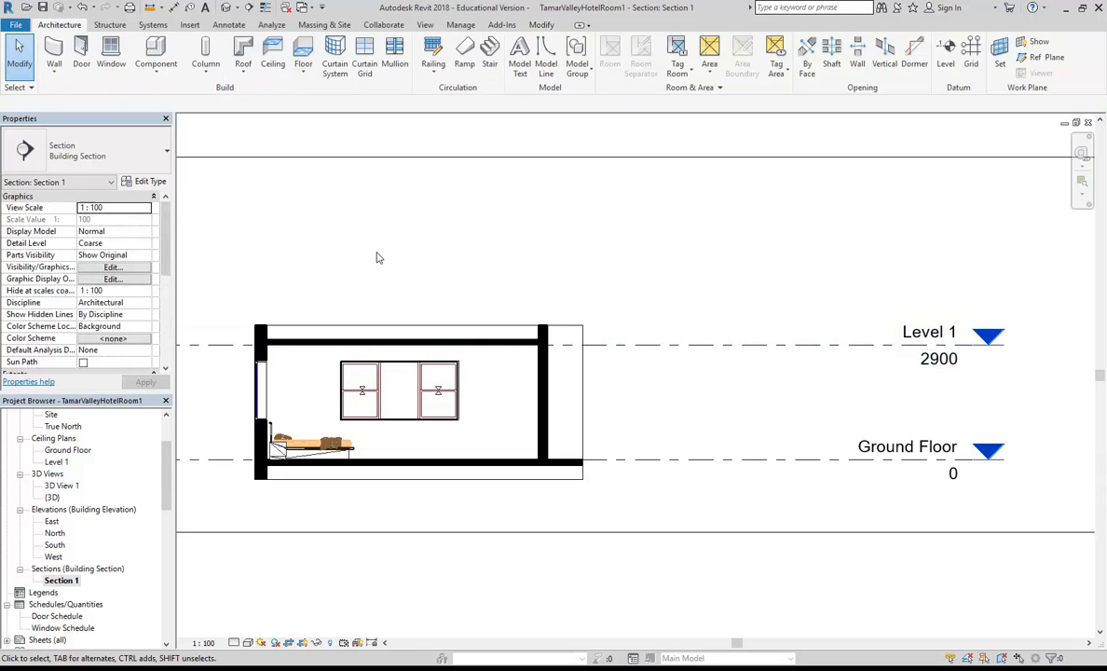
Open 3D View 1, render it at Draft quality with Interior: Artificial only lighting, and close the rendering.
double_click(60, 488)
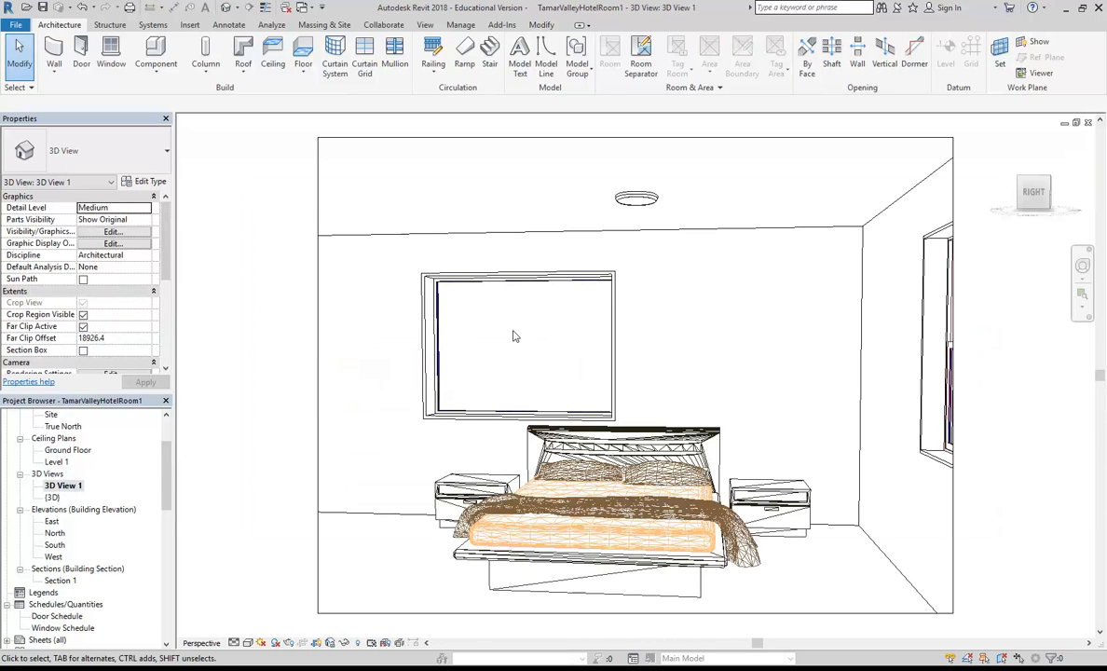
left_click(289, 642)
left_click(215, 129)
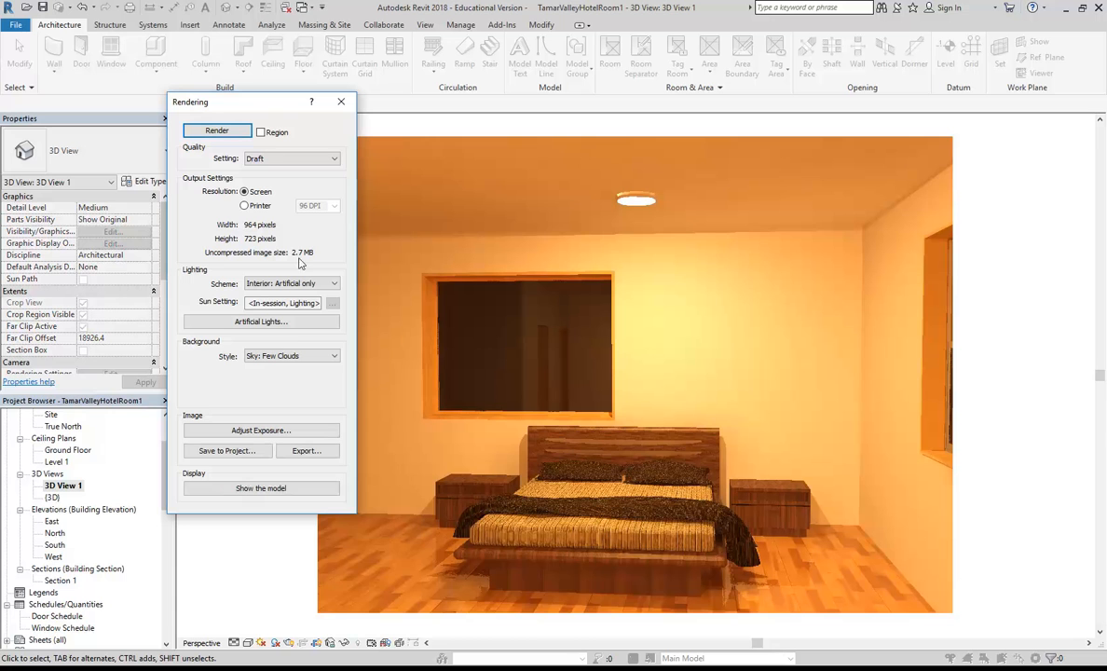
left_click(342, 101)
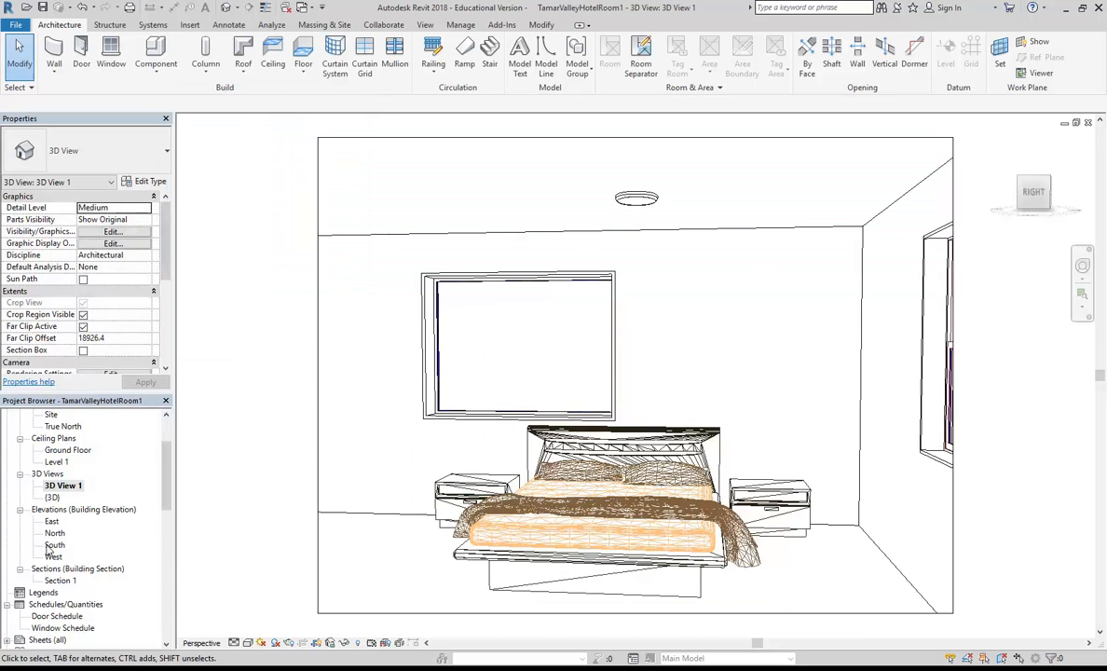
Reopen Section 1 and examine the bed, windows and ceiling of the room in close-up.
double_click(59, 580)
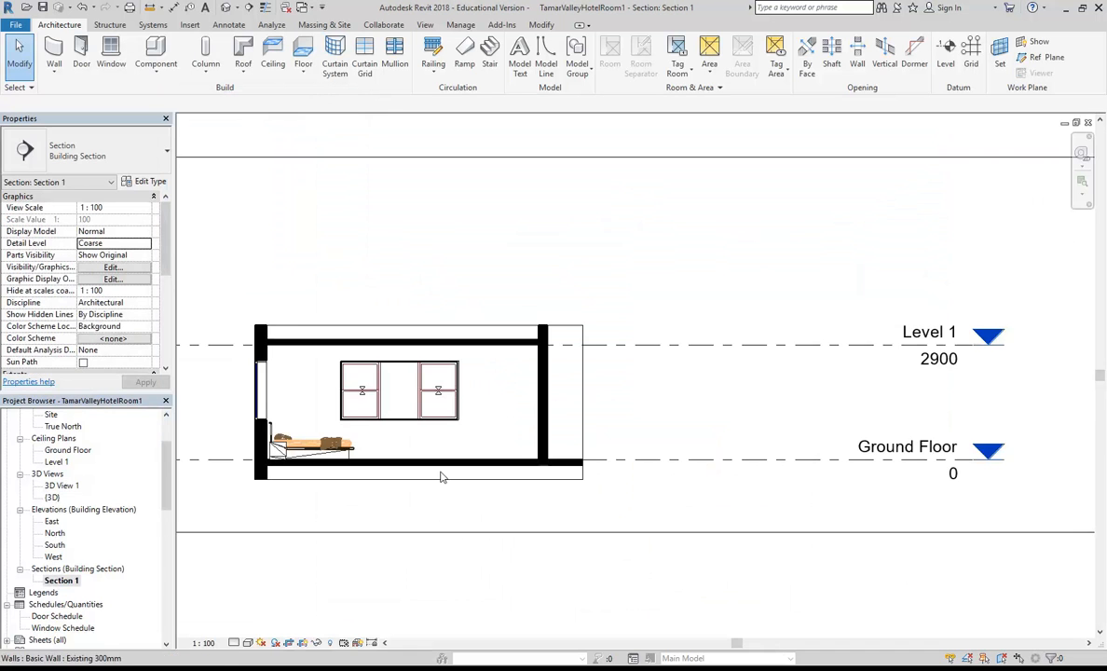
middle_click_drag(404, 298, 506, 258)
scroll(506, 258, "up", 1)
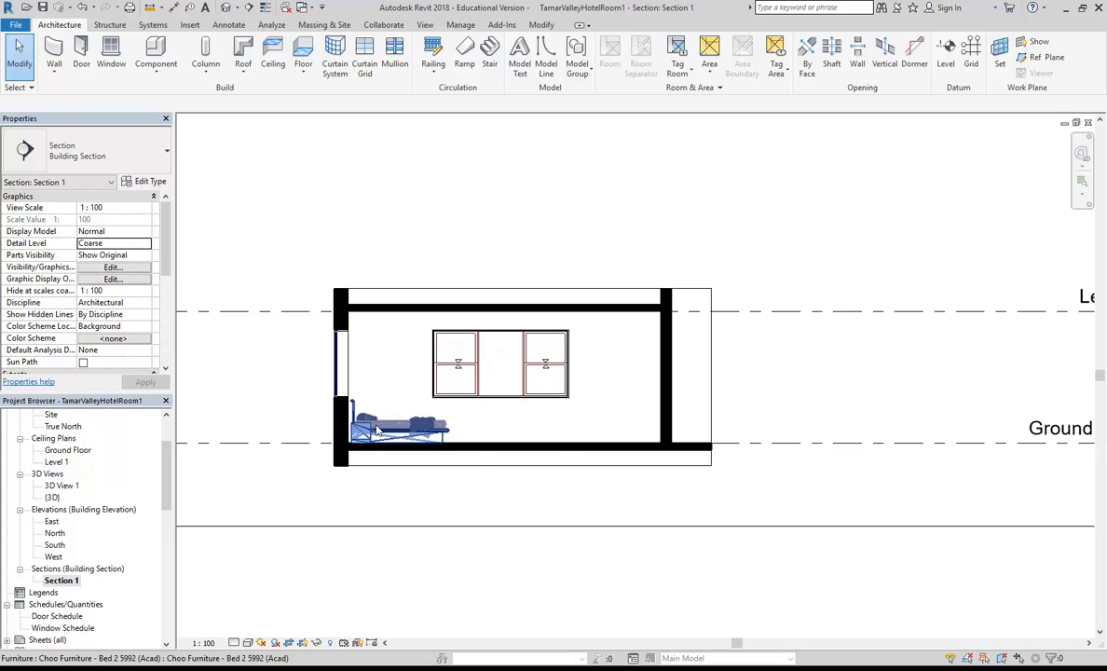
scroll(388, 361, "up", 1)
middle_click_drag(388, 361, 442, 345)
scroll(433, 341, "up", 3)
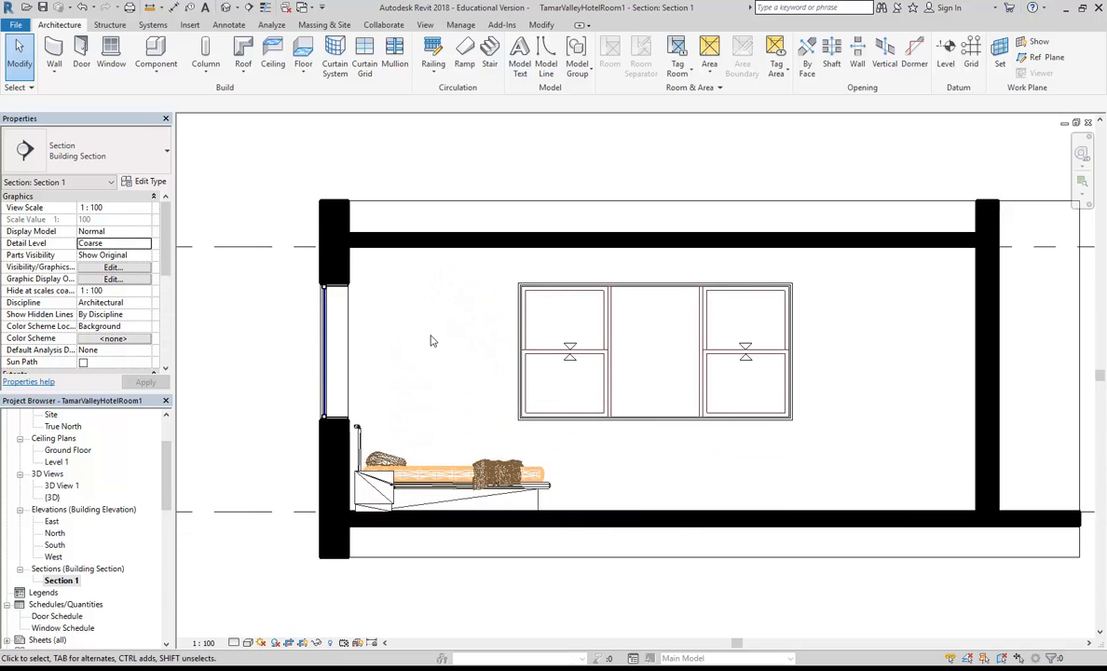
scroll(433, 341, "down", 2)
middle_click_drag(433, 342, 418, 339)
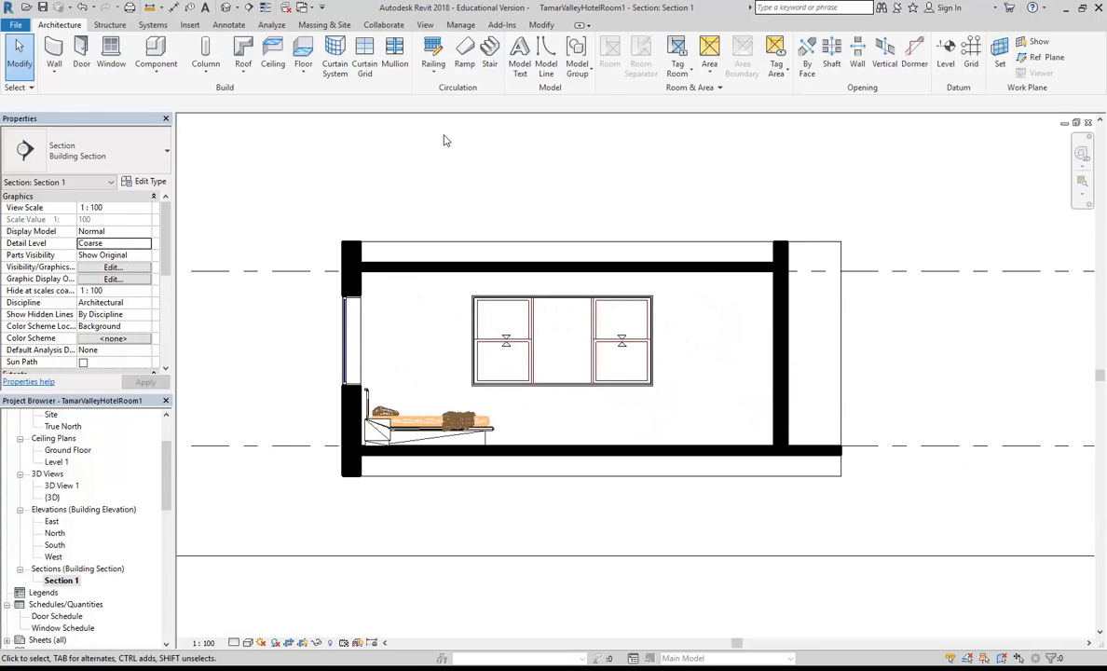